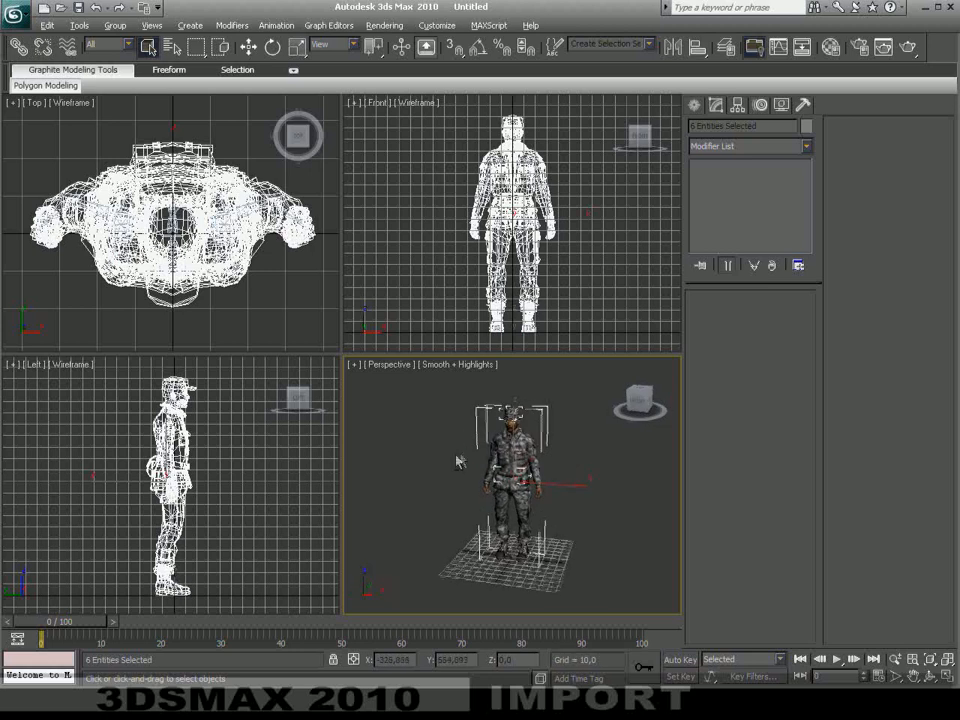
# Maximize the Perspective viewport and select the soldier's Body mesh
pyautogui.hotkey('alt', 'w')
pyautogui.moveTo(375, 309)
pyautogui.mouseDown(button='middle')
pyautogui.moveTo(389, 330)
pyautogui.moveTo(361, 298)
pyautogui.mouseUp(button='middle')
pyautogui.scroll(3, 389, 330)
pyautogui.click(515, 311)
pyautogui.click(381, 289)
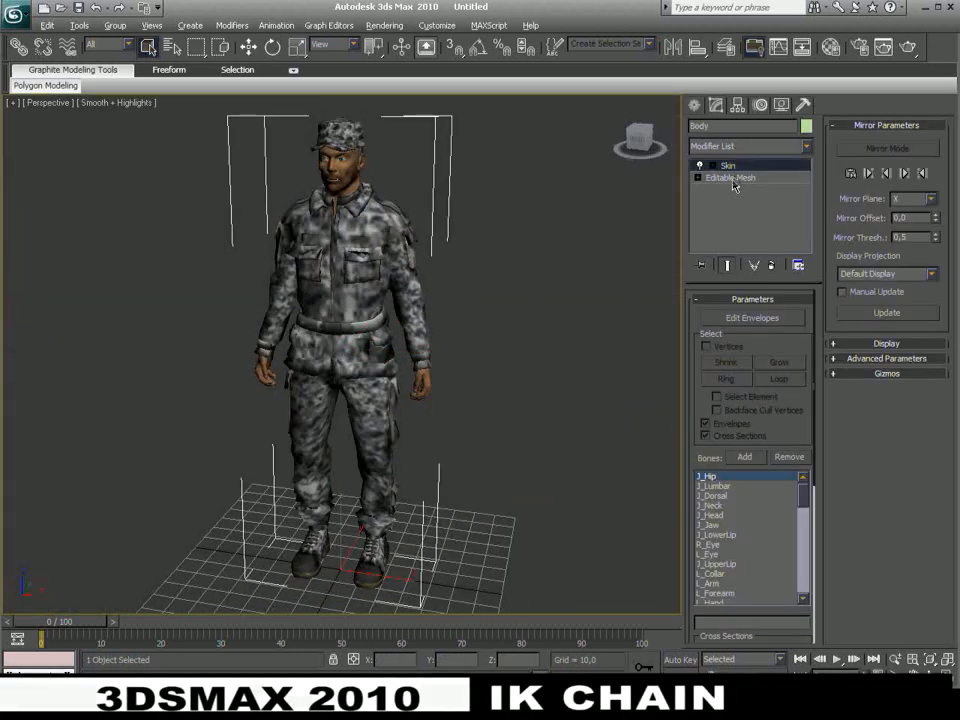
# Display edged faces over the shaded soldier model and inspect it from several angles
pyautogui.press('F3')
pyautogui.moveTo(421, 467)
pyautogui.keyDown('alt'); pyautogui.mouseDown(button='middle')
pyautogui.moveTo(152, 467)
pyautogui.moveTo(450, 454)
pyautogui.moveTo(473, 465)
pyautogui.moveTo(489, 396)
pyautogui.moveTo(567, 392)
pyautogui.moveTo(476, 392)
pyautogui.moveTo(484, 366)
pyautogui.moveTo(491, 416)
pyautogui.moveTo(410, 424)
pyautogui.moveTo(518, 421)
pyautogui.mouseUp(button='middle'); pyautogui.keyUp('alt')
pyautogui.press('F3')
pyautogui.press('F4')
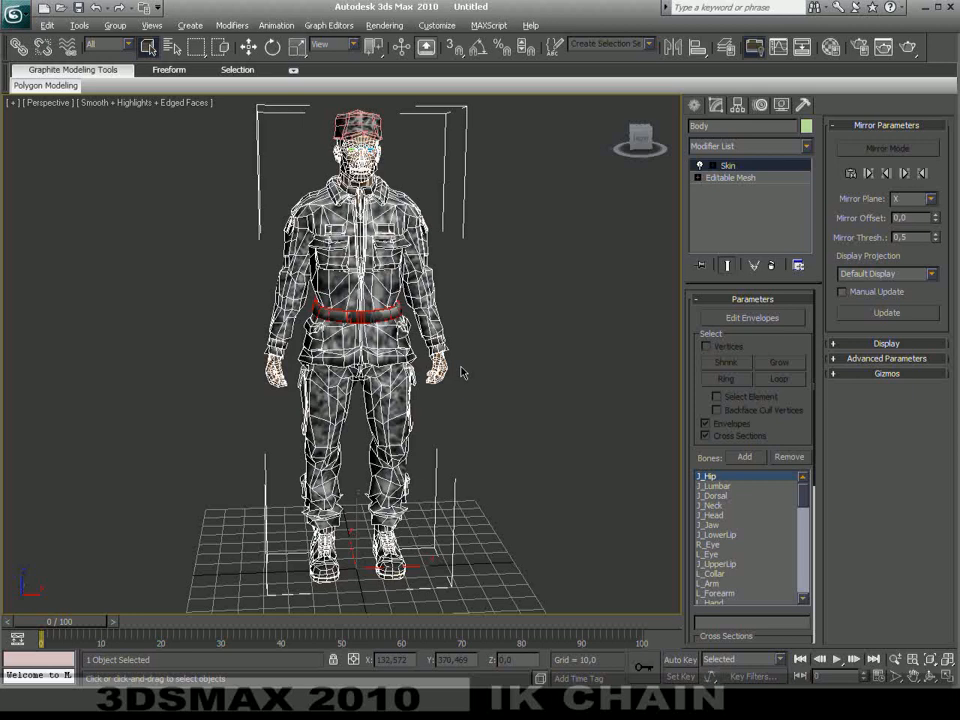
pyautogui.keyDown('alt'); pyautogui.moveTo(512, 400); pyautogui.dragTo(379, 387, button='middle'); pyautogui.keyUp('alt')
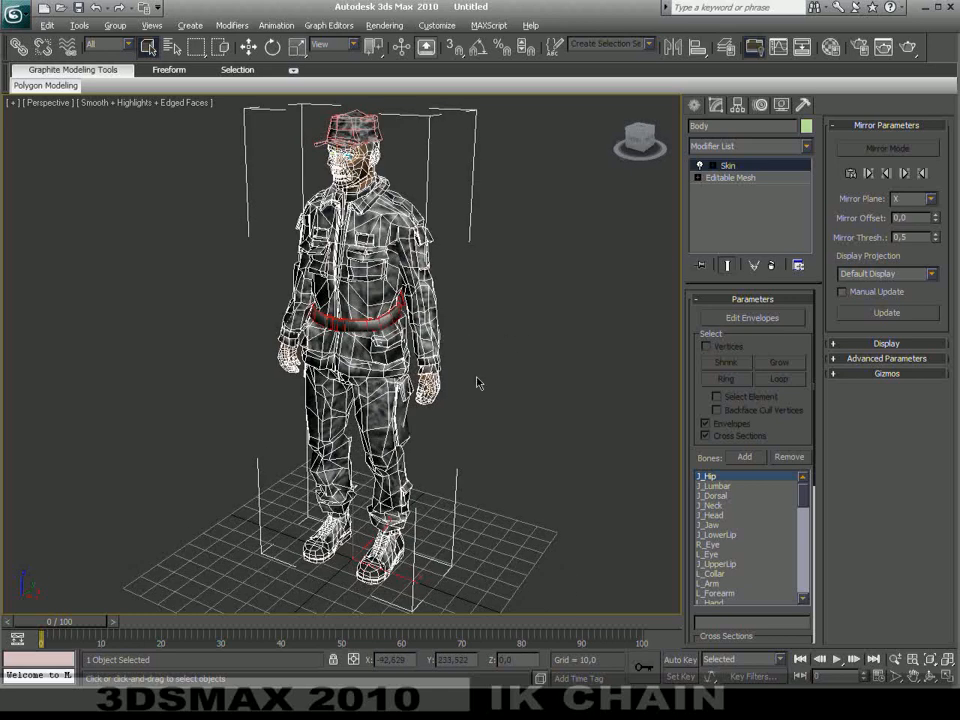
pyautogui.keyDown('alt'); pyautogui.moveTo(476, 435); pyautogui.dragTo(530, 370, button='middle'); pyautogui.keyUp('alt')
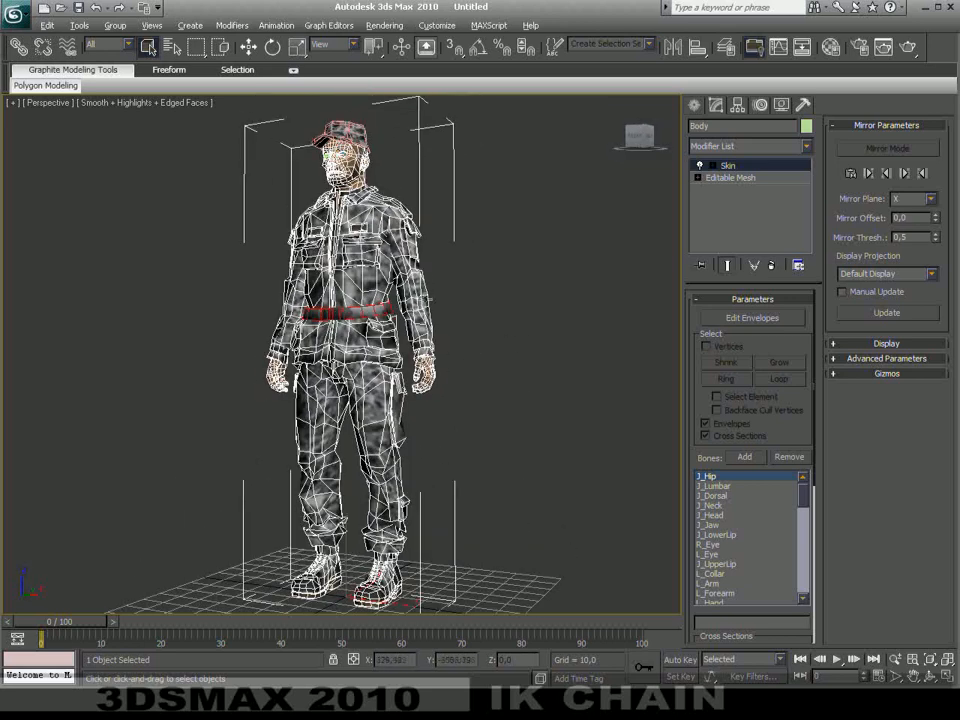
pyautogui.keyDown('alt'); pyautogui.moveTo(400, 430); pyautogui.dragTo(457, 424, button='middle'); pyautogui.keyUp('alt')
# Restrict the selection filter to Bone and show the Perspective view in wireframe
pyautogui.click(120, 45)
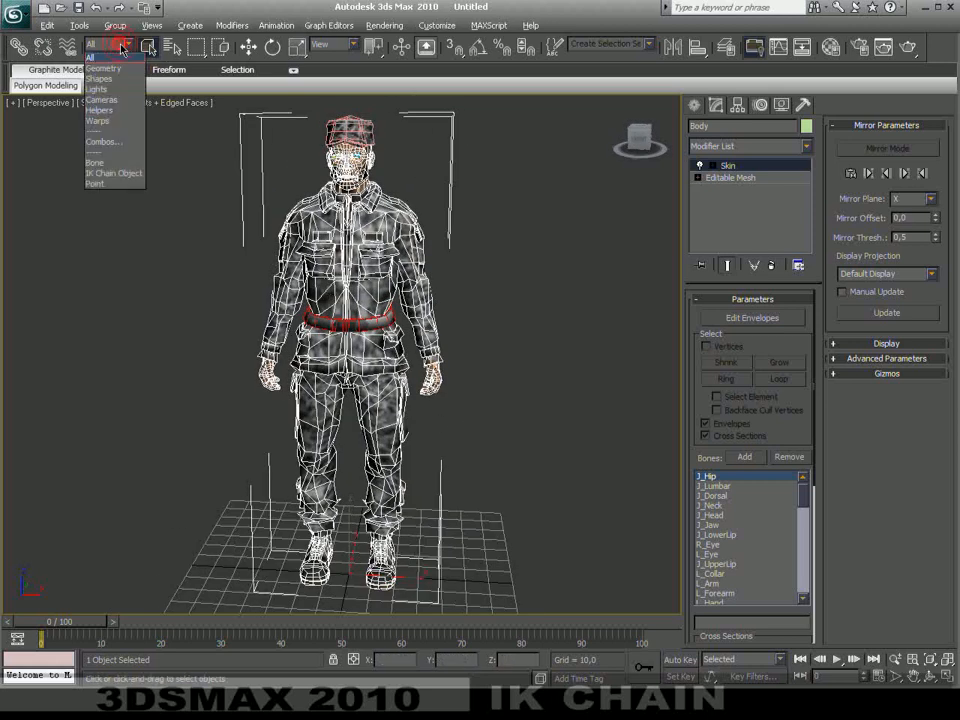
pyautogui.click(113, 163)
pyautogui.scroll(10, 469, 386)
pyautogui.press('F3')
pyautogui.scroll(-6, 456, 400)
pyautogui.moveTo(457, 441)
pyautogui.mouseDown(button='middle')
pyautogui.moveTo(375, 376)
pyautogui.moveTo(356, 381)
pyautogui.moveTo(376, 380)
pyautogui.mouseUp(button='middle')
# Create an HI Solver IK chain from the L_Thigh bone to the L_Foot joint
pyautogui.click(274, 212)
pyautogui.moveTo(374, 294); pyautogui.dragTo(422, 388, button='middle')
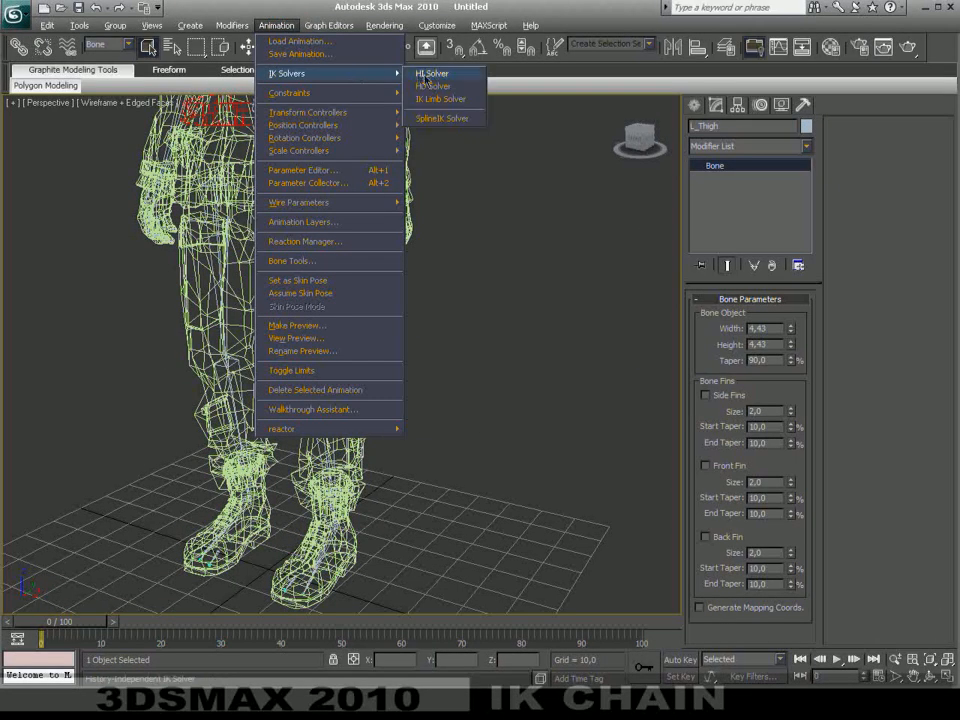
pyautogui.click(435, 75)
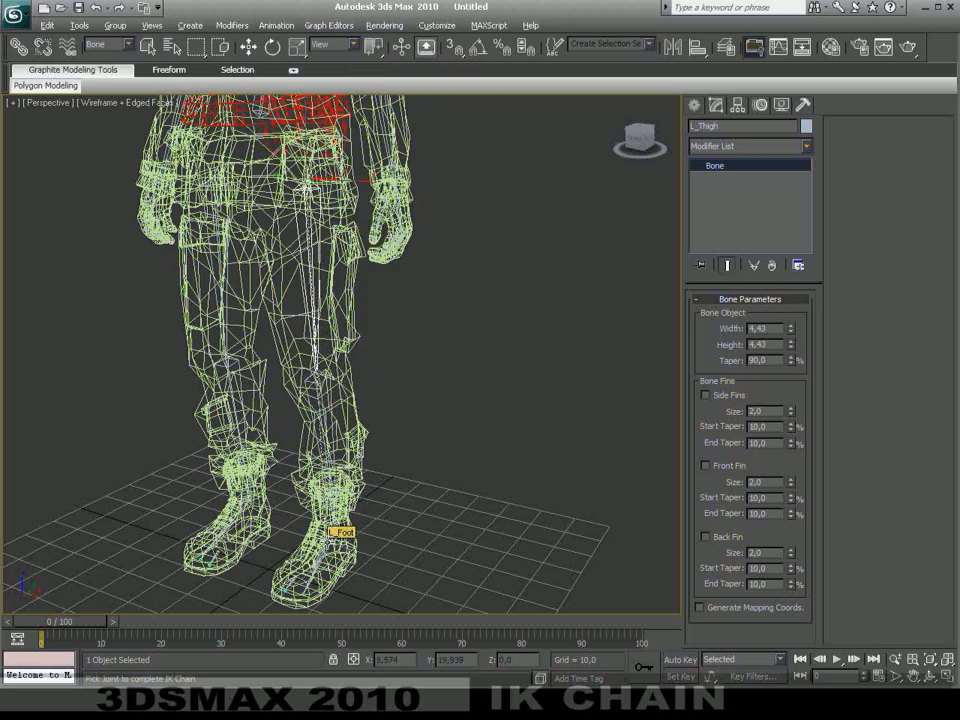
pyautogui.click(326, 523)
# Create an HI Solver IK chain from the R_Thigh bone to the R_Foot joint
pyautogui.keyDown('alt'); pyautogui.moveTo(326, 523); pyautogui.dragTo(297, 313, button='middle'); pyautogui.keyUp('alt')
pyautogui.click(195, 228)
pyautogui.click(265, 26)
pyautogui.click(420, 74)
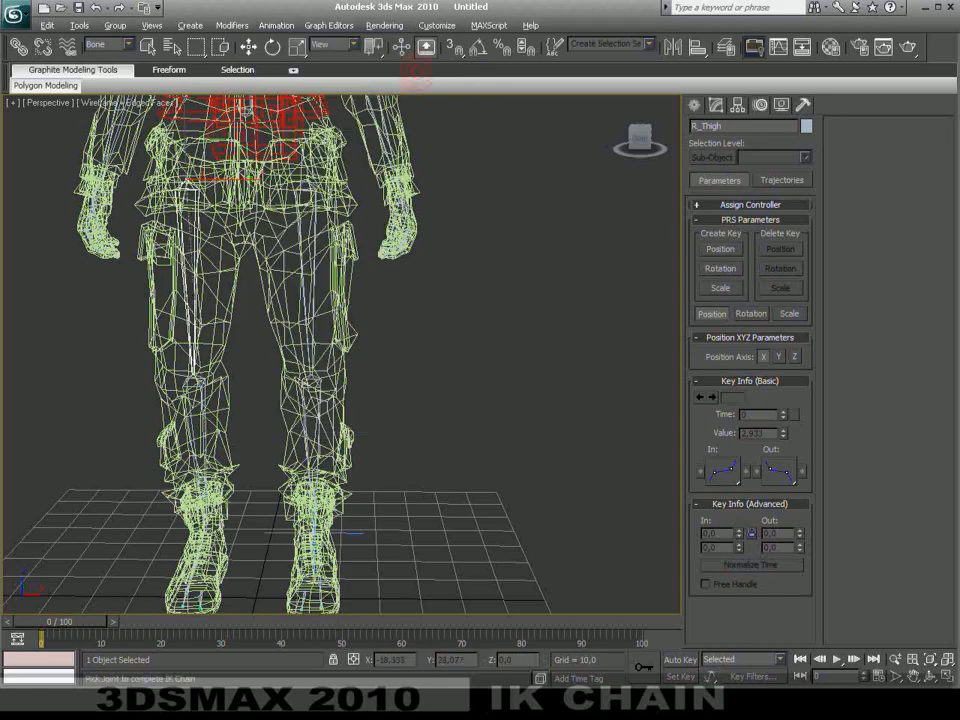
pyautogui.click(203, 522)
# Create an HI Solver IK chain from the L_Foot bone to the L_FourToes joint
pyautogui.keyDown('alt'); pyautogui.moveTo(203, 522); pyautogui.dragTo(377, 306, button='middle'); pyautogui.keyUp('alt')
pyautogui.scroll(3, 332, 424)
pyautogui.scroll(4, 377, 306)
pyautogui.scroll(-1, 400, 306)
pyautogui.click(425, 312)
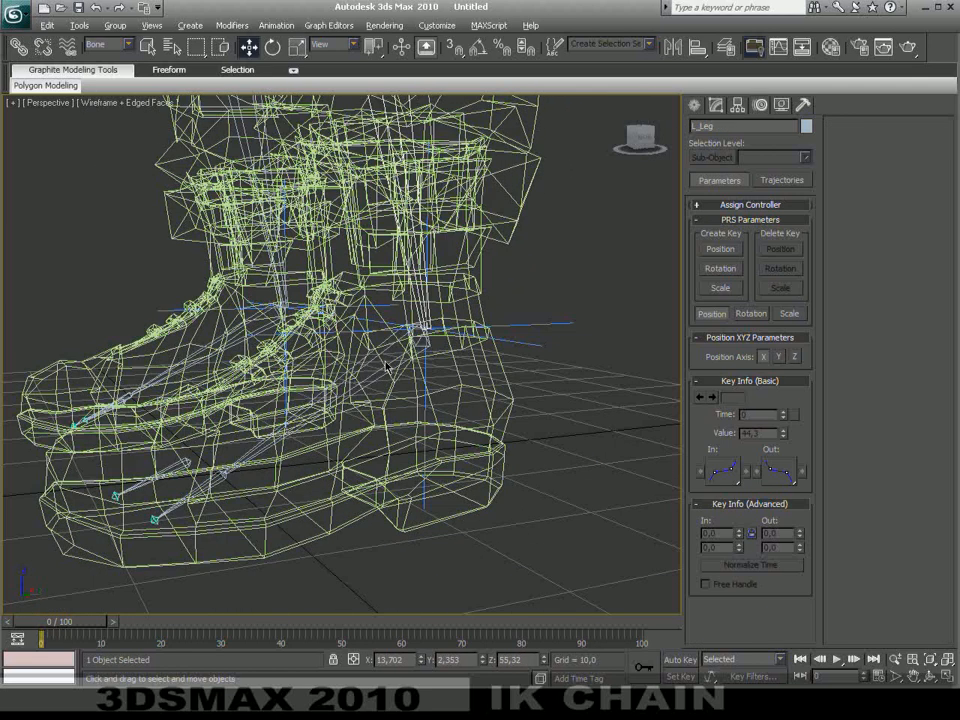
pyautogui.click(275, 25)
pyautogui.moveTo(325, 76)
pyautogui.click(417, 72)
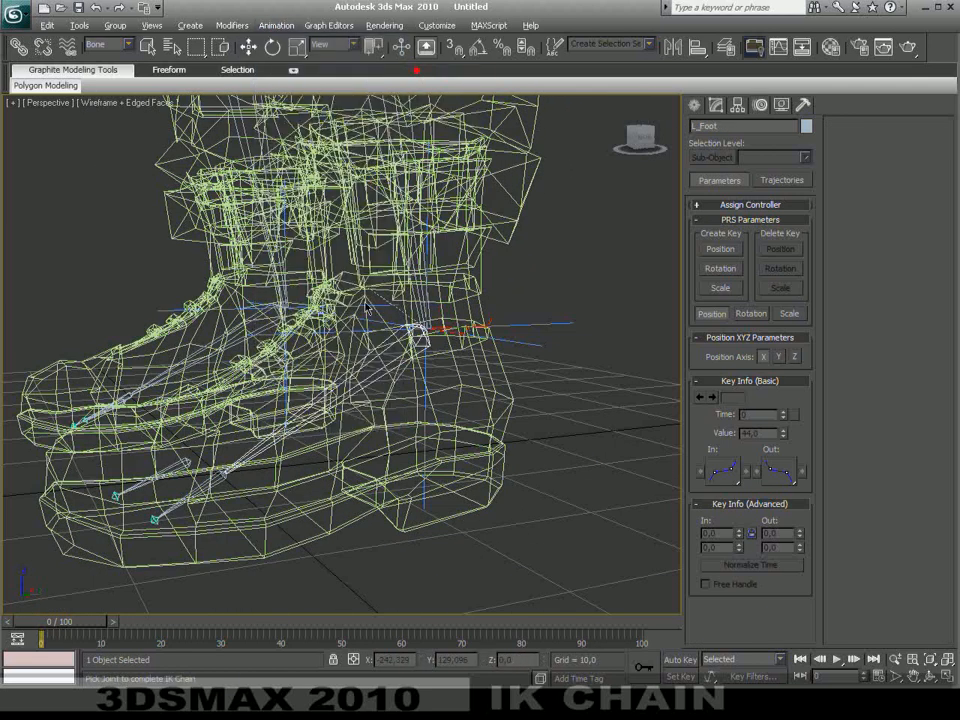
pyautogui.click(219, 482)
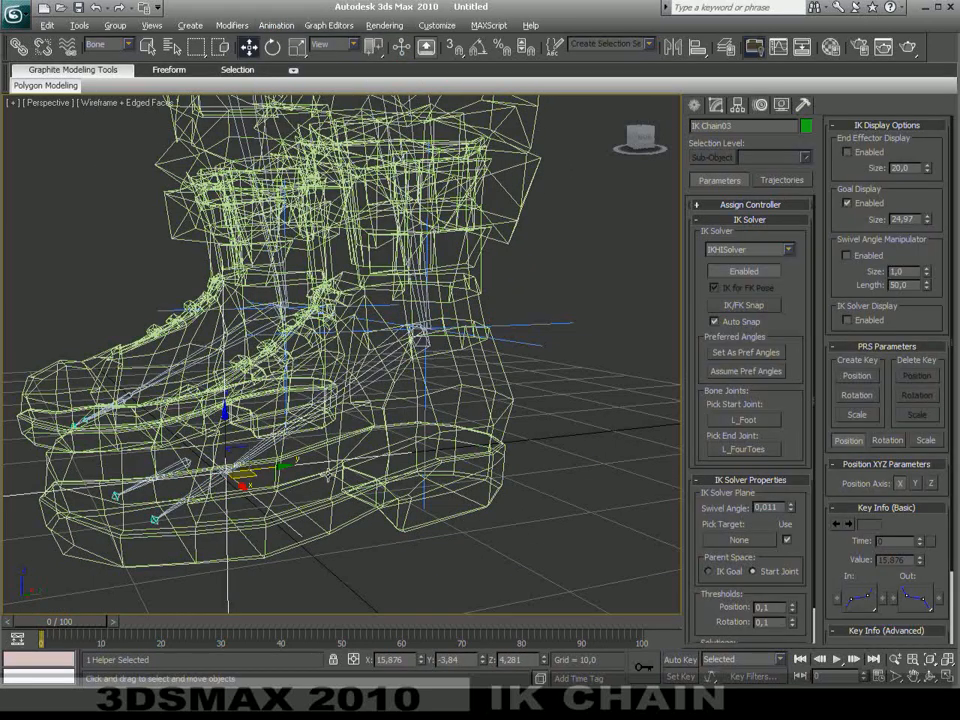
# Test the left toe IK chain by moving its goal, and undo the move
pyautogui.moveTo(395, 415); pyautogui.dragTo(418, 487, button='middle')
pyautogui.moveTo(267, 518); pyautogui.dragTo(300, 526)
pyautogui.hotkey('ctrl', 'z')
# Create an HI Solver IK chain from the R_Foot bone to the R_FourToes joint
pyautogui.click(453, 383)
pyautogui.keyDown('alt'); pyautogui.moveTo(453, 385); pyautogui.dragTo(392, 398, button='middle'); pyautogui.keyUp('alt')
pyautogui.click(320, 397)
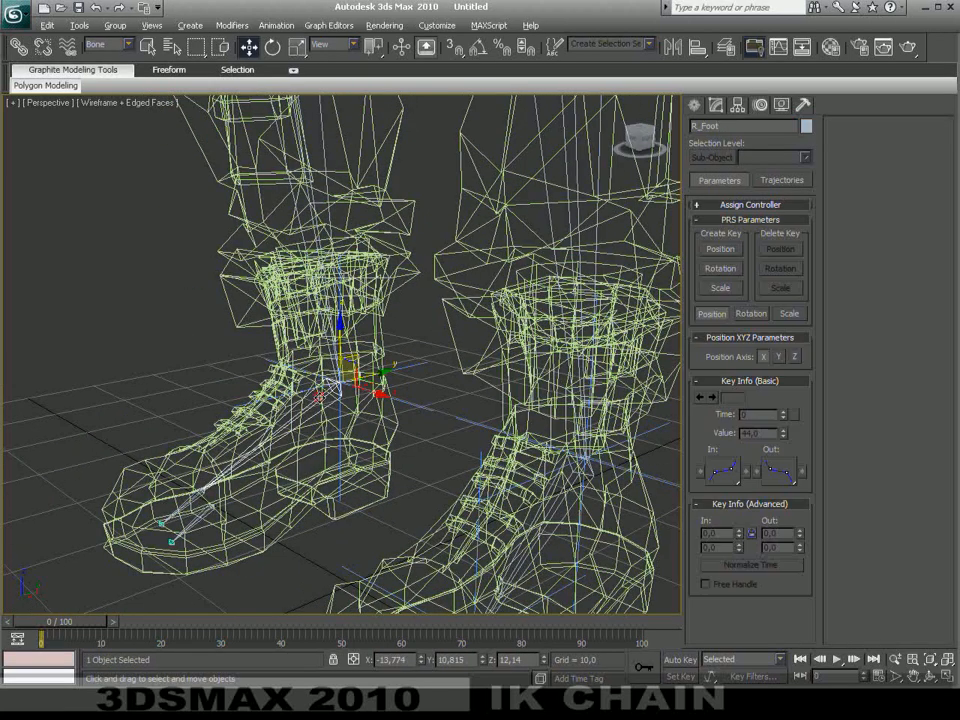
pyautogui.click(274, 26)
pyautogui.moveTo(307, 97)
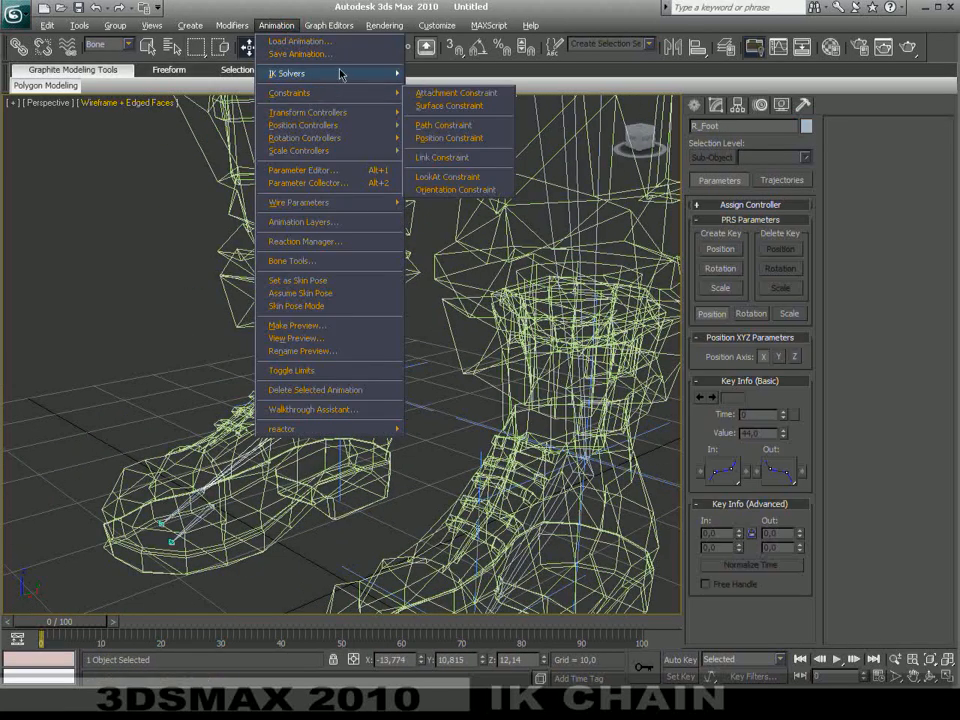
pyautogui.click(418, 72)
pyautogui.click(195, 492)
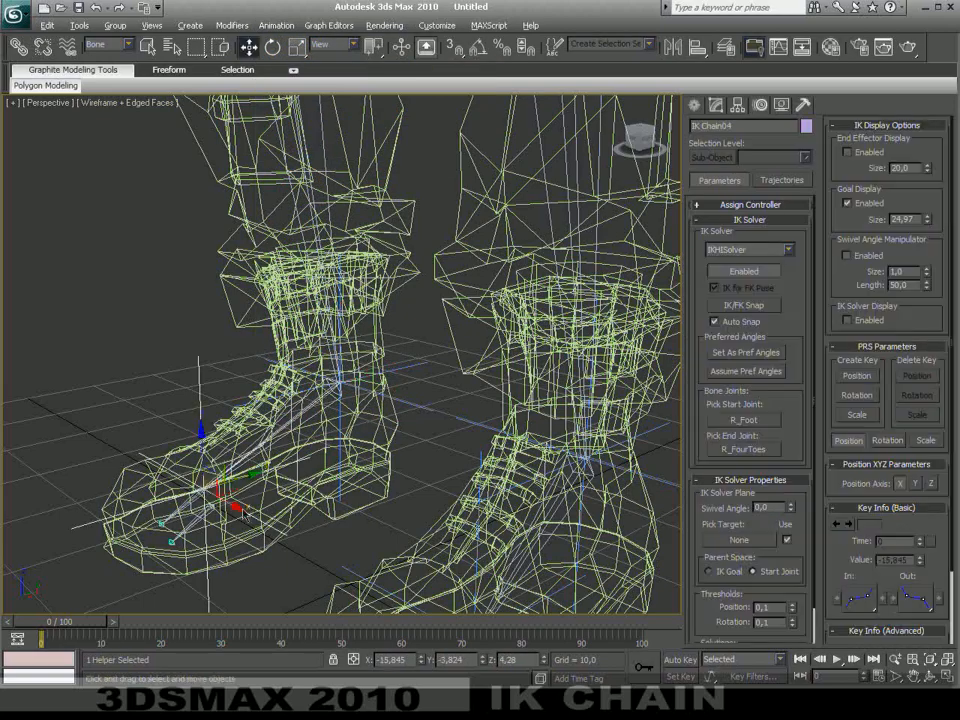
# Create an HI Solver IK chain from the L_Collar bone to the L_Arm joint
pyautogui.scroll(-5, 295, 318)
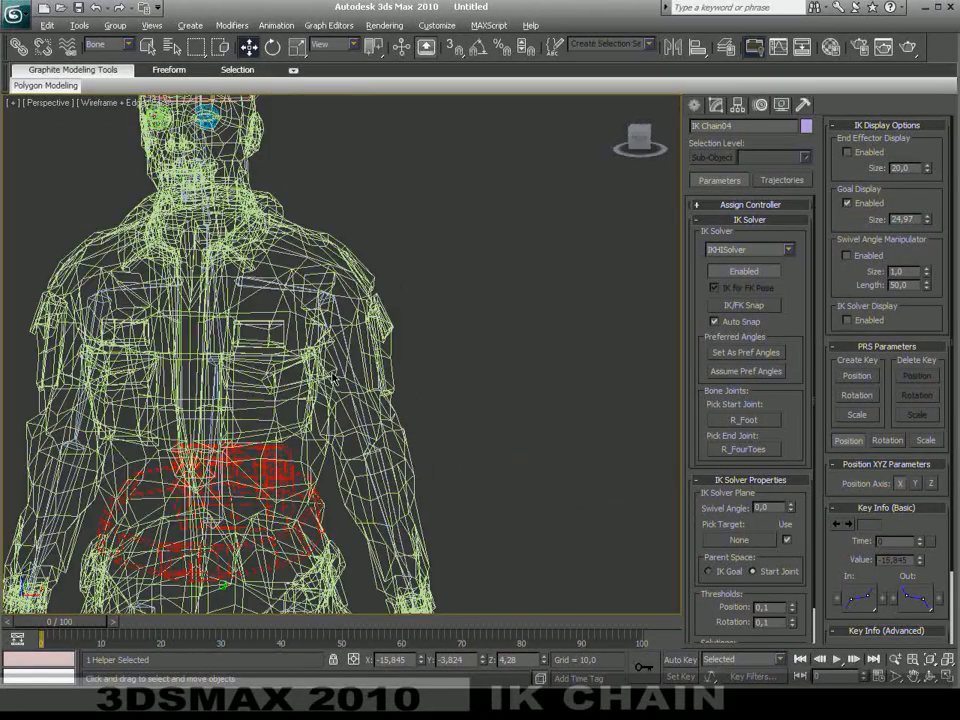
pyautogui.scroll(3, 332, 372)
pyautogui.moveTo(332, 372); pyautogui.dragTo(372, 345, button='middle')
pyautogui.click(250, 256)
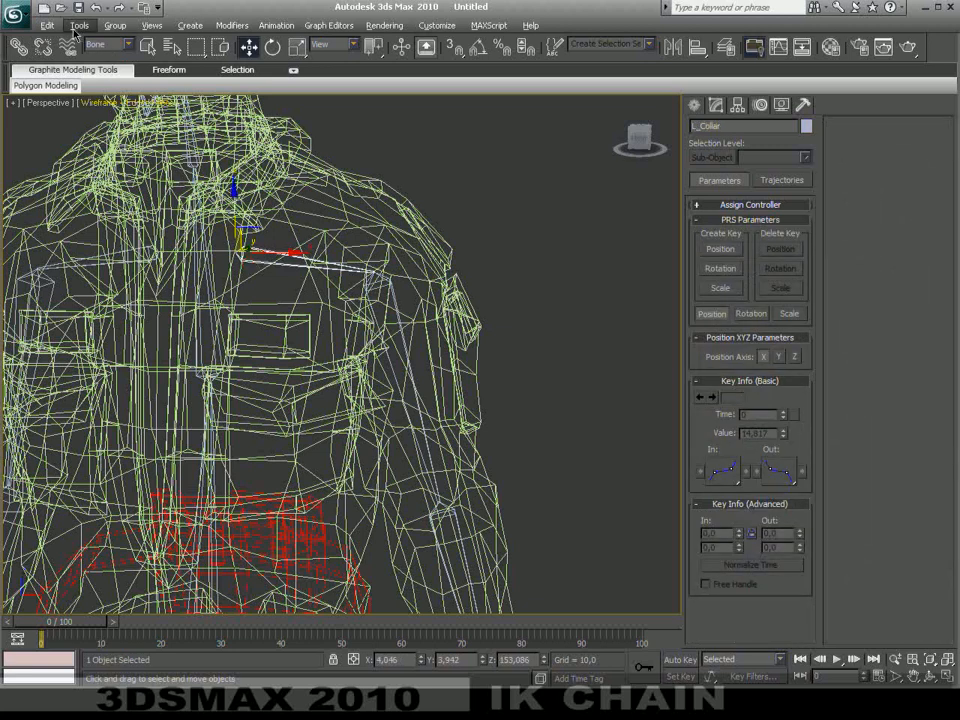
pyautogui.click(274, 26)
pyautogui.moveTo(300, 74)
pyautogui.click(440, 73)
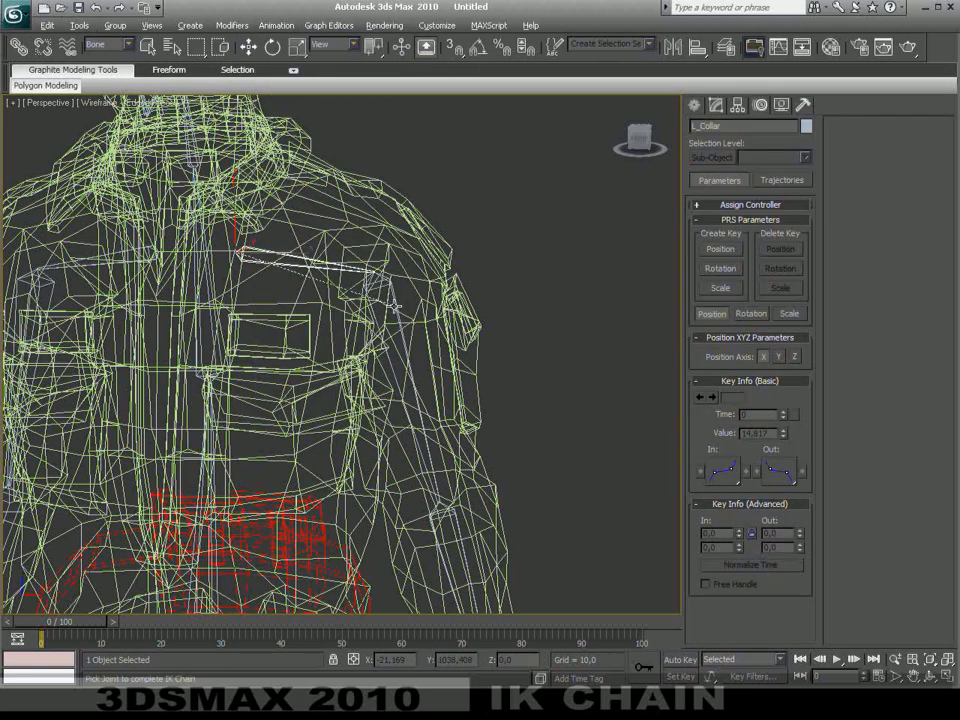
pyautogui.click(394, 306)
# Create an HI Solver IK chain from the L_Arm bone to the L_Hand joint
pyautogui.click(388, 283)
pyautogui.moveTo(455, 373); pyautogui.dragTo(396, 362, button='middle')
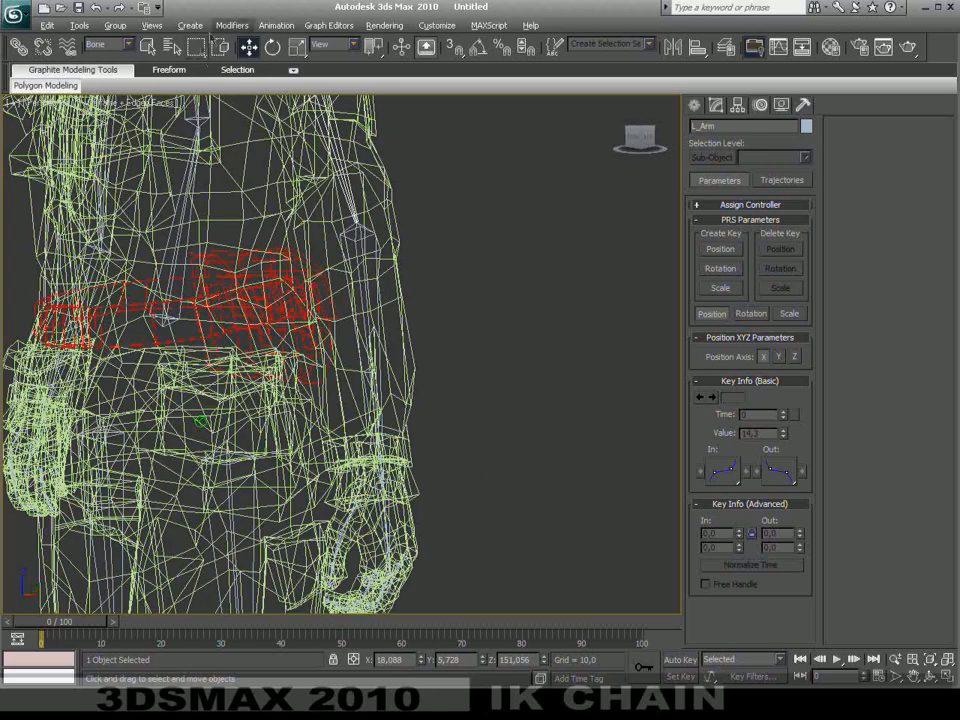
pyautogui.click(274, 26)
pyautogui.moveTo(295, 73)
pyautogui.click(415, 74)
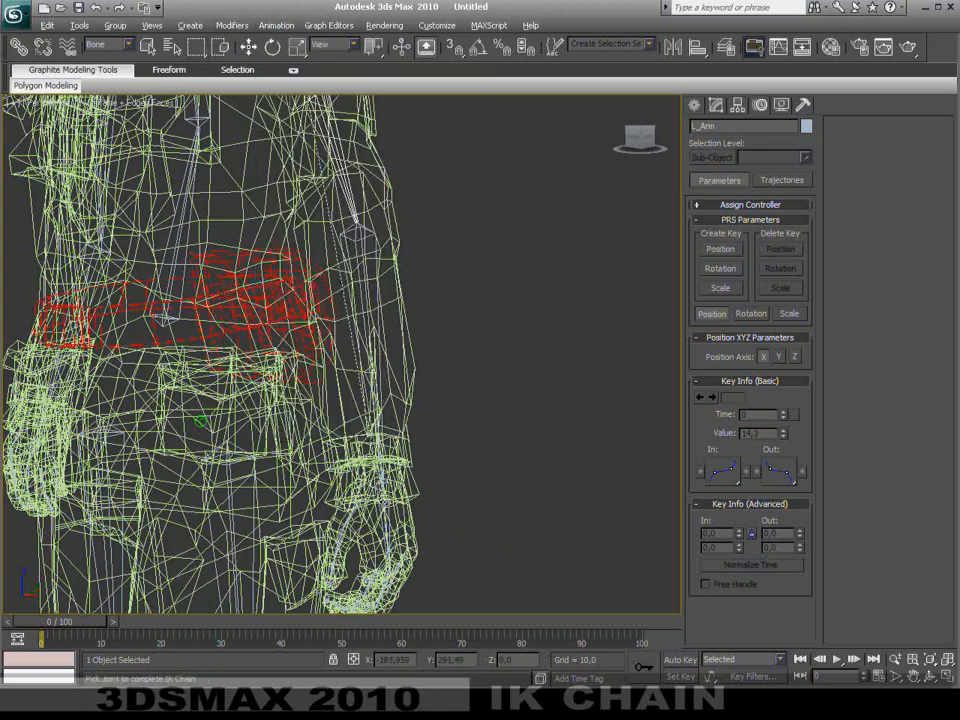
pyautogui.click(381, 490)
# Create an HI Solver IK chain from the R_Collar bone to the R_Arm joint
pyautogui.moveTo(381, 490); pyautogui.dragTo(360, 350, button='middle')
pyautogui.moveTo(360, 350); pyautogui.dragTo(314, 449, button='middle')
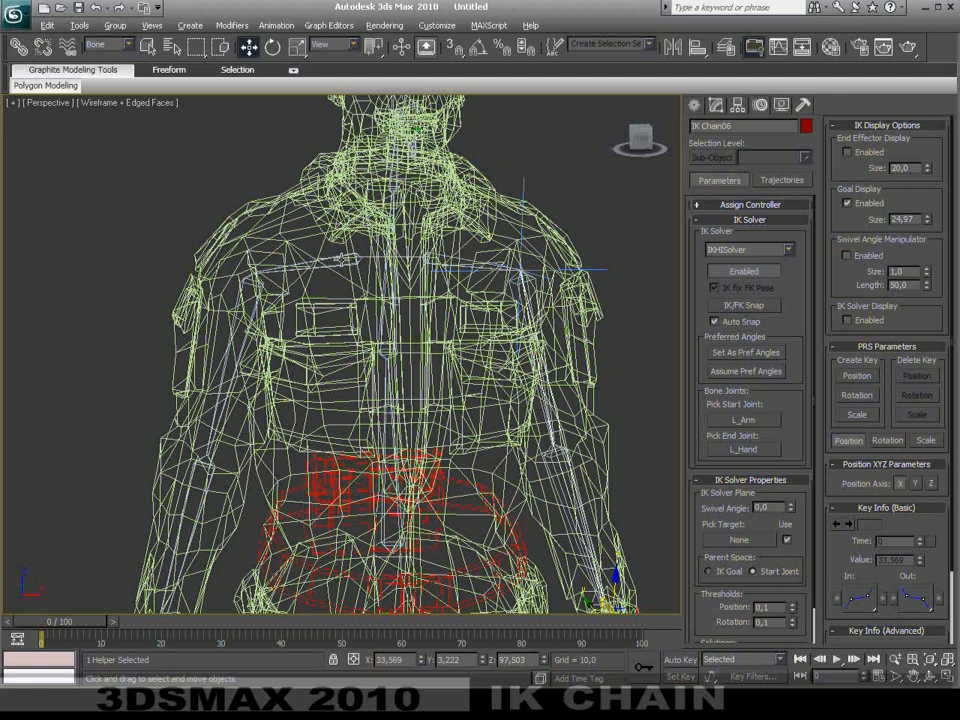
pyautogui.click(343, 259)
pyautogui.click(275, 25)
pyautogui.click(411, 76)
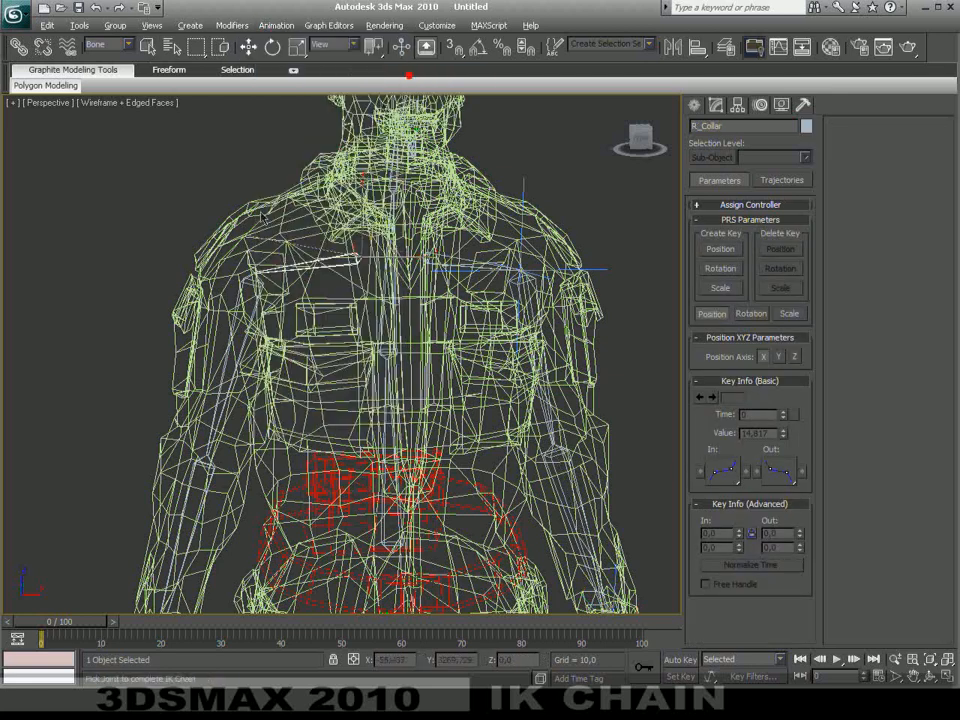
pyautogui.click(250, 285)
# Create an HI Solver IK chain from the R_Arm bone to the R_Hand joint
pyautogui.click(256, 287)
pyautogui.moveTo(259, 352); pyautogui.dragTo(278, 217, button='middle')
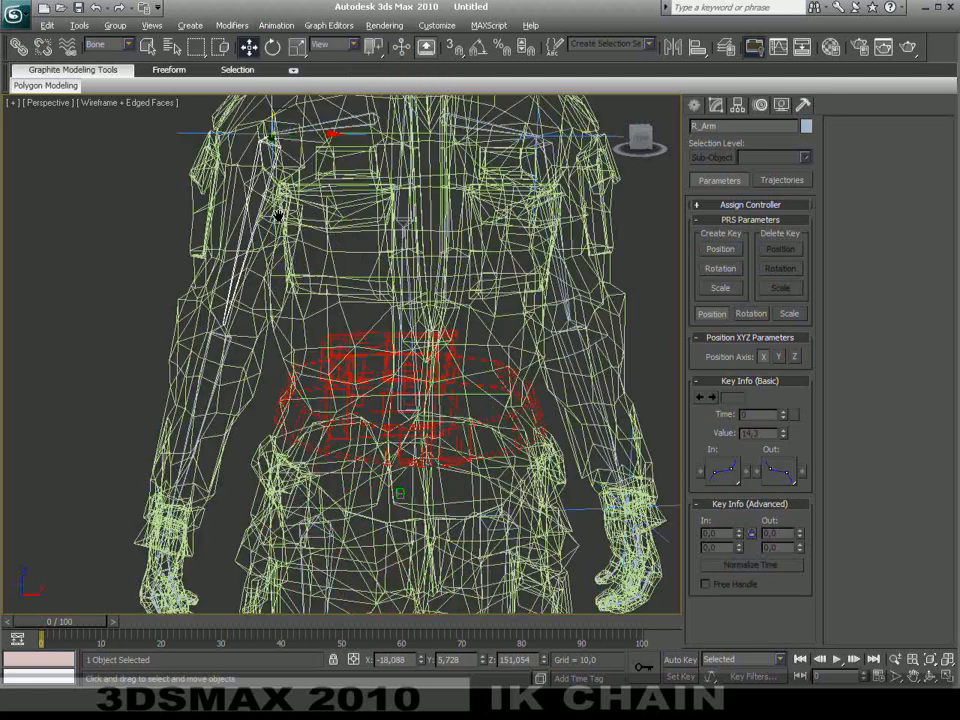
pyautogui.click(276, 27)
pyautogui.moveTo(358, 77)
pyautogui.click(459, 75)
pyautogui.keyDown('alt'); pyautogui.moveTo(335, 290); pyautogui.dragTo(405, 300, button='middle'); pyautogui.keyUp('alt')
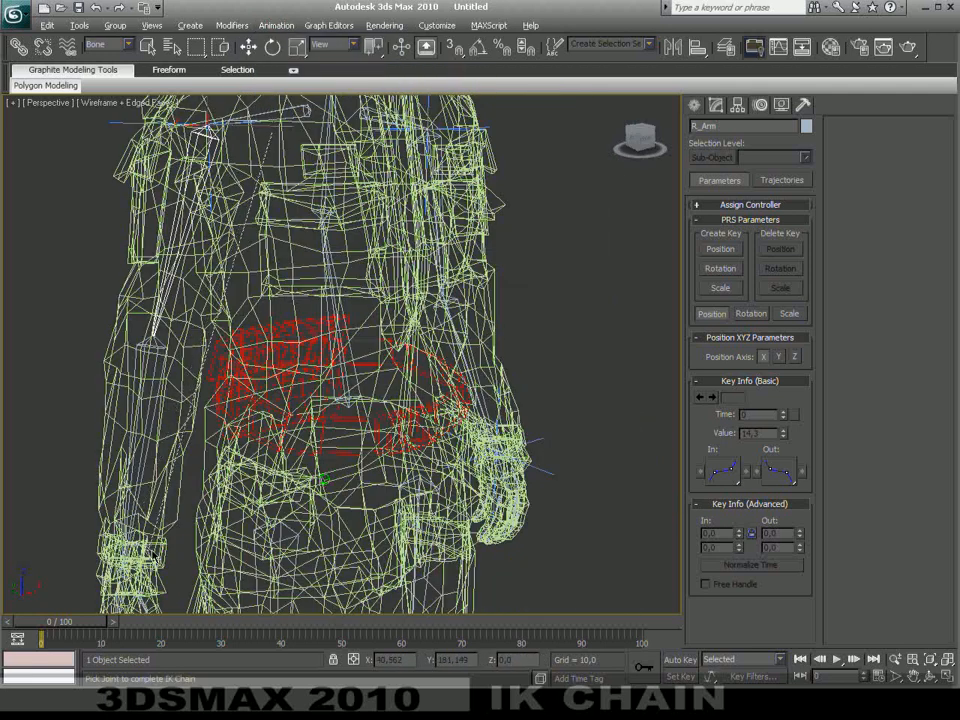
pyautogui.click(132, 574)
# Set the selection filter back to All and return the Perspective view to smooth shading
pyautogui.keyDown('alt'); pyautogui.moveTo(127, 578); pyautogui.dragTo(242, 491, button='middle'); pyautogui.keyUp('alt')
pyautogui.scroll(-3, 460, 424)
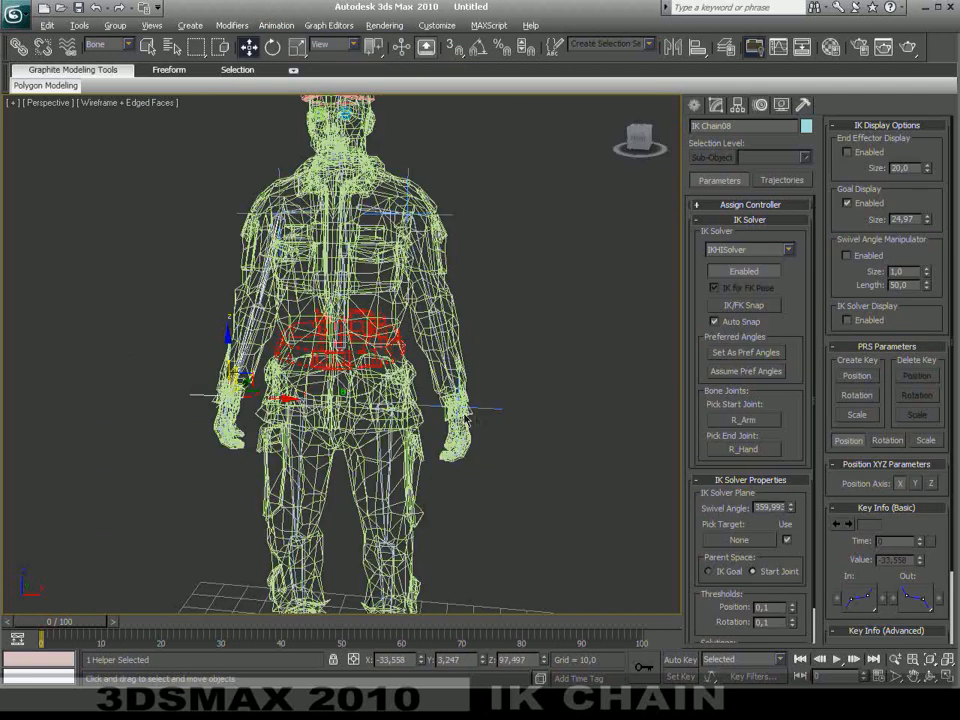
pyautogui.click(117, 44)
pyautogui.click(112, 56)
pyautogui.rightClick(484, 362)
pyautogui.click(493, 372)
pyautogui.press('F3')
pyautogui.keyDown('alt'); pyautogui.moveTo(522, 420); pyautogui.dragTo(486, 469, button='middle'); pyautogui.keyUp('alt')
pyautogui.moveTo(454, 562); pyautogui.dragTo(418, 480, button='middle')
# Test the left arm's IK chain by moving its hand goal up and forward to bend the elbow
pyautogui.click(420, 341)
pyautogui.keyDown('alt'); pyautogui.moveTo(420, 341); pyautogui.dragTo(335, 411, button='middle'); pyautogui.keyUp('alt')
pyautogui.scroll(4, 383, 322)
pyautogui.moveTo(376, 408); pyautogui.dragTo(325, 230)
pyautogui.scroll(-4, 330, 240)
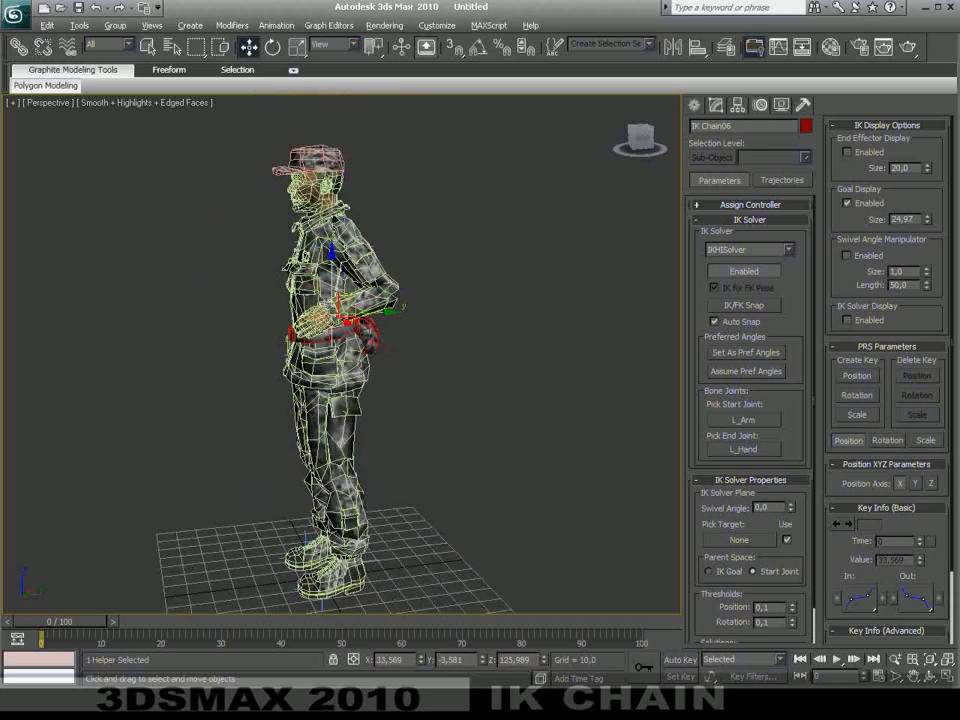
pyautogui.keyDown('alt'); pyautogui.moveTo(345, 325); pyautogui.dragTo(470, 350, button='middle'); pyautogui.keyUp('alt')
# Test the left leg's IK chain by raising its foot goal backward, and undo the move
pyautogui.keyDown('alt'); pyautogui.moveTo(325, 463); pyautogui.dragTo(265, 500, button='middle'); pyautogui.keyUp('alt')
pyautogui.moveTo(262, 505); pyautogui.dragTo(251, 384, button='middle')
pyautogui.scroll(4, 251, 384)
pyautogui.keyDown('alt'); pyautogui.moveTo(450, 450); pyautogui.dragTo(432, 496, button='middle'); pyautogui.keyUp('alt')
pyautogui.click(454, 450)
pyautogui.moveTo(407, 481); pyautogui.dragTo(348, 412)
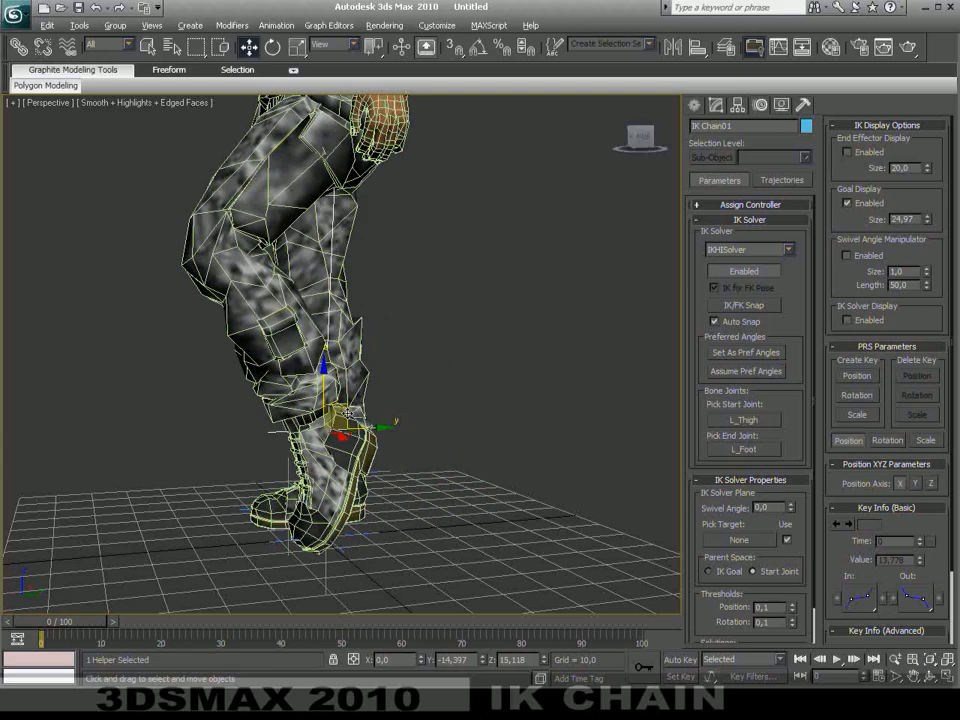
pyautogui.keyDown('alt'); pyautogui.moveTo(457, 501); pyautogui.dragTo(488, 440, button='middle'); pyautogui.keyUp('alt')
pyautogui.hotkey('ctrl', 'z')
# Create an HI Solver IK chain from the L_Eye bone to its end joint in front of the eyeball
pyautogui.moveTo(345, 140); pyautogui.dragTo(398, 570, button='middle')
pyautogui.keyDown('alt'); pyautogui.moveTo(398, 440); pyautogui.dragTo(310, 400, button='middle'); pyautogui.keyUp('alt')
pyautogui.scroll(4, 313, 380)
pyautogui.scroll(6, 314, 398)
pyautogui.press('F3')
pyautogui.scroll(2, 332, 400)
pyautogui.keyDown('alt'); pyautogui.moveTo(341, 424); pyautogui.dragTo(303, 402, button='middle'); pyautogui.keyUp('alt')
pyautogui.click(326, 352)
pyautogui.scroll(2, 326, 352)
pyautogui.keyDown('alt'); pyautogui.moveTo(328, 354); pyautogui.dragTo(350, 365, button='middle'); pyautogui.keyUp('alt')
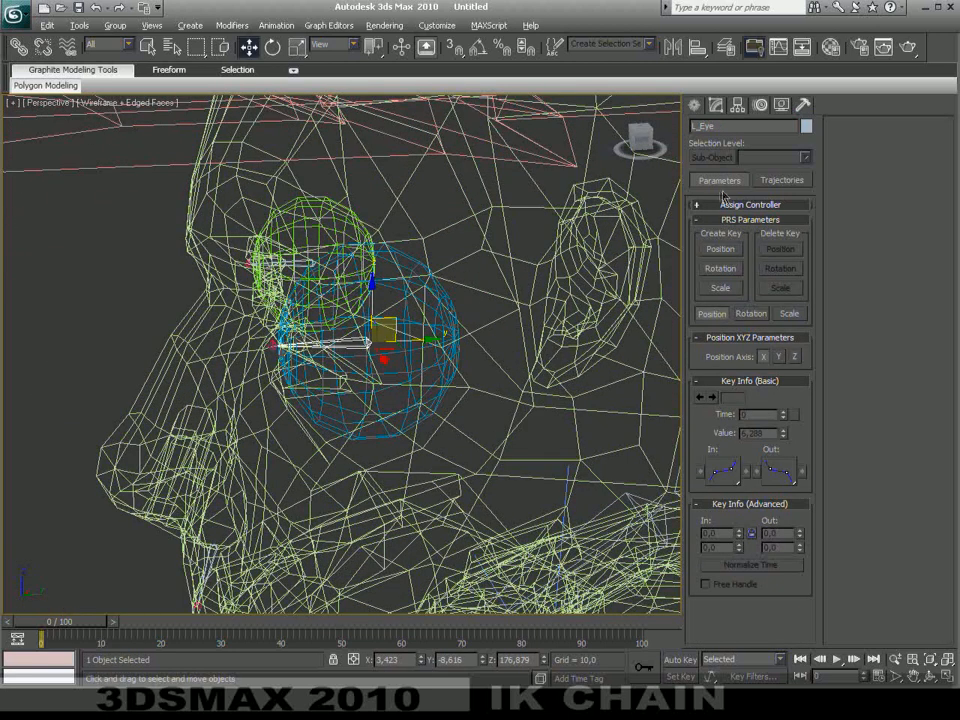
pyautogui.click(276, 25)
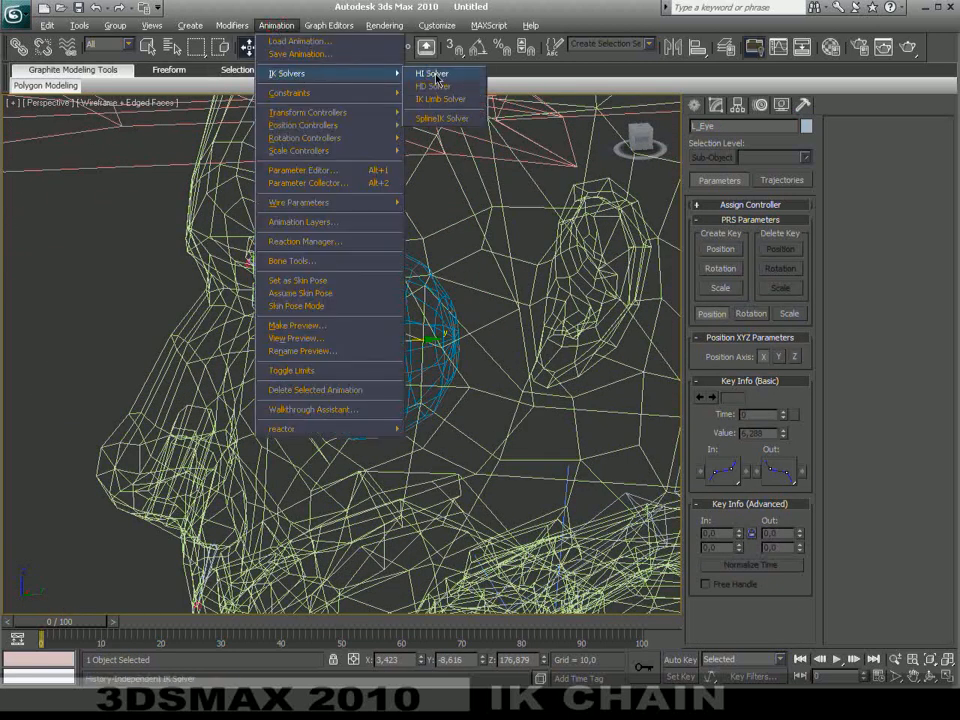
pyautogui.click(434, 74)
pyautogui.click(271, 347)
# Create an HI Solver IK chain from the R_Eye bone to its end joint
pyautogui.keyDown('alt'); pyautogui.moveTo(274, 349); pyautogui.dragTo(330, 374, button='middle'); pyautogui.keyUp('alt')
pyautogui.click(374, 232)
pyautogui.keyDown('alt'); pyautogui.moveTo(374, 232); pyautogui.dragTo(345, 300, button='middle'); pyautogui.keyUp('alt')
pyautogui.click(280, 25)
pyautogui.moveTo(300, 73)
pyautogui.click(434, 74)
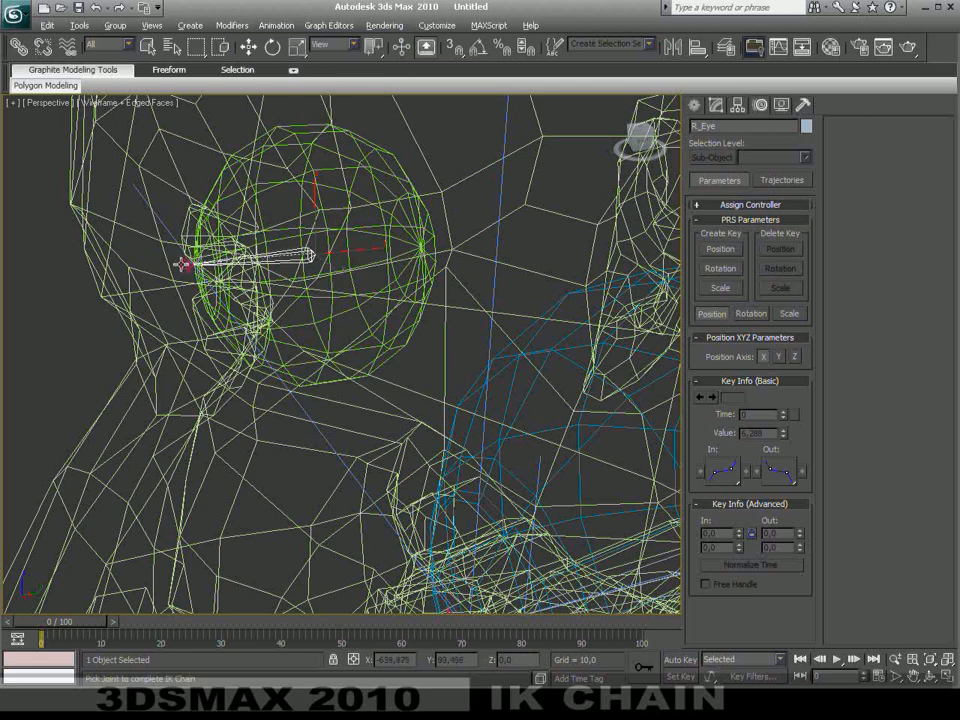
pyautogui.click(308, 255)
# Select both eye IK goals in the shaded view and move them together to turn the eyes
pyautogui.scroll(-2, 195, 304)
pyautogui.press('F3')
pyautogui.scroll(-6, 197, 306)
pyautogui.keyDown('alt'); pyautogui.moveTo(197, 306); pyautogui.dragTo(312, 318, button='middle'); pyautogui.keyUp('alt')
pyautogui.scroll(2, 312, 318)
pyautogui.keyDown('ctrl'); pyautogui.click(647, 356); pyautogui.keyUp('ctrl')
pyautogui.keyDown('alt'); pyautogui.moveTo(527, 407); pyautogui.dragTo(577, 402, button='middle'); pyautogui.keyUp('alt')
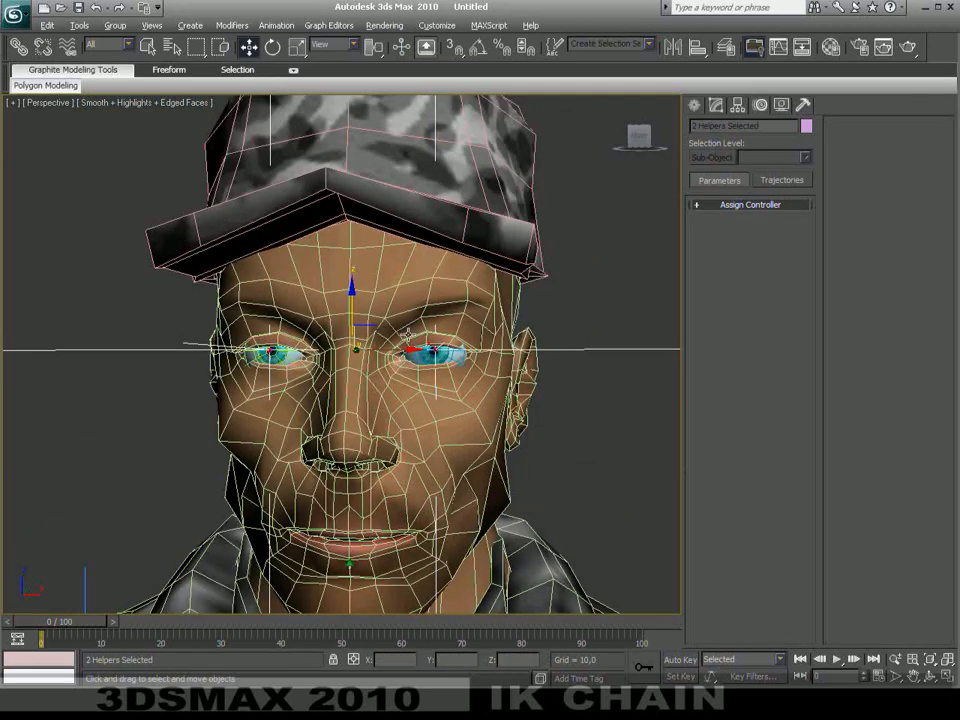
pyautogui.moveTo(378, 330); pyautogui.dragTo(350, 340)
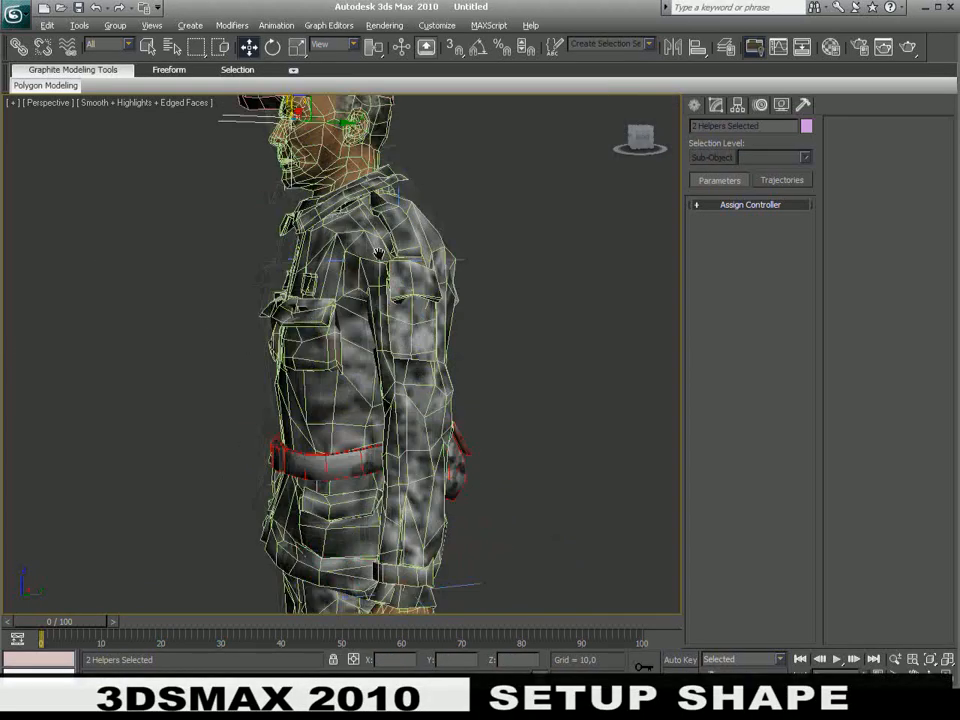
# Draw a circle of about 41 units radius centred on the grid origin around the soldier's feet and name it ctrl_global
pyautogui.keyDown('alt'); pyautogui.moveTo(378, 253); pyautogui.dragTo(470, 262, button='middle'); pyautogui.keyUp('alt')
pyautogui.moveTo(400, 400); pyautogui.dragTo(390, 300, button='middle')
pyautogui.scroll(-6, 370, 330)
pyautogui.keyDown('alt'); pyautogui.moveTo(340, 335); pyautogui.dragTo(372, 358, button='middle'); pyautogui.keyUp('alt')
pyautogui.moveTo(372, 358); pyautogui.dragTo(377, 390, button='middle')
pyautogui.click(430, 427)
pyautogui.moveTo(436, 436); pyautogui.dragTo(431, 421, button='middle')
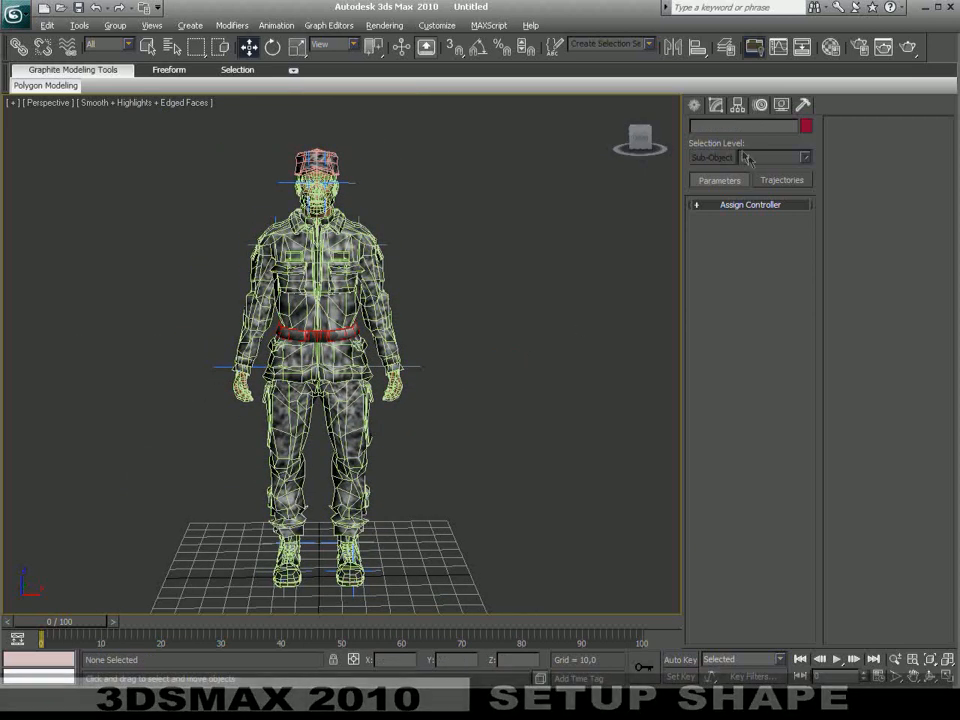
pyautogui.click(693, 105)
pyautogui.click(718, 131)
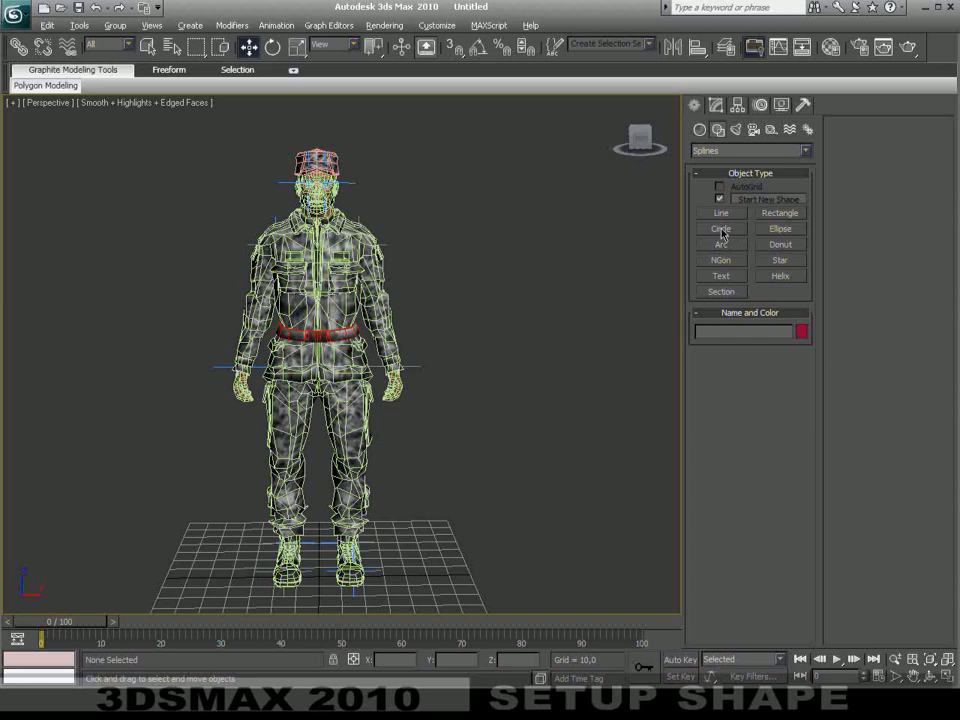
pyautogui.moveTo(479, 447)
pyautogui.mouseDown(button='middle')
pyautogui.moveTo(484, 411)
pyautogui.moveTo(473, 460)
pyautogui.mouseUp(button='middle')
pyautogui.scroll(1, 473, 460)
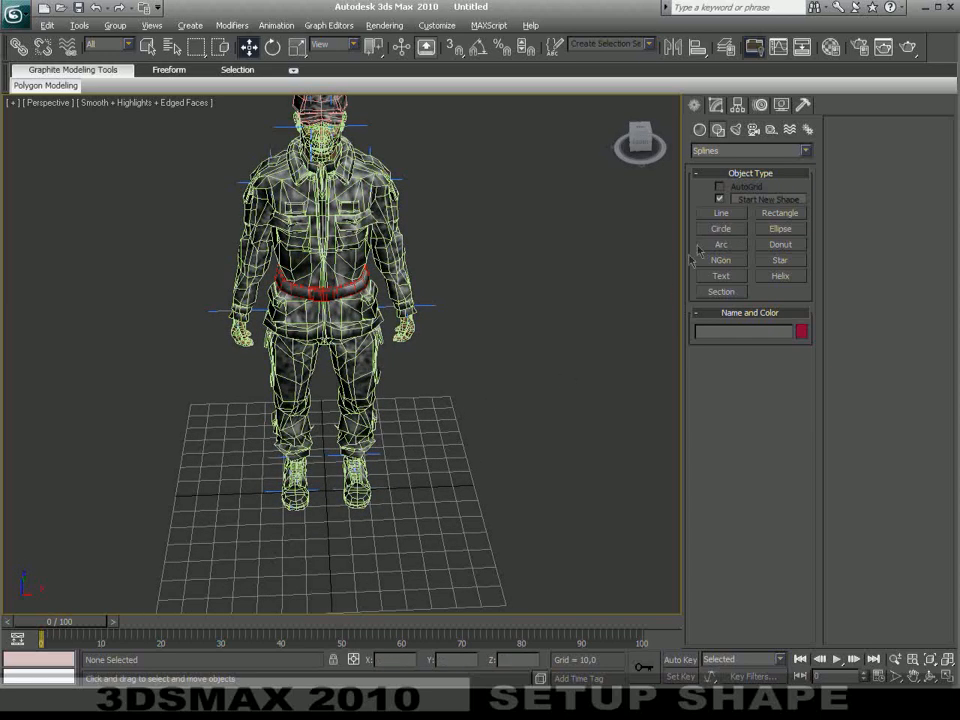
pyautogui.click(722, 229)
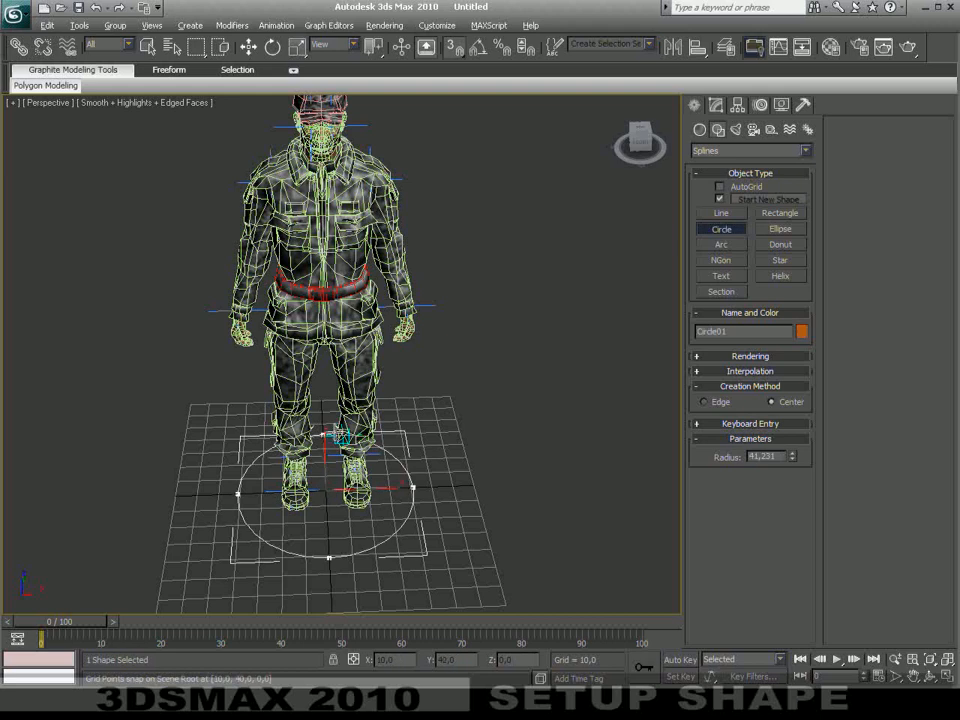
pyautogui.scroll(3, 445, 488)
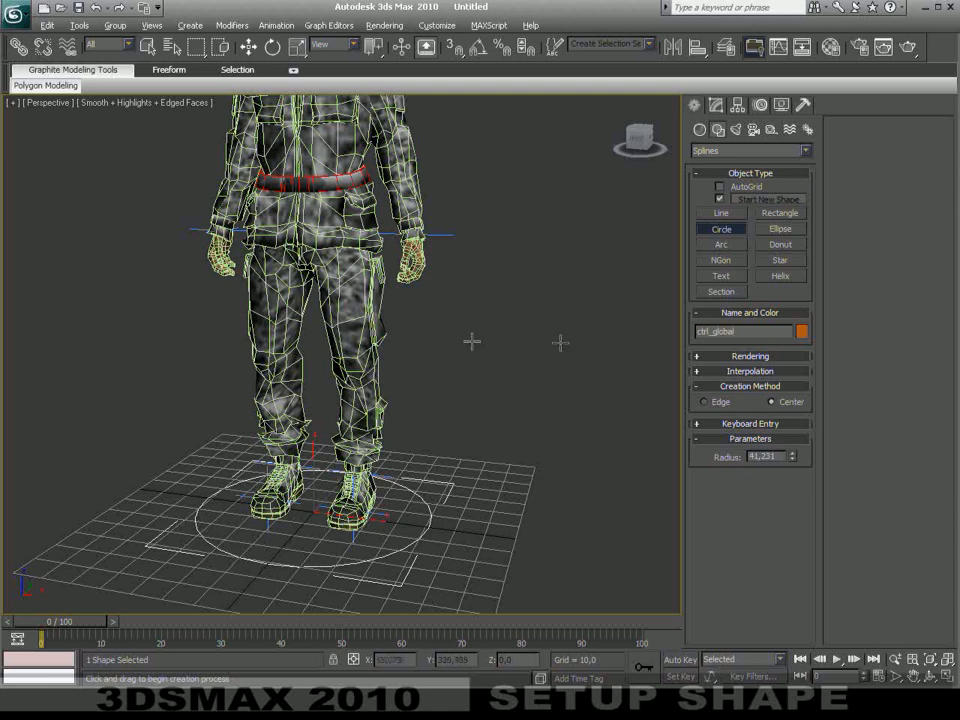
# Copy the ctrl_global circle about 110 units straight up to waist height and name the copy ctrl_hips
pyautogui.moveTo(560, 342); pyautogui.dragTo(560, 382, button='middle')
pyautogui.press('w')
pyautogui.keyDown('shift'); pyautogui.moveTo(316, 485); pyautogui.dragTo(316, 150); pyautogui.keyUp('shift')
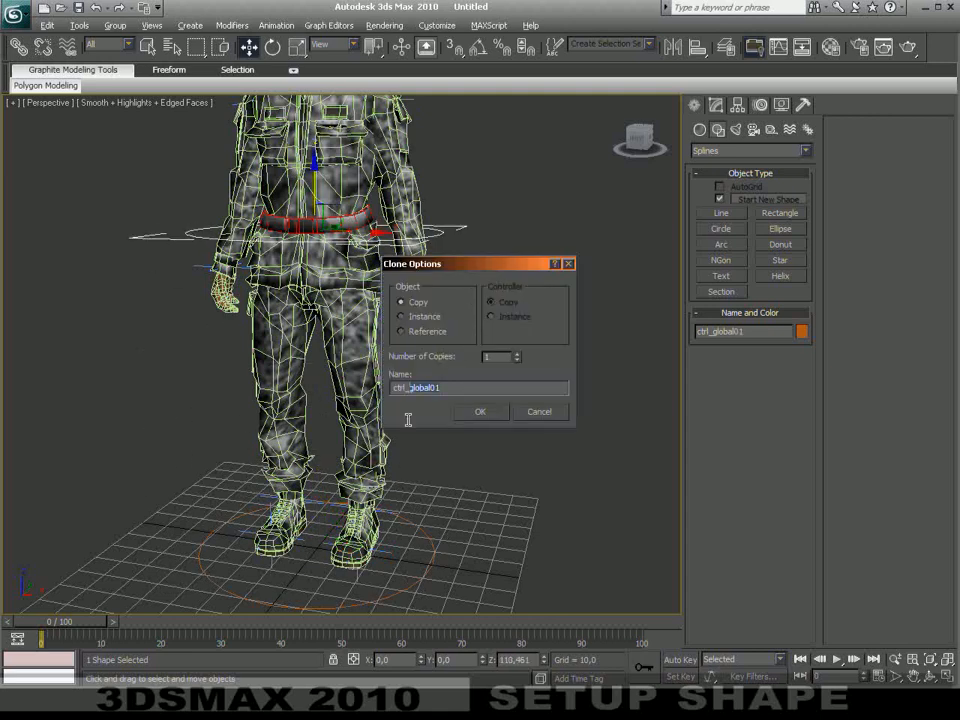
pyautogui.write('ctrl_hips')
pyautogui.press('Return')
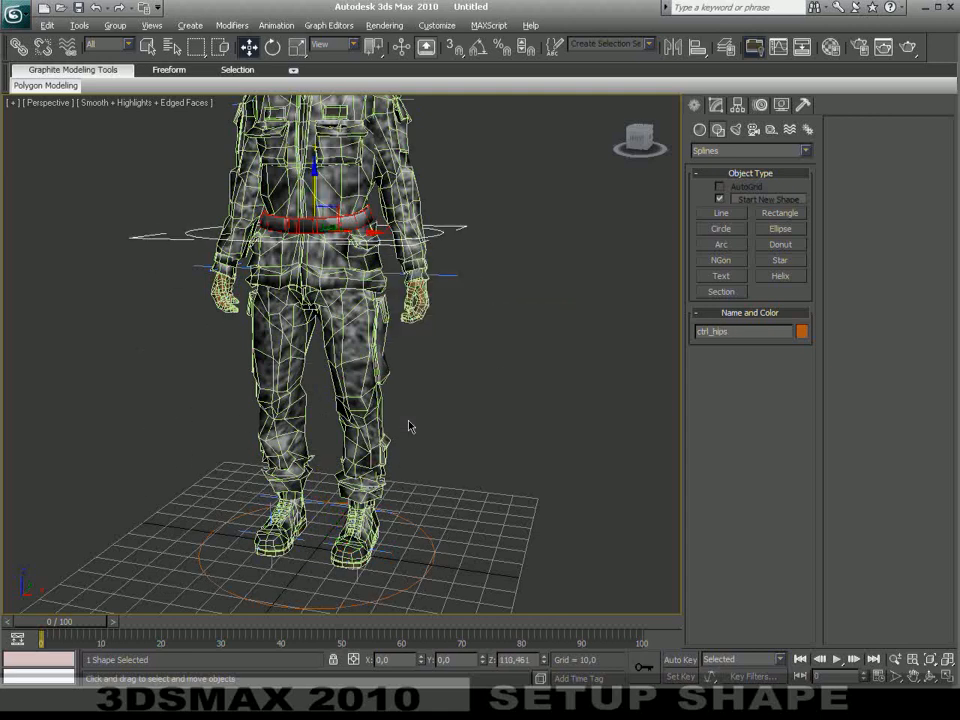
# Switch to wireframe and align the ctrl_hips circle to the small green object inside the pelvis
pyautogui.scroll(5, 408, 426)
pyautogui.press('F3')
pyautogui.scroll(5, 338, 393)
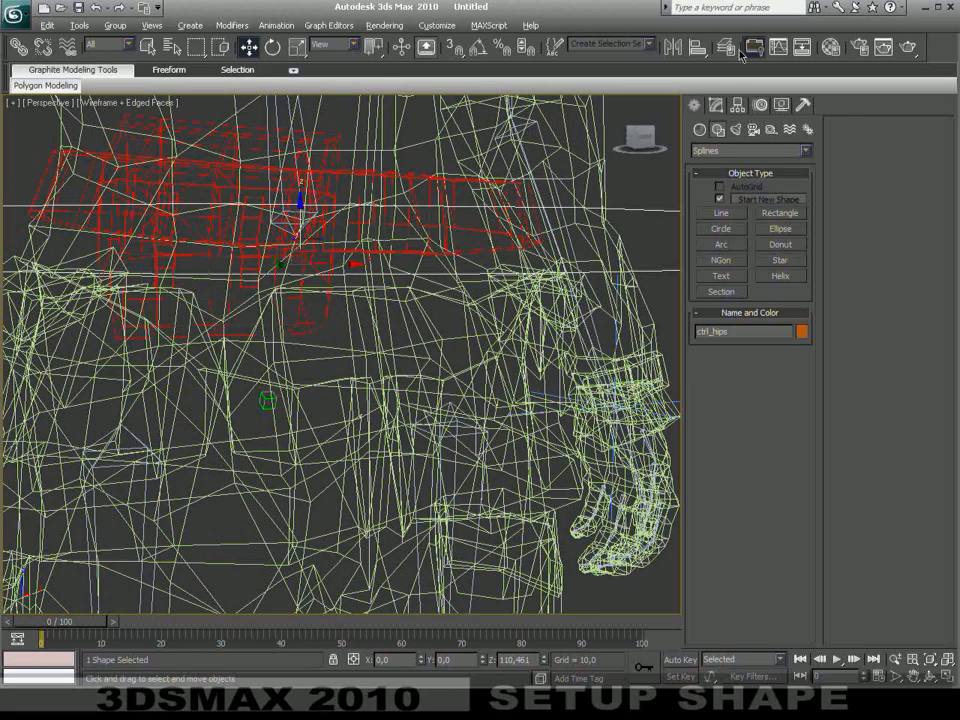
pyautogui.click(697, 48)
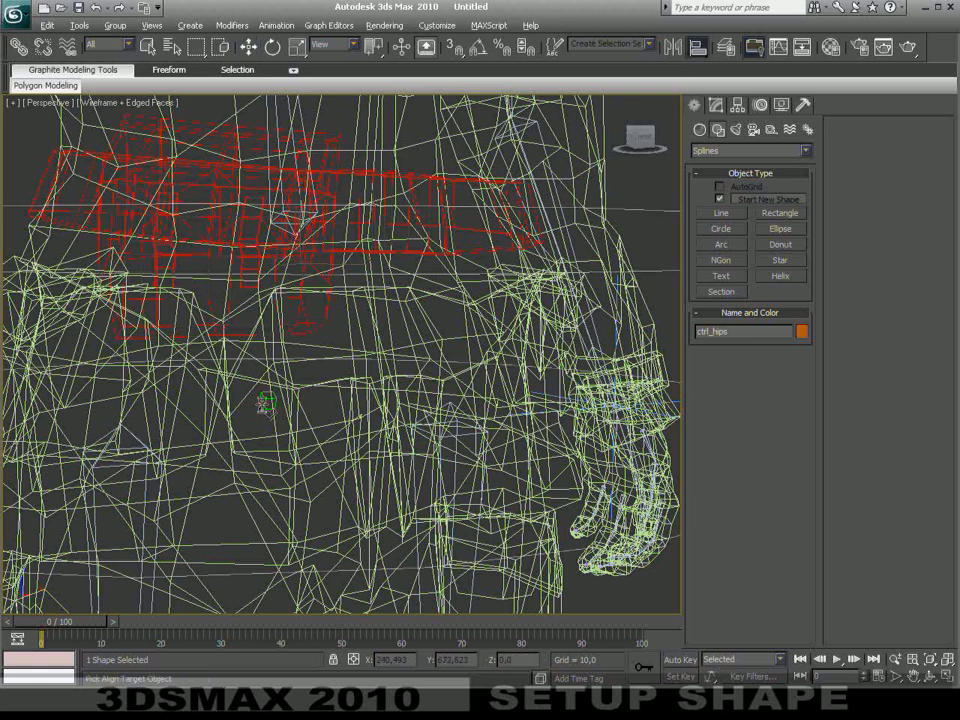
pyautogui.click(268, 403)
pyautogui.click(482, 470)
# Convert the ctrl_global circle at the feet to an Editable Spline and enter its vertex level
pyautogui.scroll(-5, 396, 439)
pyautogui.keyDown('alt'); pyautogui.moveTo(396, 439); pyautogui.dragTo(361, 500, button='middle'); pyautogui.keyUp('alt')
pyautogui.rightClick(403, 420)
pyautogui.click(431, 437)
pyautogui.rightClick(423, 401)
pyautogui.click(435, 413)
pyautogui.moveTo(475, 470); pyautogui.dragTo(402, 450, button='middle')
pyautogui.click(394, 477)
pyautogui.rightClick(395, 479)
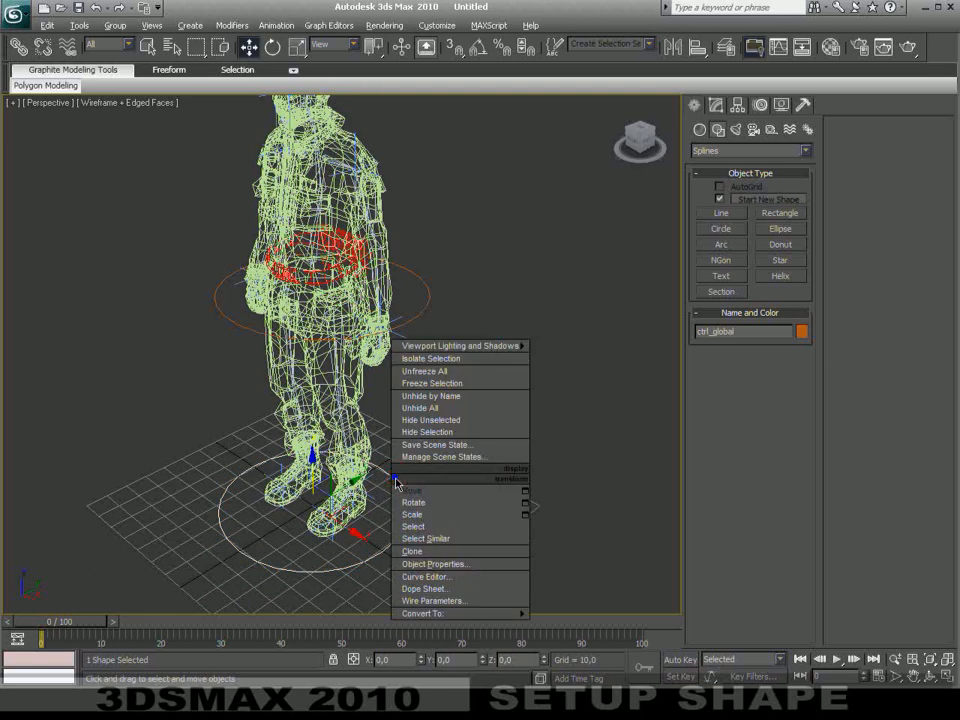
pyautogui.moveTo(470, 613)
pyautogui.click(590, 614)
pyautogui.click(735, 347)
pyautogui.keyDown('alt'); pyautogui.moveTo(671, 381); pyautogui.dragTo(455, 470, button='middle'); pyautogui.keyUp('alt')
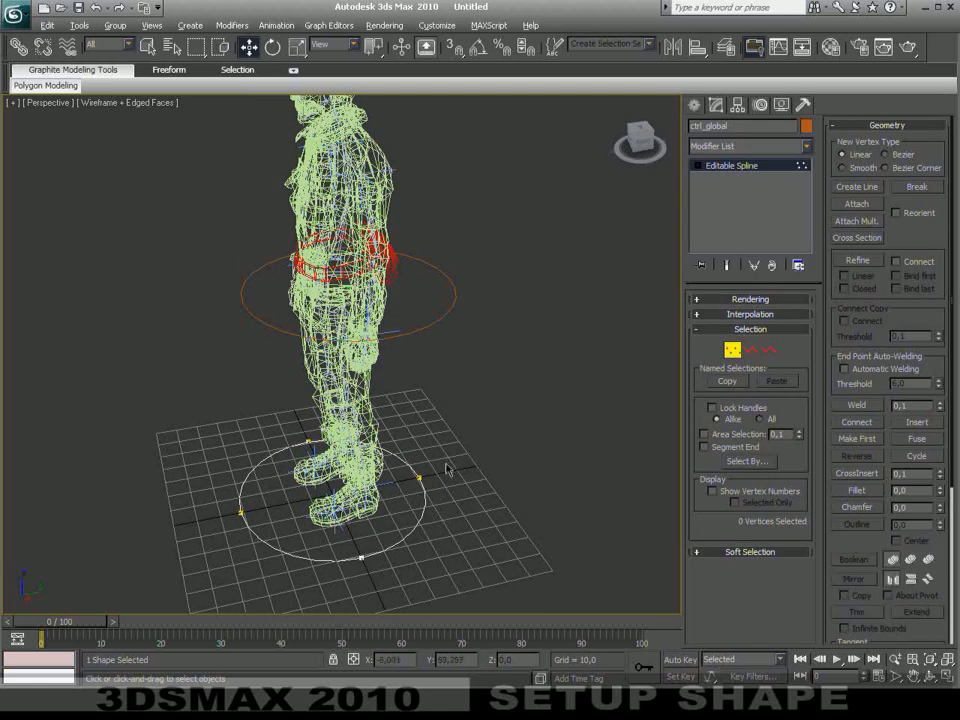
# Break the ctrl_global circle at the vertex behind the soldier's heels
pyautogui.click(419, 479)
pyautogui.moveTo(458, 534); pyautogui.dragTo(429, 442, button='middle')
pyautogui.scroll(3, 435, 496)
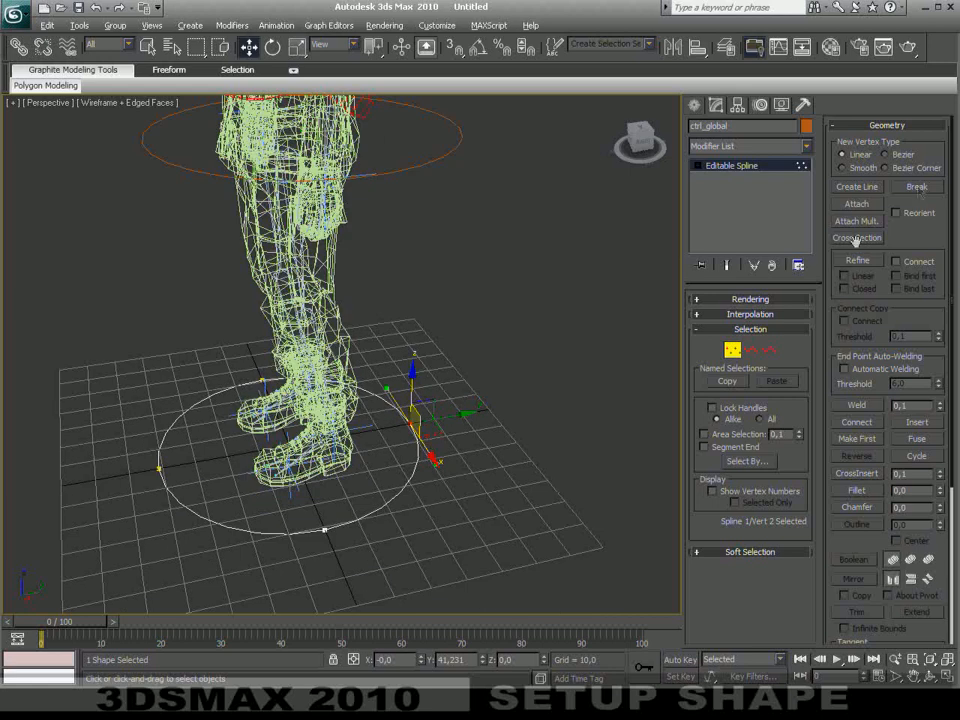
pyautogui.click(920, 188)
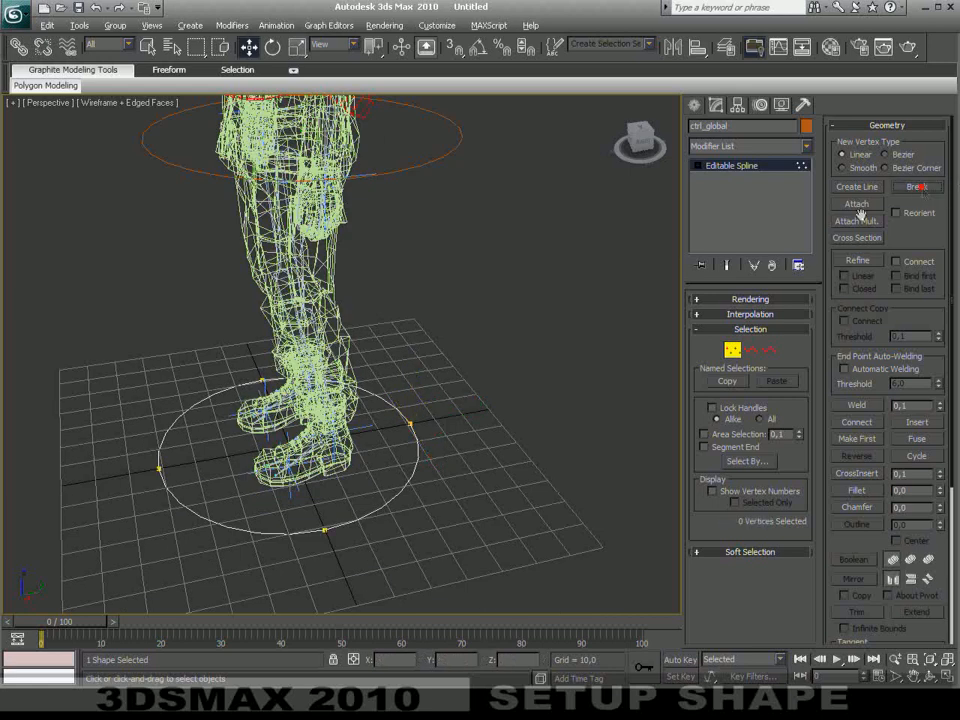
# Test the break by pulling the rear vertex of ctrl_global sideways, undo the move and leave vertex level
pyautogui.click(410, 424)
pyautogui.moveTo(417, 446); pyautogui.dragTo(453, 490)
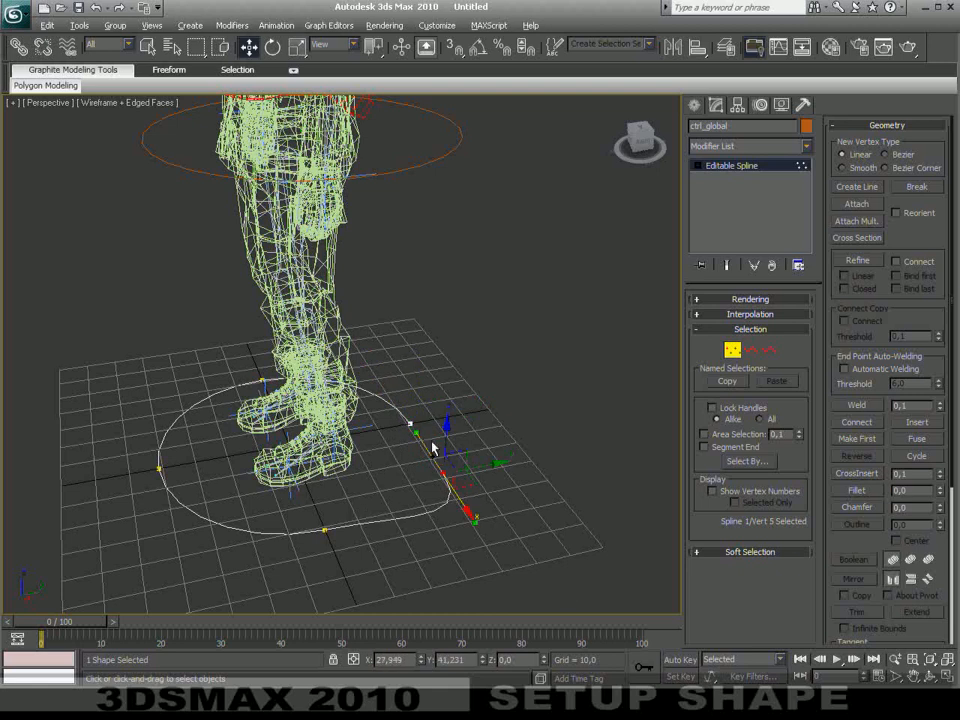
pyautogui.hotkey('ctrl', 'z')
pyautogui.click(497, 424)
pyautogui.keyDown('alt'); pyautogui.moveTo(401, 465); pyautogui.dragTo(454, 435, button='middle'); pyautogui.keyUp('alt')
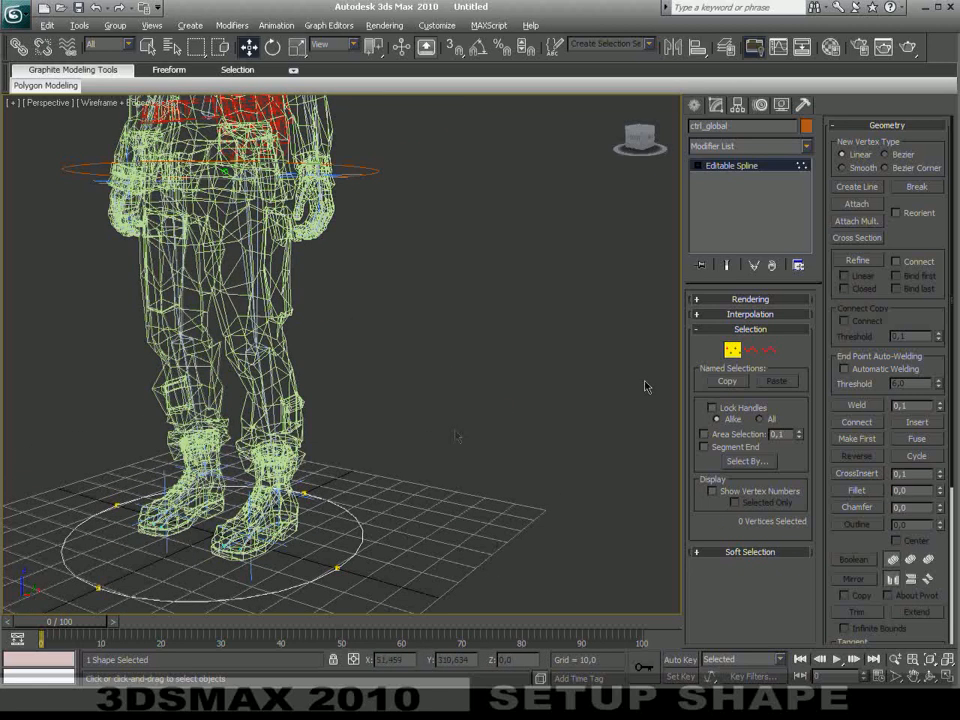
pyautogui.click(733, 350)
pyautogui.rightClick(336, 489)
pyautogui.click(376, 518)
pyautogui.moveTo(374, 519); pyautogui.dragTo(480, 471, button='middle')
pyautogui.click(764, 302)
pyautogui.click(764, 302)
# Convert the ctrl_hips circle to an Editable Spline and break it at its rear vertex
pyautogui.moveTo(466, 292); pyautogui.dragTo(435, 462, button='middle')
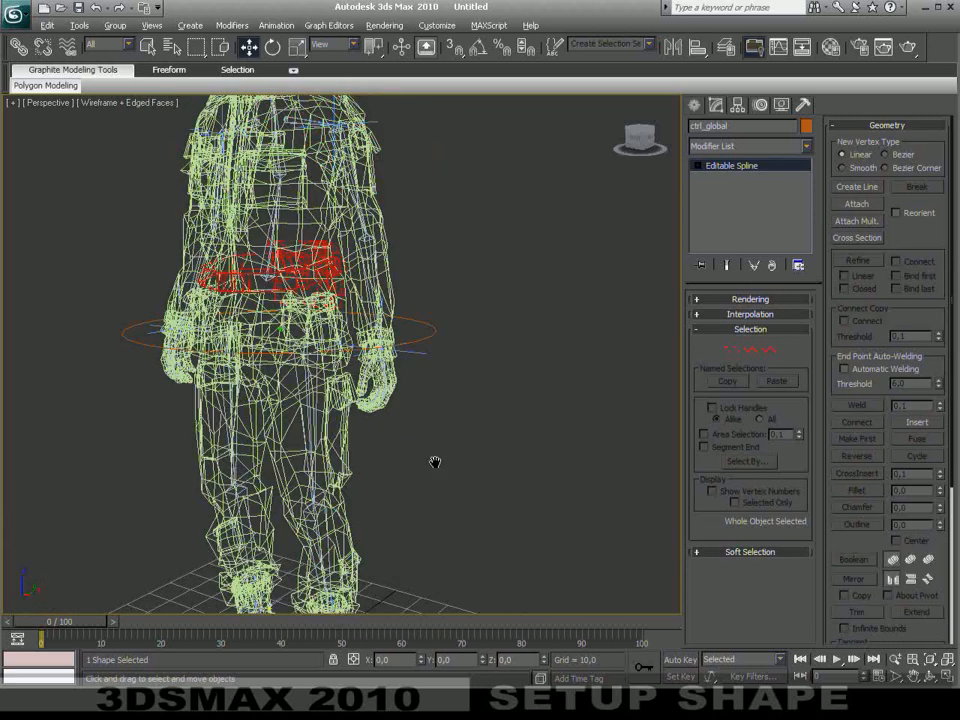
pyautogui.click(430, 336)
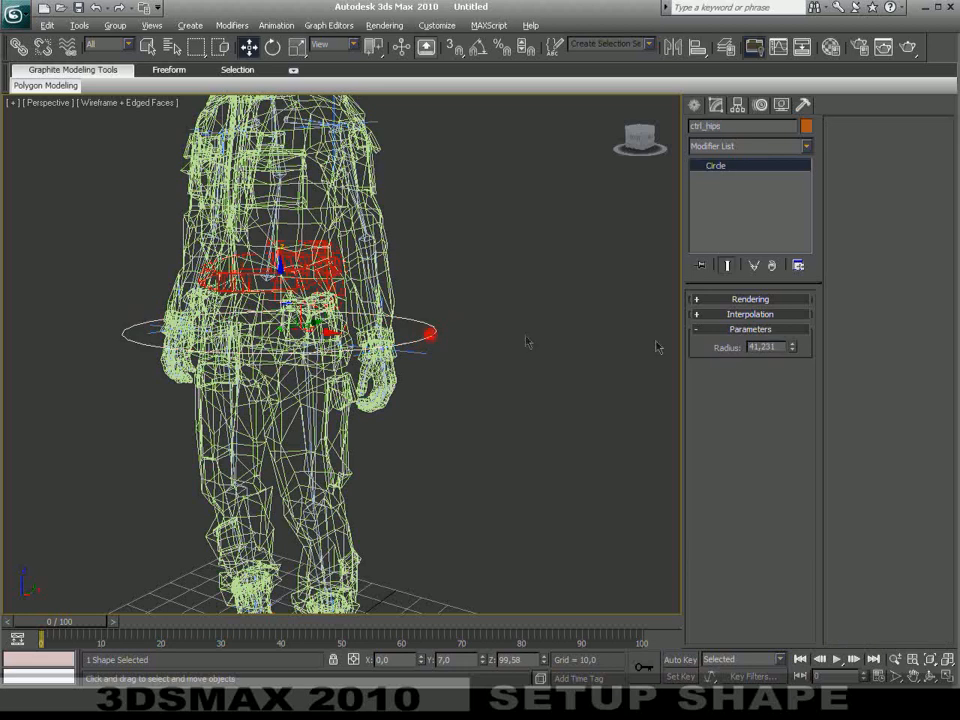
pyautogui.rightClick(418, 333)
pyautogui.moveTo(494, 479)
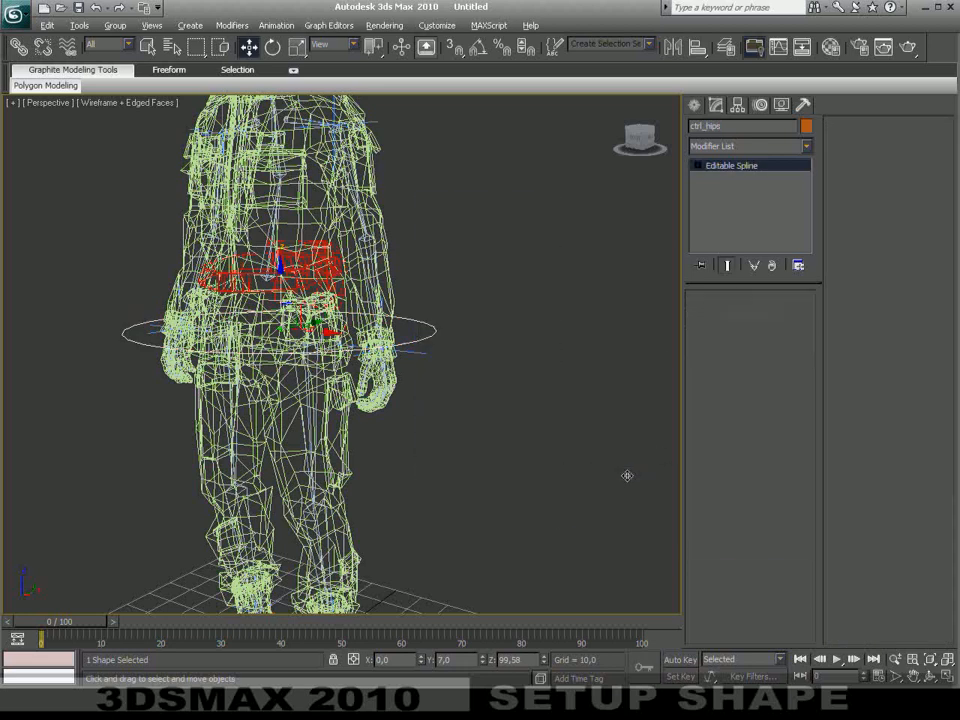
pyautogui.click(614, 473)
pyautogui.click(733, 349)
pyautogui.keyDown('alt'); pyautogui.moveTo(440, 260); pyautogui.dragTo(468, 275, button='middle'); pyautogui.keyUp('alt')
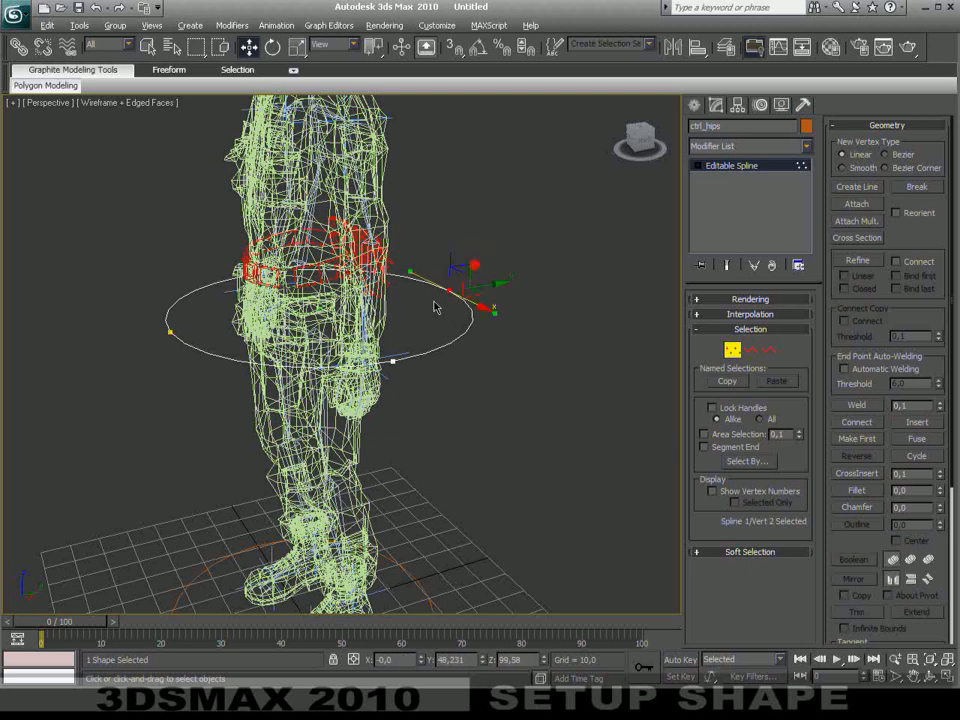
pyautogui.click(916, 190)
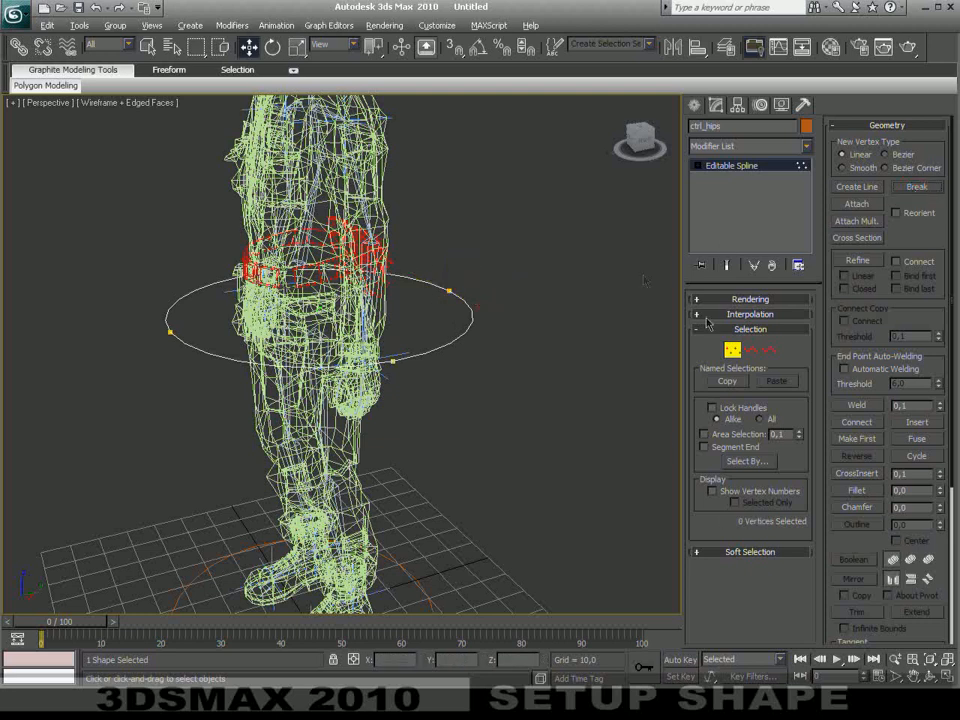
pyautogui.click(732, 351)
# Copy the ctrl_hips circle up beside the soldier's head and name the copy ctrl_shoulder
pyautogui.keyDown('alt'); pyautogui.moveTo(325, 328); pyautogui.dragTo(345, 461, button='middle'); pyautogui.keyUp('alt')
pyautogui.keyDown('shift'); pyautogui.moveTo(305, 487); pyautogui.dragTo(507, 165); pyautogui.keyUp('shift')
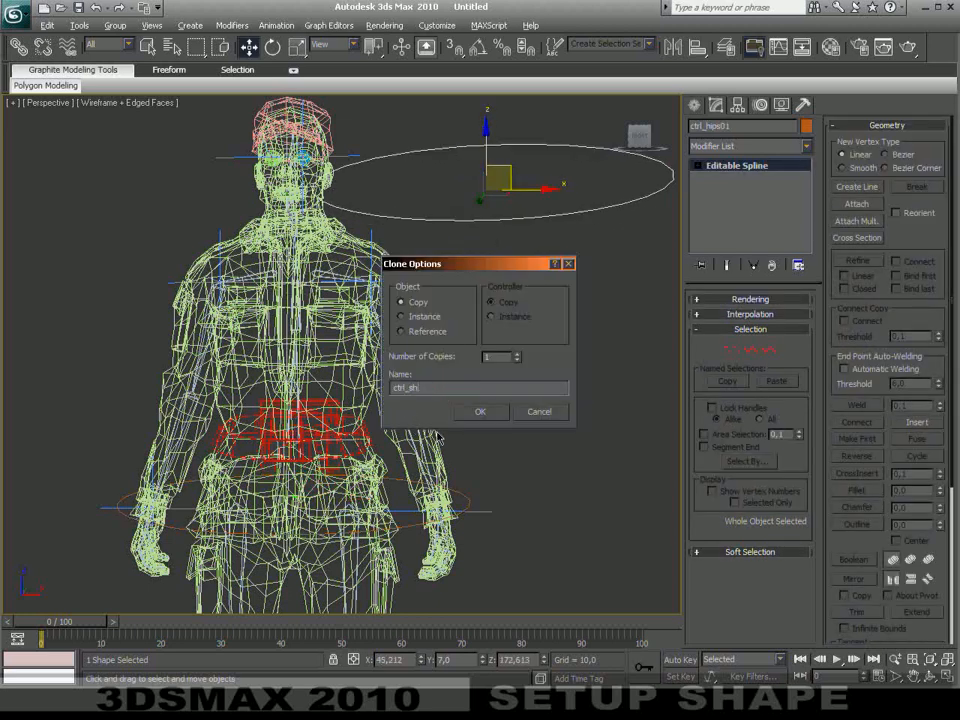
pyautogui.press('Return')
# Scale the ctrl_shoulder circle uniformly down to about 28 percent
pyautogui.moveTo(526, 258)
pyautogui.mouseDown(button='middle')
pyautogui.moveTo(429, 358)
pyautogui.moveTo(439, 392)
pyautogui.mouseUp(button='middle')
pyautogui.click(296, 48)
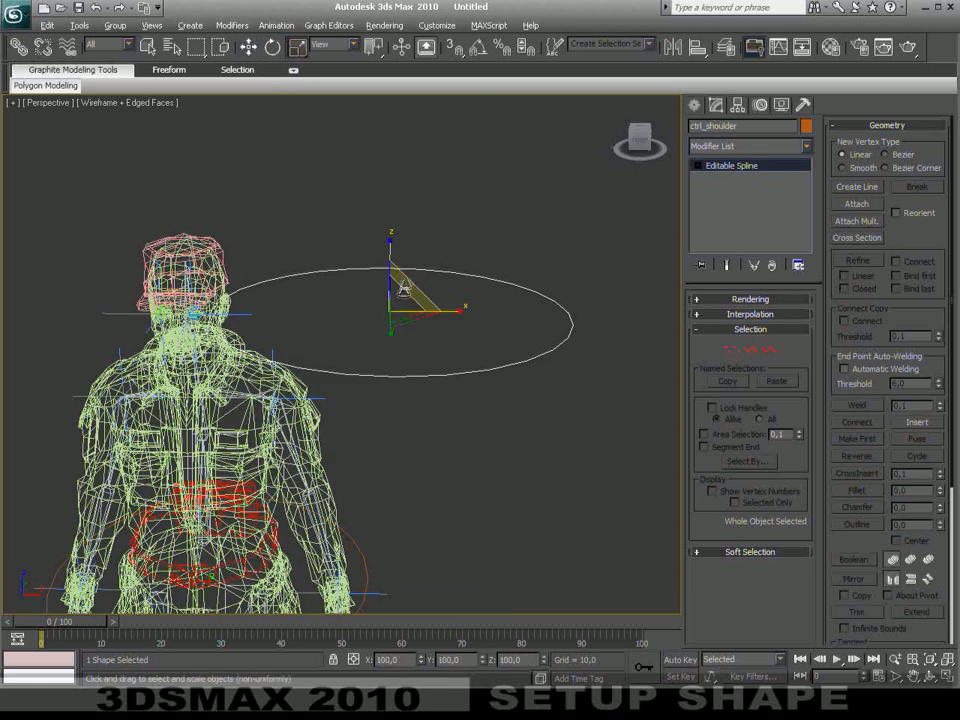
pyautogui.keyDown('alt'); pyautogui.moveTo(412, 269); pyautogui.dragTo(392, 306, button='middle'); pyautogui.keyUp('alt')
pyautogui.moveTo(392, 306); pyautogui.dragTo(345, 489)
# Align ctrl_shoulder to the left shoulder's IK goal, pivot to pivot in X, Y and Z, and rename it ctrl_shoulder_L
pyautogui.rightClick(339, 314)
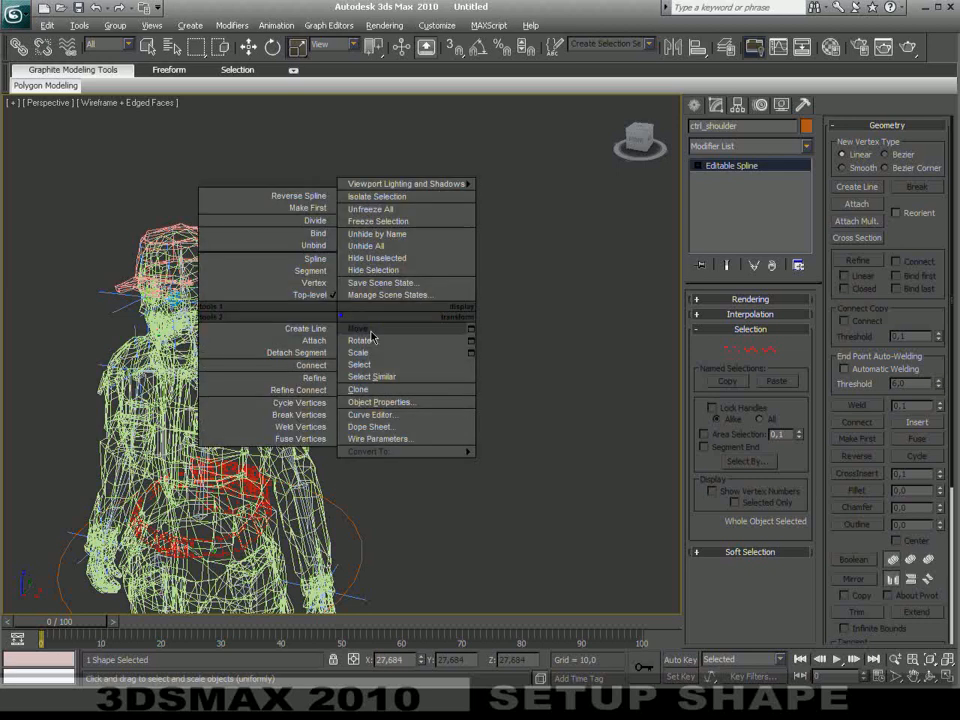
pyautogui.click(373, 332)
pyautogui.keyDown('alt'); pyautogui.moveTo(388, 322); pyautogui.dragTo(466, 296, button='middle'); pyautogui.keyUp('alt')
pyautogui.scroll(3, 434, 318)
pyautogui.scroll(2, 433, 325)
pyautogui.click(697, 48)
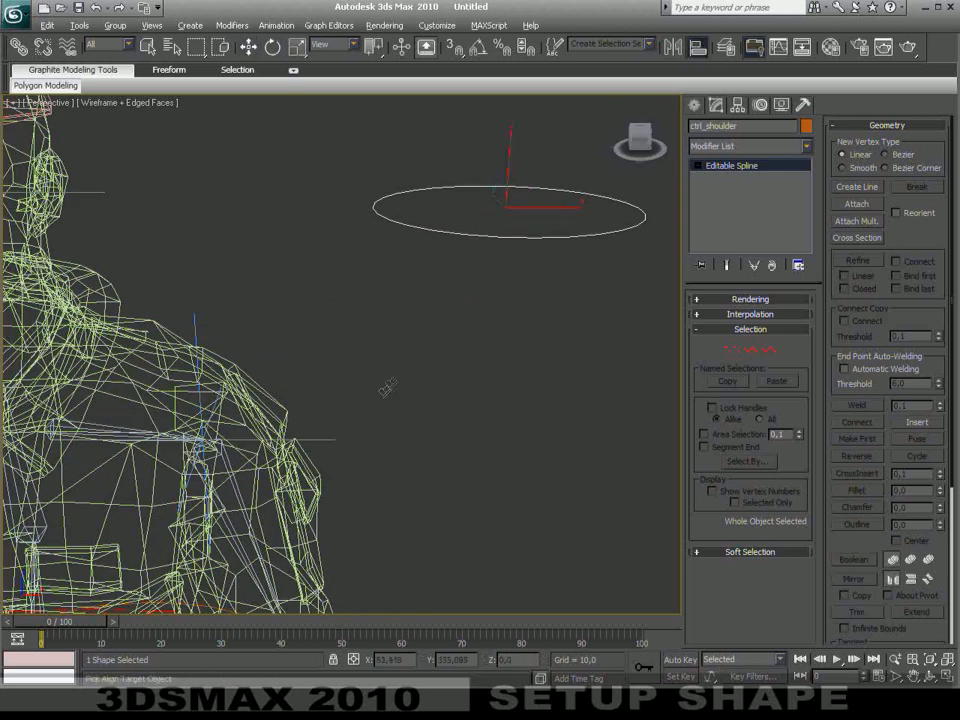
pyautogui.click(332, 443)
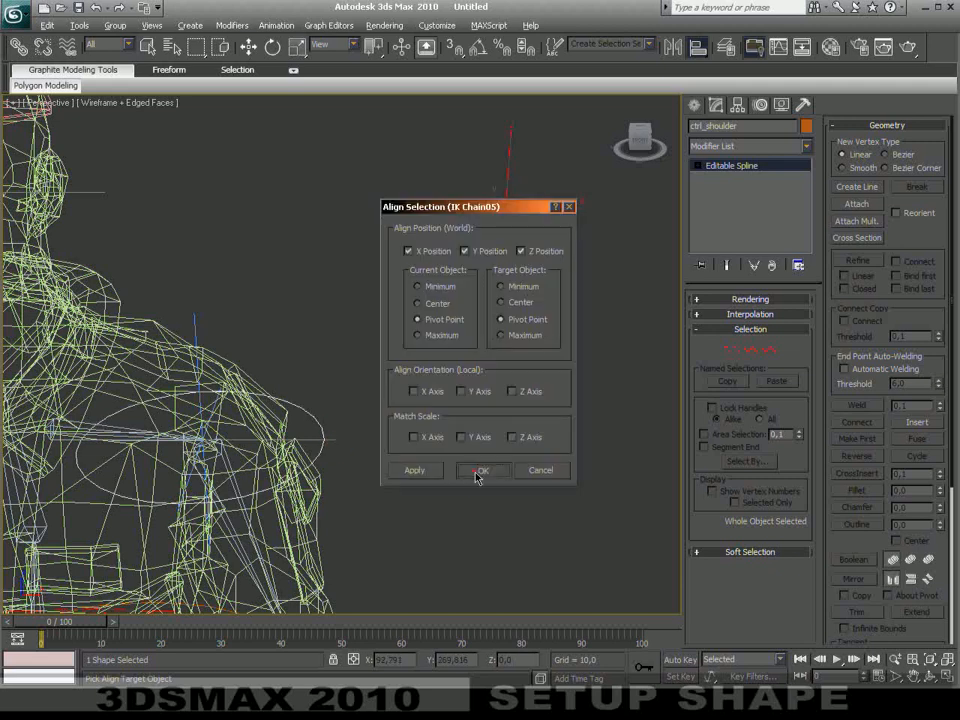
pyautogui.click(477, 473)
pyautogui.moveTo(470, 262)
pyautogui.keyDown('alt'); pyautogui.mouseDown(button='middle')
pyautogui.moveTo(278, 308)
pyautogui.moveTo(294, 330)
pyautogui.moveTo(244, 341)
pyautogui.moveTo(342, 328)
pyautogui.moveTo(476, 262)
pyautogui.mouseUp(button='middle'); pyautogui.keyUp('alt')
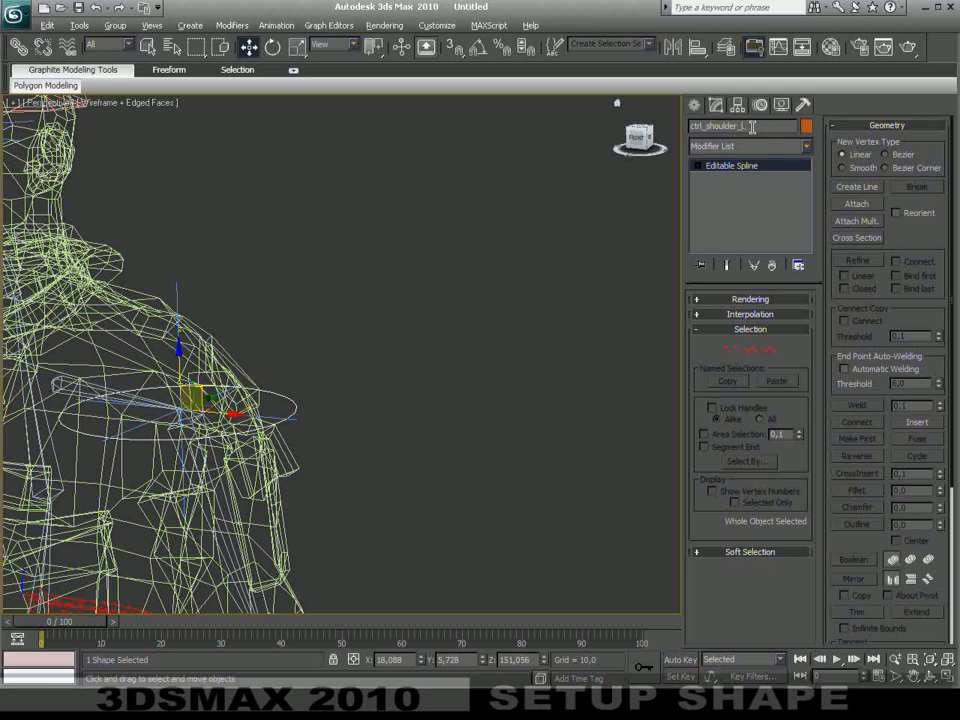
# Test moving the rear vertex of the ctrl_shoulder_L circle sideways, undo the move and leave vertex level
pyautogui.keyDown('alt'); pyautogui.moveTo(311, 259); pyautogui.dragTo(574, 332, button='middle'); pyautogui.keyUp('alt')
pyautogui.click(732, 349)
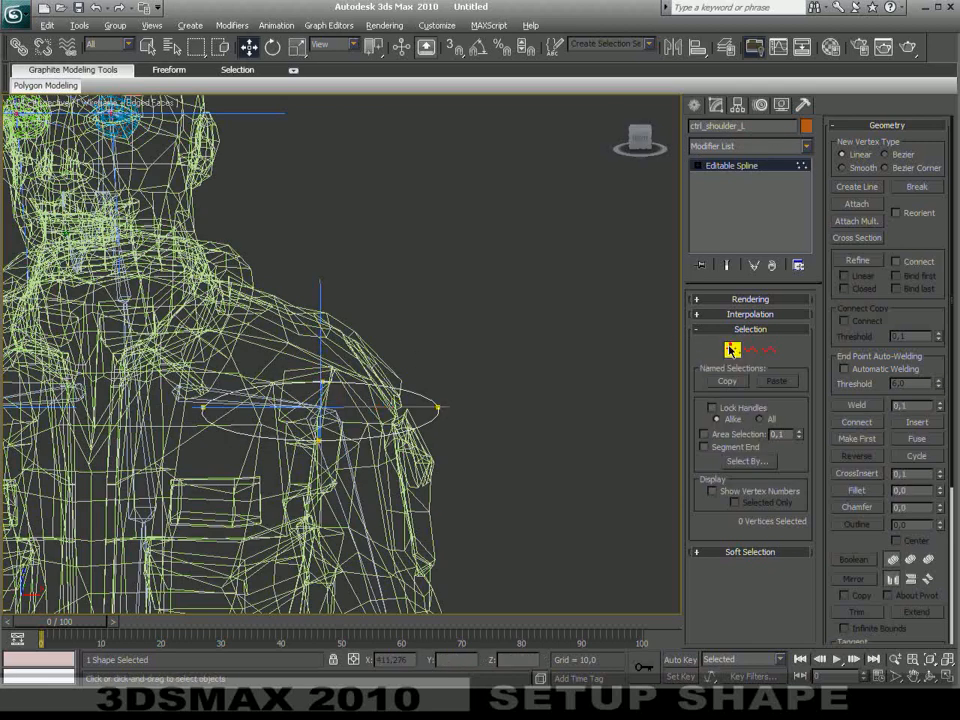
pyautogui.keyDown('alt'); pyautogui.moveTo(352, 280); pyautogui.dragTo(407, 378, button='middle'); pyautogui.keyUp('alt')
pyautogui.click(322, 368)
pyautogui.moveTo(372, 369); pyautogui.dragTo(466, 371)
pyautogui.hotkey('ctrl', 'z')
pyautogui.click(727, 348)
# Make rotated copies of the spline inside ctrl_shoulder_L with angle snap on, forming three perpendicular circles around the left shoulder
pyautogui.keyDown('alt'); pyautogui.moveTo(340, 455); pyautogui.dragTo(392, 381, button='middle'); pyautogui.keyUp('alt')
pyautogui.rightClick(392, 381)
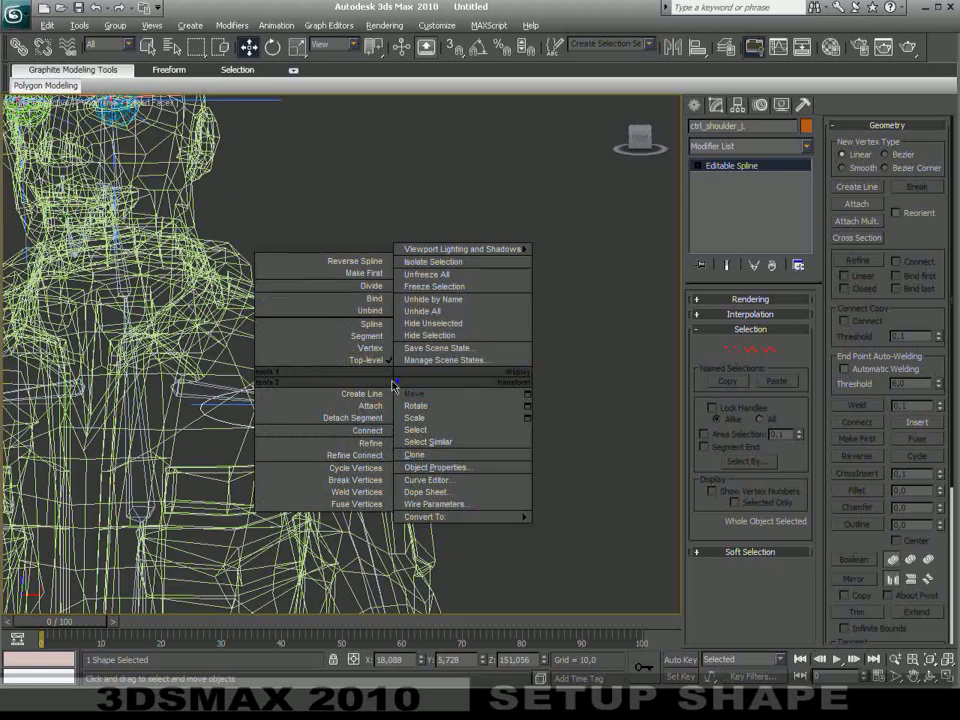
pyautogui.click(418, 416)
pyautogui.click(769, 350)
pyautogui.click(371, 427)
pyautogui.moveTo(371, 427)
pyautogui.keyDown('alt'); pyautogui.mouseDown(button='middle')
pyautogui.moveTo(363, 452)
pyautogui.moveTo(362, 443)
pyautogui.mouseUp(button='middle'); pyautogui.keyUp('alt')
pyautogui.click(476, 48)
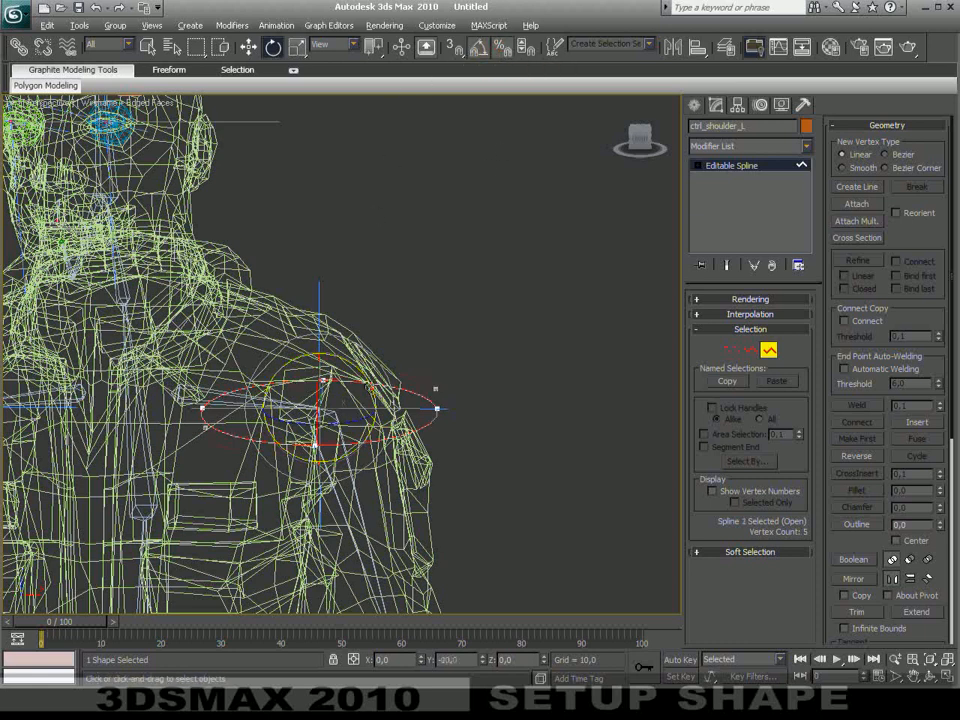
pyautogui.keyDown('alt'); pyautogui.moveTo(476, 386); pyautogui.dragTo(381, 418, button='middle'); pyautogui.keyUp('alt')
pyautogui.keyDown('shift'); pyautogui.moveTo(290, 435); pyautogui.dragTo(378, 436); pyautogui.keyUp('shift')
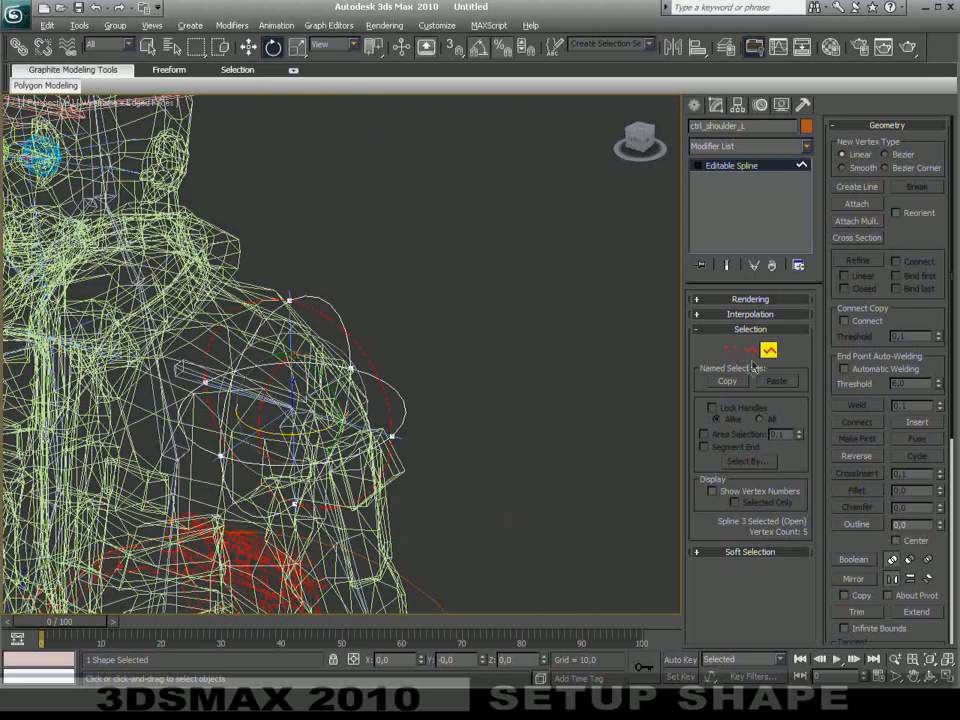
pyautogui.click(768, 350)
# Switch to the shaded view and copy ctrl_shoulder_L across to the soldier's right shoulder, naming the copy ctrl_shoulder_R
pyautogui.press('F3')
pyautogui.keyDown('alt'); pyautogui.moveTo(413, 465); pyautogui.dragTo(478, 418, button='middle'); pyautogui.keyUp('alt')
pyautogui.scroll(-4, 470, 418)
pyautogui.scroll(8, 400, 420)
pyautogui.scroll(-6, 460, 333)
pyautogui.scroll(7, 460, 333)
pyautogui.rightClick(460, 333)
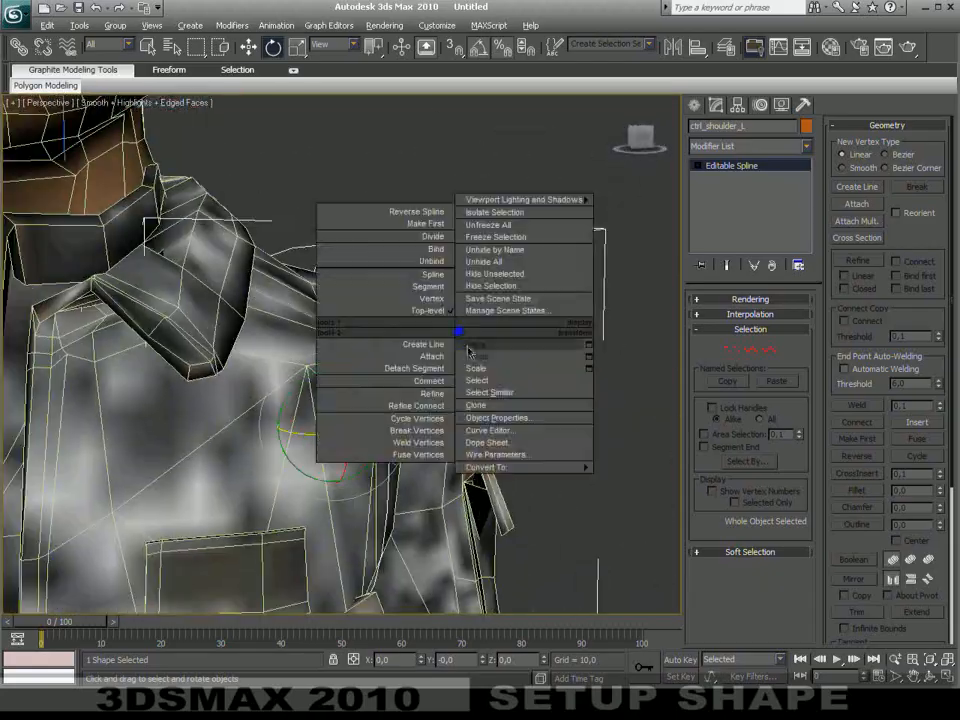
pyautogui.click(474, 344)
pyautogui.moveTo(474, 346); pyautogui.dragTo(600, 345, button='middle')
pyautogui.scroll(-5, 500, 380)
pyautogui.keyDown('alt'); pyautogui.moveTo(420, 420); pyautogui.dragTo(320, 455, button='middle'); pyautogui.keyUp('alt')
pyautogui.moveTo(320, 455); pyautogui.dragTo(494, 411, button='middle')
pyautogui.keyDown('shift'); pyautogui.moveTo(598, 352); pyautogui.dragTo(158, 358); pyautogui.keyUp('shift')
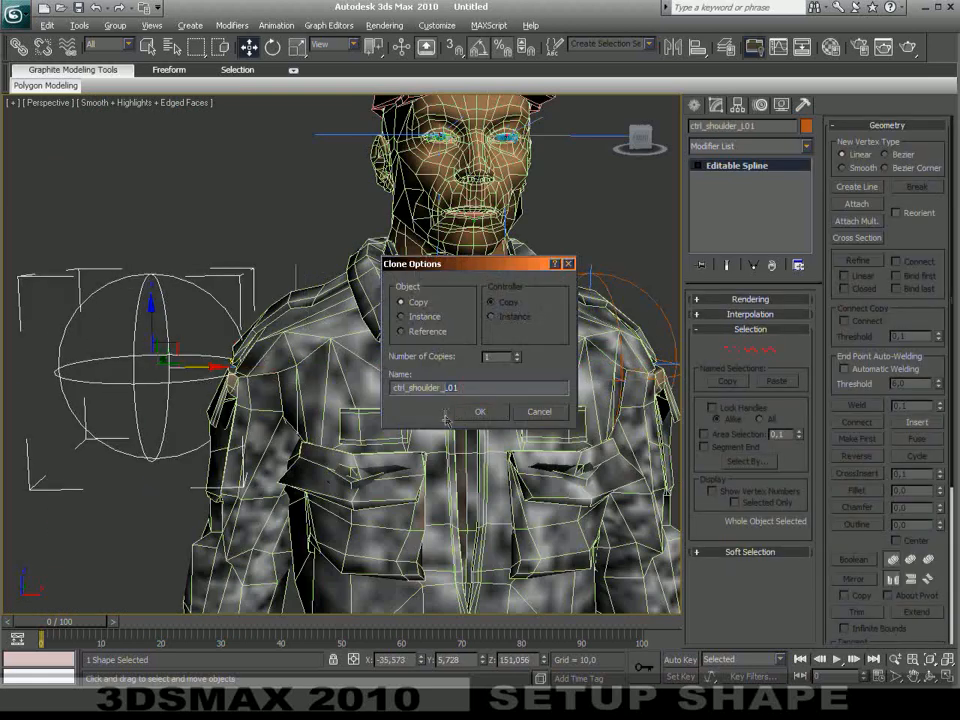
pyautogui.press('Escape')
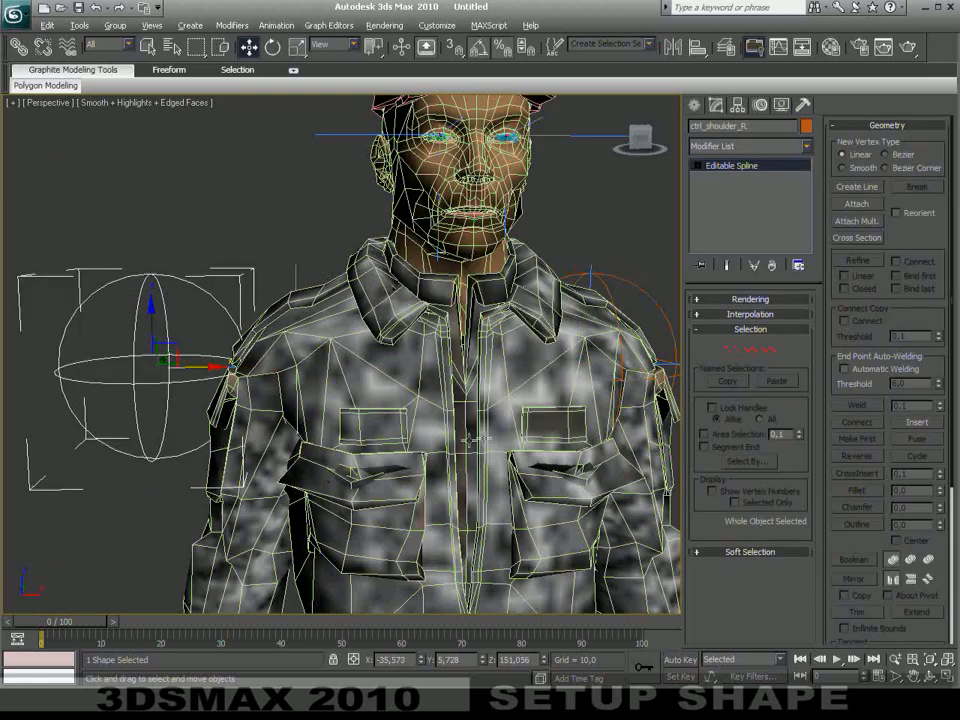
# Align ctrl_shoulder_R to the right shoulder's IK goal, matching pivot points in X, Y and Z
pyautogui.click(698, 46)
pyautogui.click(296, 273)
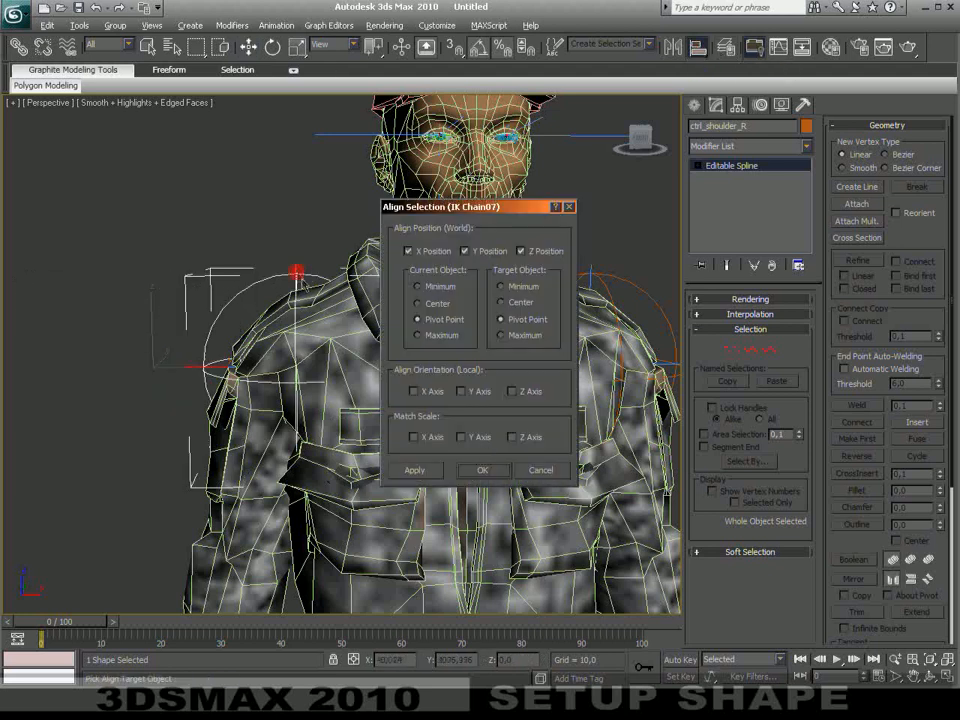
pyautogui.click(481, 478)
pyautogui.keyDown('alt'); pyautogui.moveTo(481, 478); pyautogui.dragTo(397, 488, button='middle'); pyautogui.keyUp('alt')
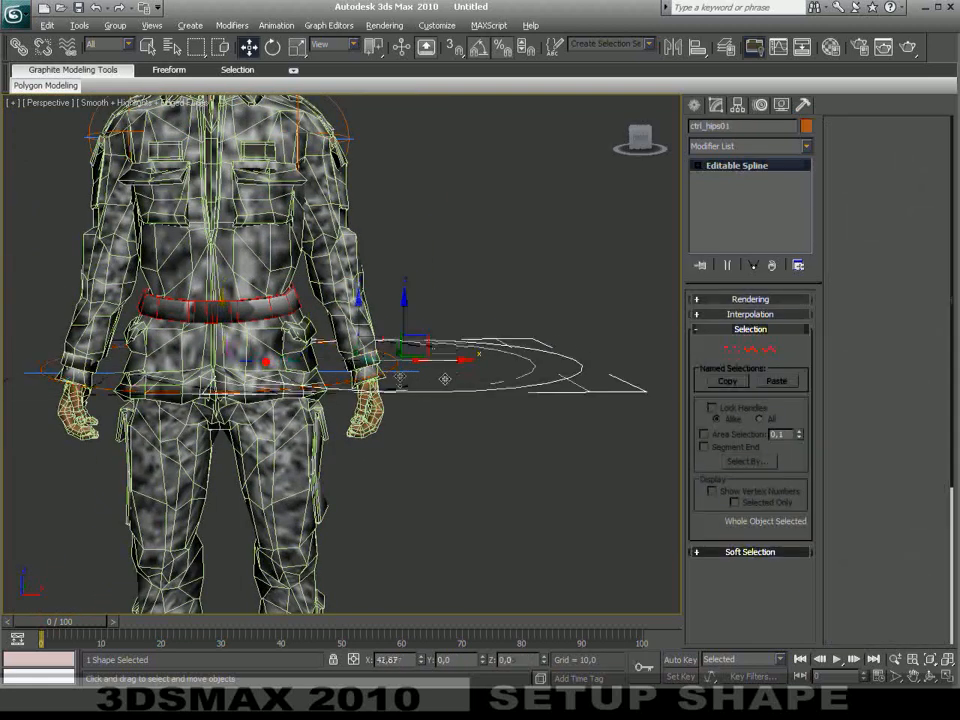
# Copy the hips control circle out beside the left hand as ctrl_hand_L and scale it uniformly to 20 percent
pyautogui.keyDown('shift'); pyautogui.moveTo(400, 376); pyautogui.dragTo(470, 383); pyautogui.keyUp('shift')
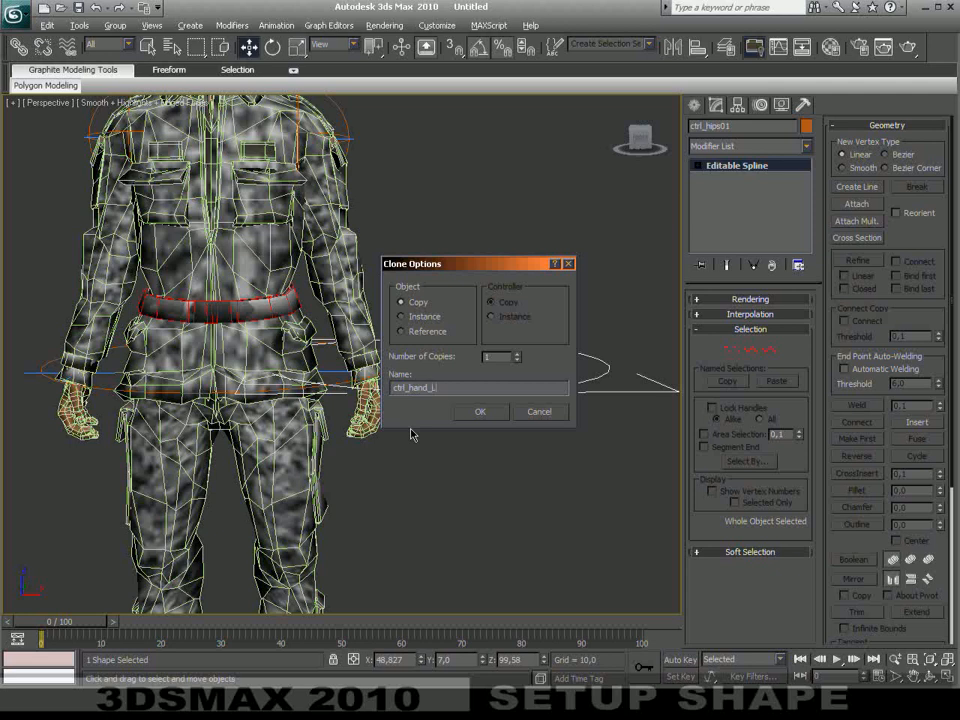
pyautogui.press('Return')
pyautogui.moveTo(477, 400)
pyautogui.keyDown('alt'); pyautogui.mouseDown(button='middle')
pyautogui.moveTo(478, 441)
pyautogui.moveTo(476, 368)
pyautogui.mouseUp(button='middle'); pyautogui.keyUp('alt')
pyautogui.scroll(3, 480, 445)
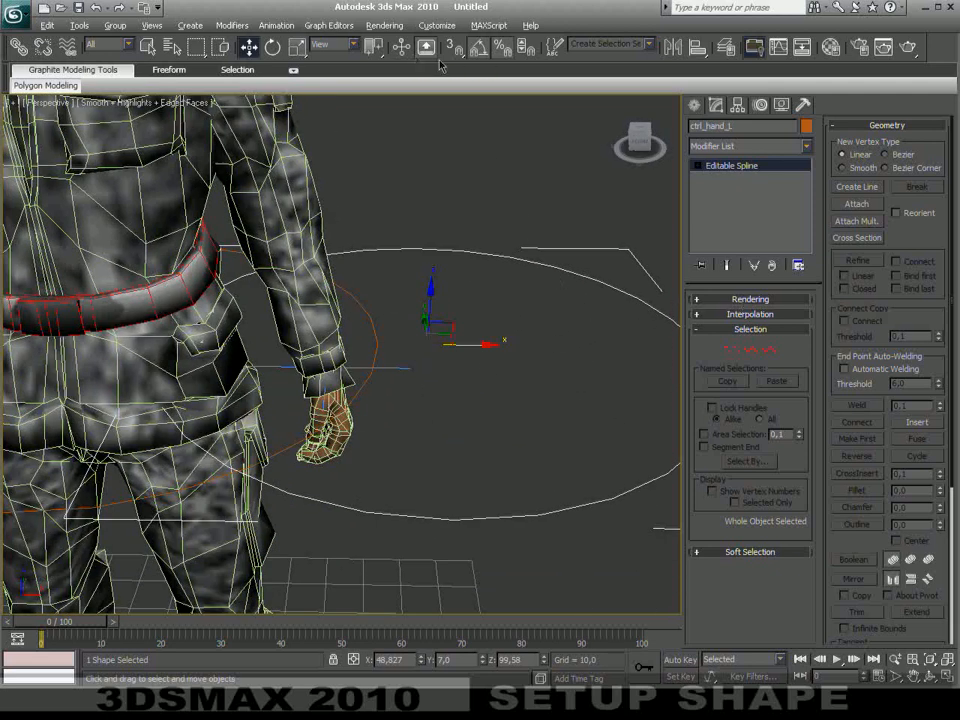
pyautogui.click(297, 46)
pyautogui.moveTo(438, 328); pyautogui.dragTo(421, 601)
# Align ctrl_hand_L to the left wrist's IK goal, matching pivot points in X, Y and Z
pyautogui.hotkey('alt', 'a')
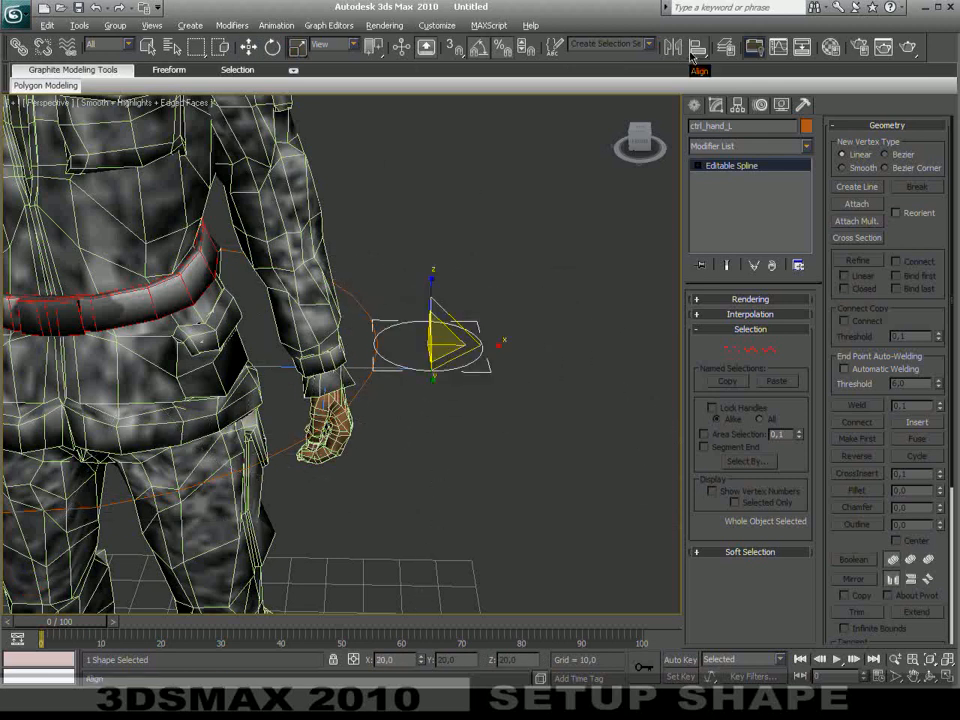
pyautogui.click(268, 367)
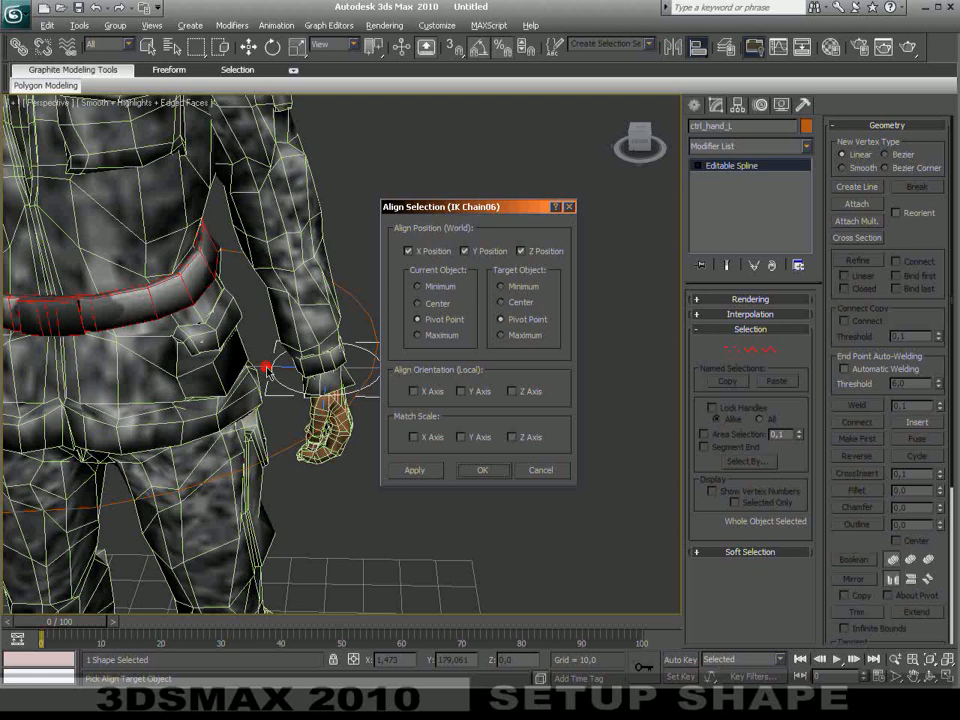
pyautogui.click(488, 474)
# Copy ctrl_hand_L across to the soldier's right hand and name the copy ctrl_hand_R
pyautogui.moveTo(360, 404)
pyautogui.mouseDown(button='middle')
pyautogui.moveTo(484, 404)
pyautogui.moveTo(627, 352)
pyautogui.mouseUp(button='middle')
pyautogui.keyDown('shift'); pyautogui.moveTo(626, 352); pyautogui.dragTo(160, 350); pyautogui.keyUp('shift')
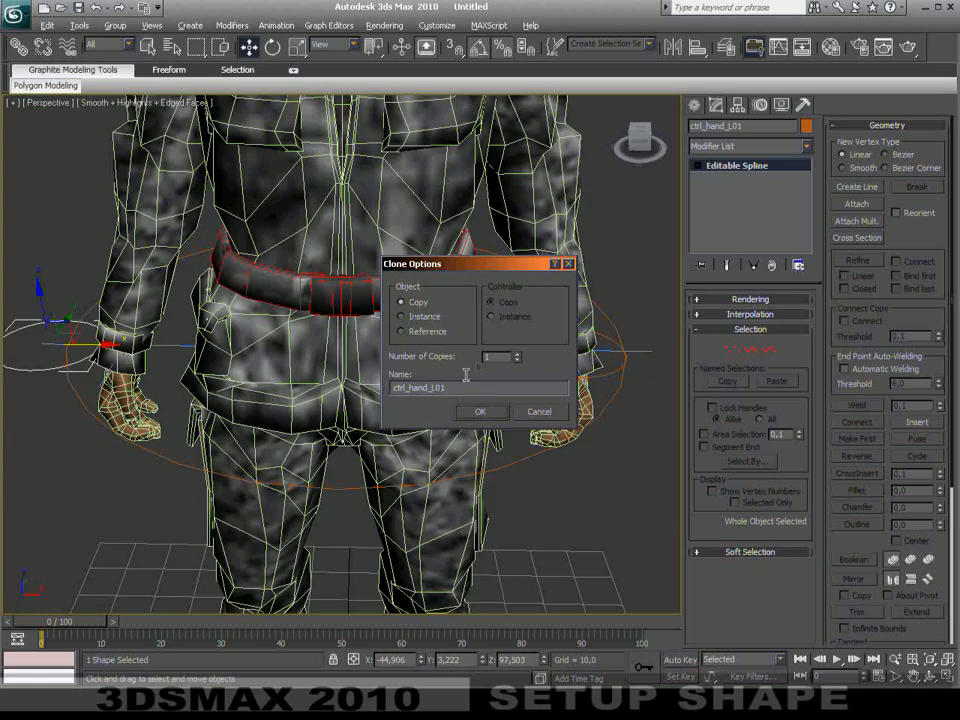
pyautogui.click(478, 411)
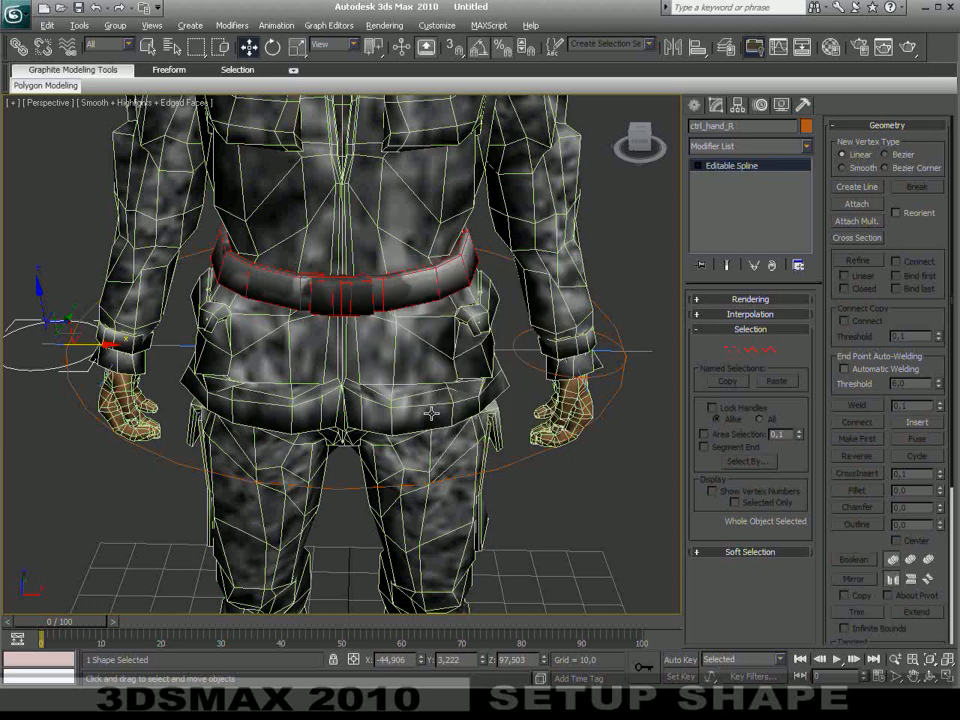
# Align ctrl_hand_R to the right wrist's IK goal, matching pivot points in X, Y and Z
pyautogui.click(698, 47)
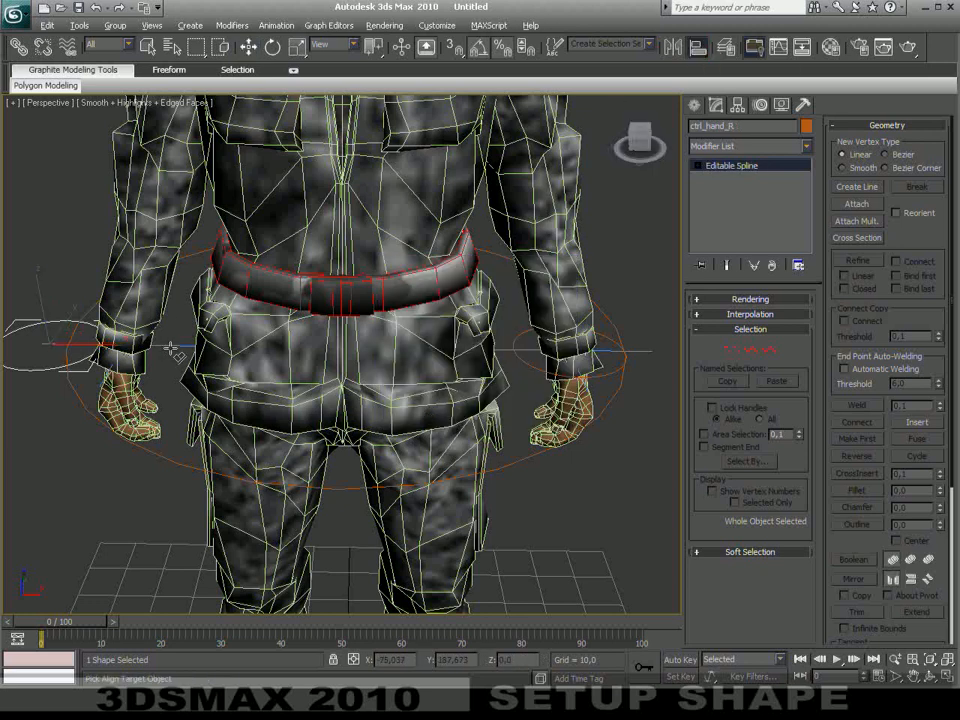
pyautogui.click(172, 349)
pyautogui.click(480, 471)
pyautogui.scroll(-5, 416, 448)
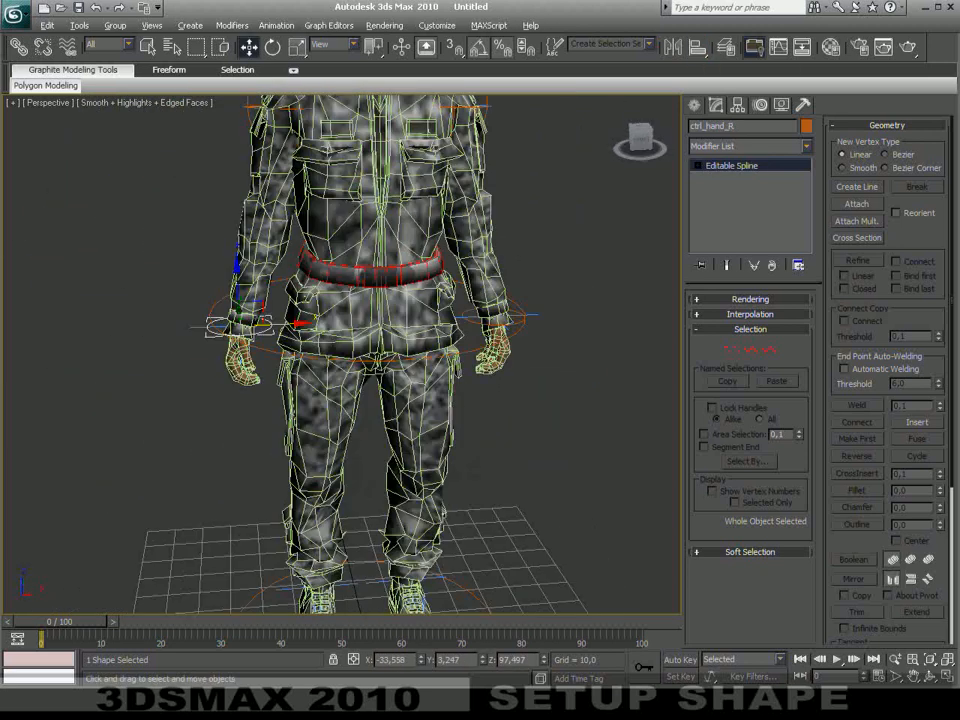
# Copy the ctrl_global circle on the ground toward the left foot and name the copy ctrl_Foot_L
pyautogui.keyDown('alt'); pyautogui.moveTo(416, 500); pyautogui.dragTo(401, 420, button='middle'); pyautogui.keyUp('alt')
pyautogui.scroll(2, 430, 325)
pyautogui.scroll(1, 448, 385)
pyautogui.scroll(-1, 430, 403)
pyautogui.click(541, 394)
pyautogui.keyDown('alt'); pyautogui.moveTo(345, 380); pyautogui.dragTo(384, 391, button='middle'); pyautogui.keyUp('alt')
pyautogui.keyDown('shift'); pyautogui.moveTo(387, 409); pyautogui.dragTo(525, 432); pyautogui.keyUp('shift')
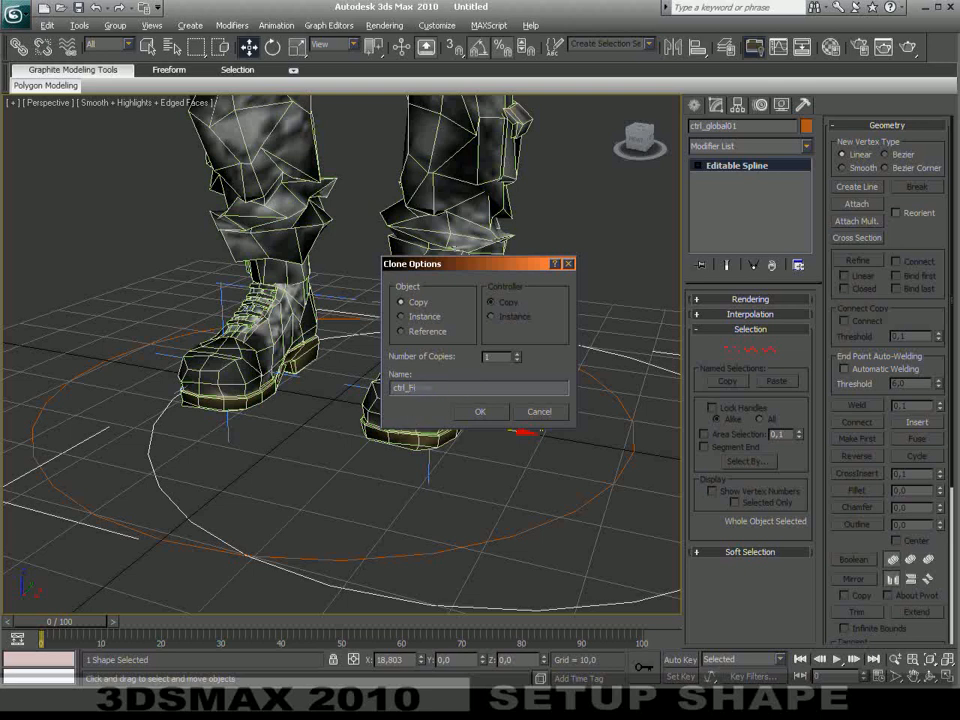
pyautogui.write('Foot_L')
pyautogui.press('Return')
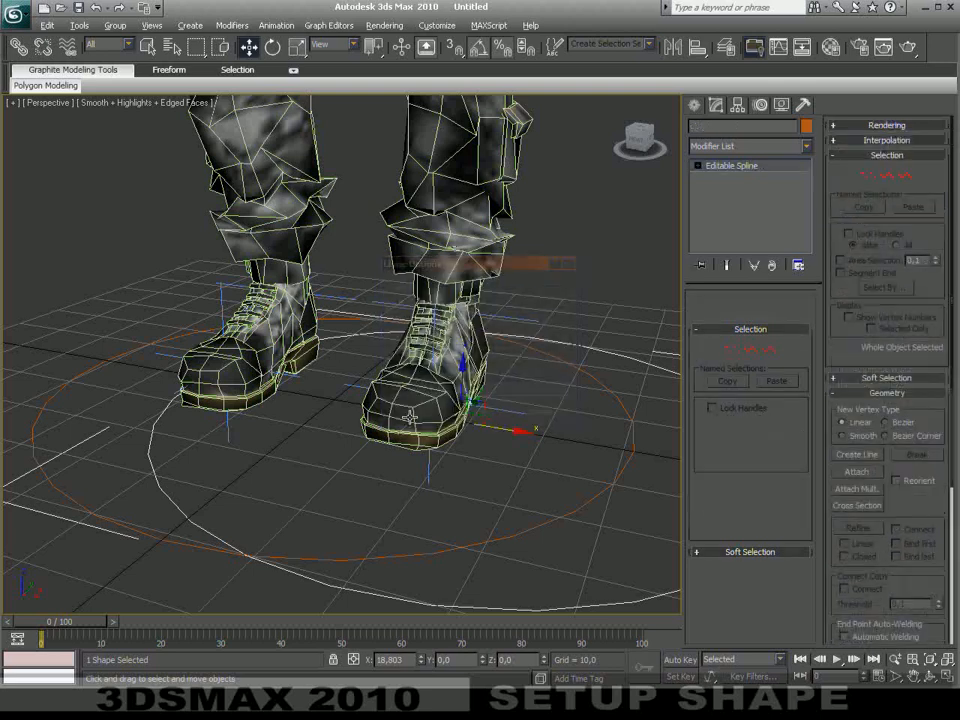
# Scale ctrl_Foot_L uniformly to 40 percent and narrow it along X to suit the left boot
pyautogui.moveTo(504, 379); pyautogui.dragTo(400, 368, button='middle')
pyautogui.click(295, 50)
pyautogui.moveTo(362, 407); pyautogui.dragTo(354, 514)
pyautogui.keyDown('alt'); pyautogui.moveTo(392, 414); pyautogui.dragTo(413, 424, button='middle'); pyautogui.keyUp('alt')
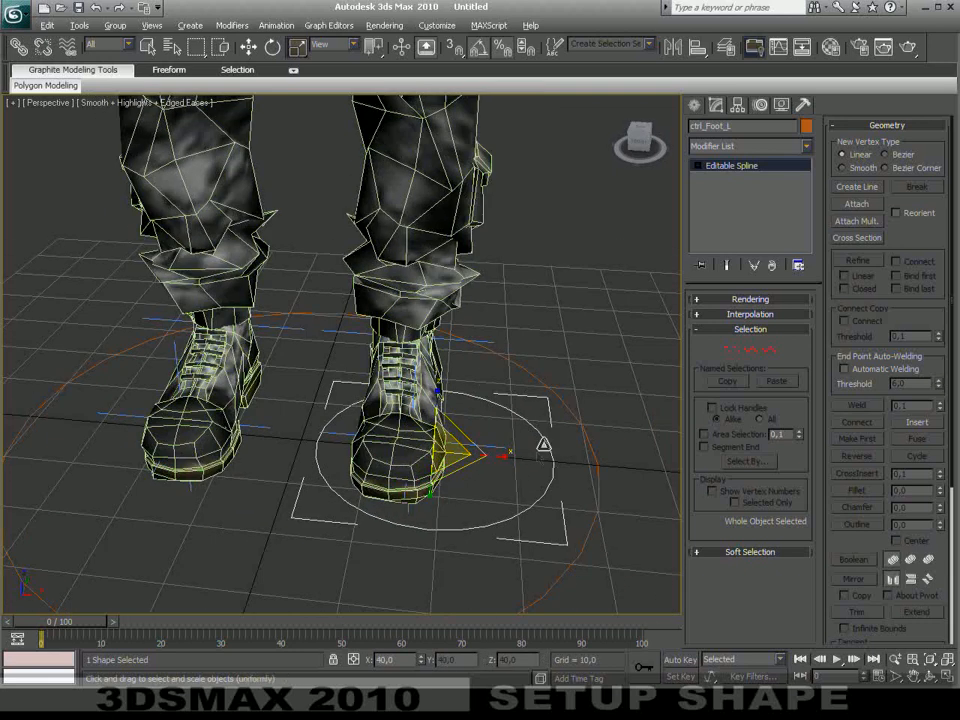
pyautogui.moveTo(506, 454); pyautogui.dragTo(456, 456)
pyautogui.keyDown('alt'); pyautogui.moveTo(456, 456); pyautogui.dragTo(433, 450, button='middle'); pyautogui.keyUp('alt')
# Move ctrl_Foot_L outward and align it to the left ankle's IK goal by pivot points in X and Y only
pyautogui.press('e')
pyautogui.press('w')
pyautogui.moveTo(459, 456); pyautogui.dragTo(492, 459)
pyautogui.keyDown('alt'); pyautogui.moveTo(492, 459); pyautogui.dragTo(300, 415, button='middle'); pyautogui.keyUp('alt')
pyautogui.scroll(4, 255, 335)
pyautogui.moveTo(255, 335); pyautogui.dragTo(420, 425, button='middle')
pyautogui.keyDown('alt'); pyautogui.moveTo(420, 425); pyautogui.dragTo(350, 505, button='middle'); pyautogui.keyUp('alt')
pyautogui.keyDown('alt'); pyautogui.moveTo(350, 505); pyautogui.dragTo(482, 325, button='middle'); pyautogui.keyUp('alt')
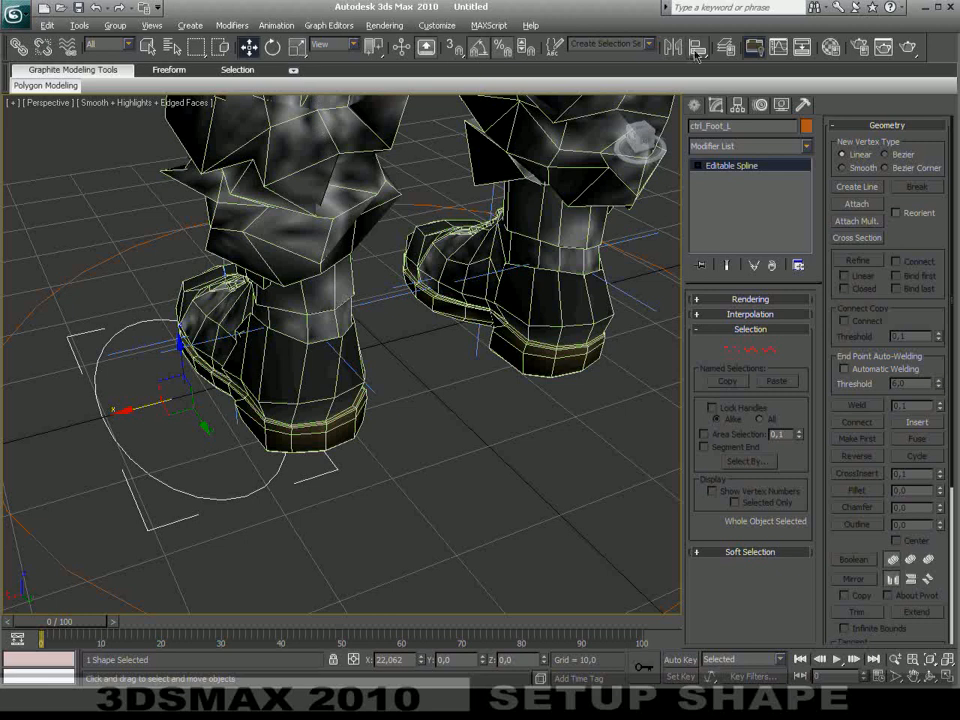
pyautogui.click(696, 47)
pyautogui.click(376, 299)
pyautogui.click(524, 252)
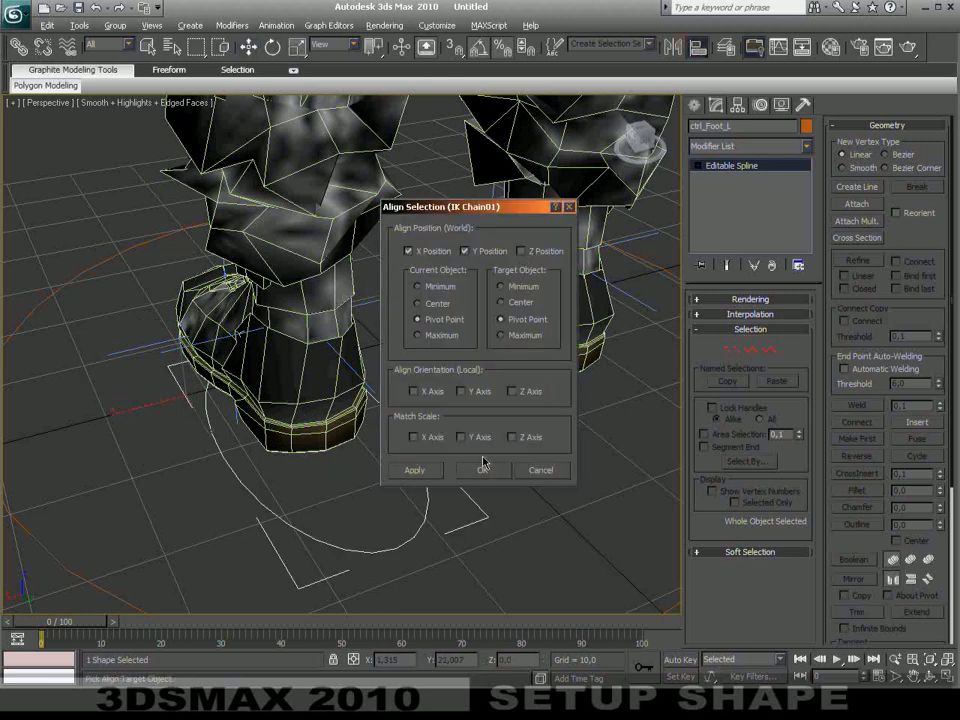
pyautogui.click(526, 250)
pyautogui.click(525, 249)
pyautogui.click(488, 466)
# Copy ctrl_Foot_L sideways toward the right boot and name the copy ctrl_Foot_R
pyautogui.keyDown('alt'); pyautogui.moveTo(381, 497); pyautogui.dragTo(325, 482, button='middle'); pyautogui.keyUp('alt')
pyautogui.scroll(-3, 569, 447)
pyautogui.moveTo(360, 448); pyautogui.dragTo(291, 456)
pyautogui.keyDown('alt'); pyautogui.moveTo(289, 456); pyautogui.dragTo(432, 436, button='middle'); pyautogui.keyUp('alt')
pyautogui.moveTo(556, 444); pyautogui.dragTo(360, 375)
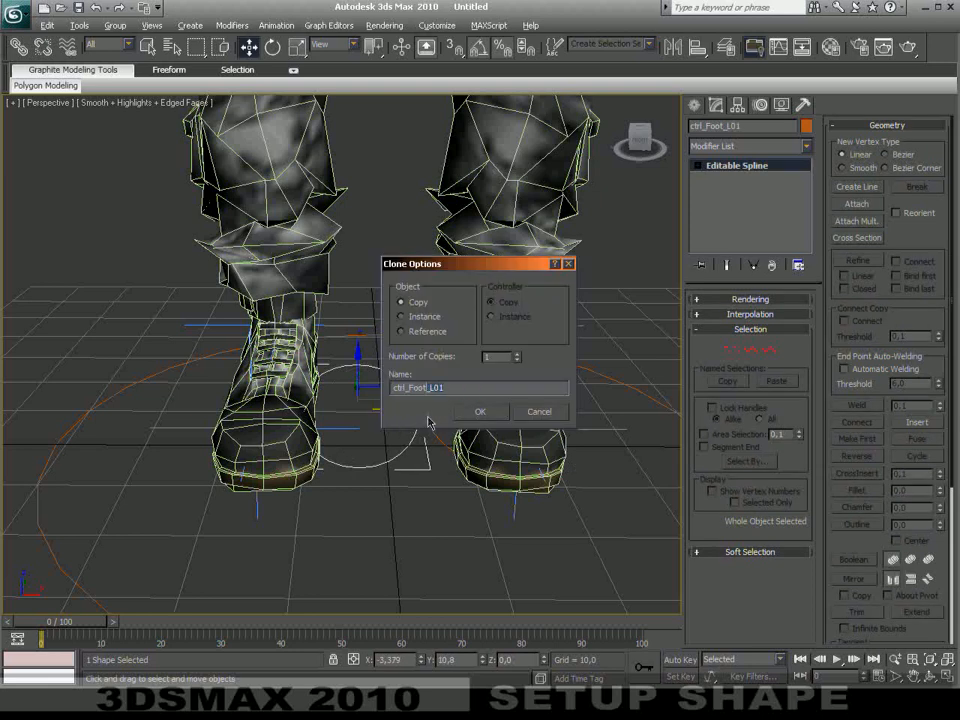
pyautogui.write('R')
pyautogui.press('Return')
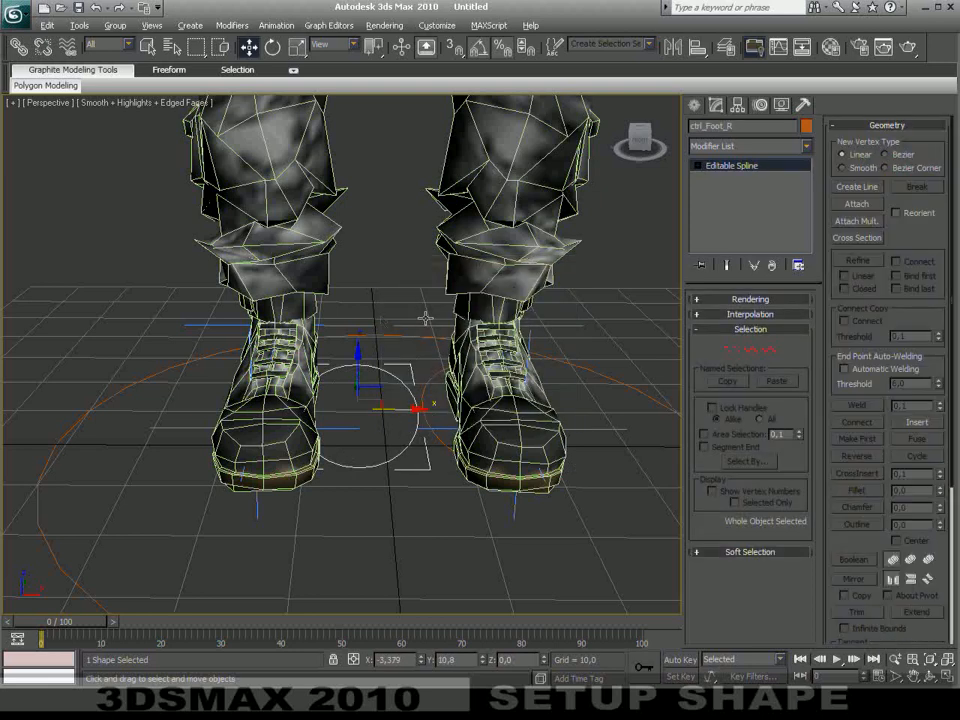
# Align ctrl_Foot_R to the right ankle's IK goal, matching pivot points in X and Y only
pyautogui.click(697, 47)
pyautogui.click(258, 242)
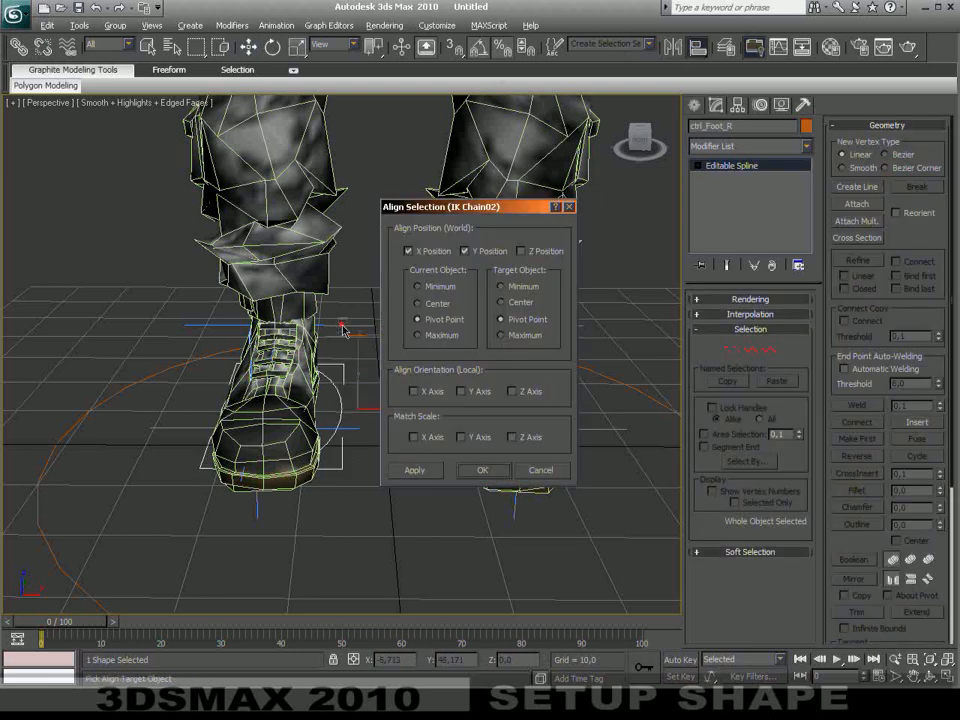
pyautogui.click(487, 467)
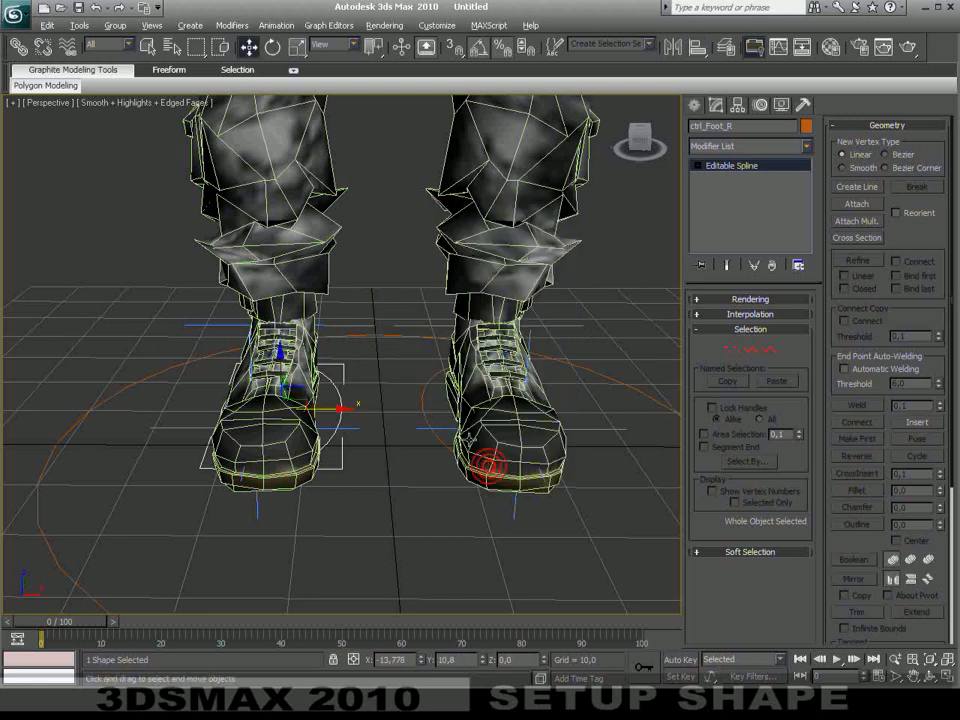
# Select both foot controls and move them forward along Y so they surround the boots
pyautogui.keyDown('ctrl'); pyautogui.click(425, 390); pyautogui.keyUp('ctrl')
pyautogui.keyDown('alt'); pyautogui.moveTo(439, 408); pyautogui.dragTo(341, 409, button='middle'); pyautogui.keyUp('alt')
pyautogui.moveTo(341, 409); pyautogui.dragTo(274, 410)
# Copy both foot controls forward to the toes and scale the copies to 30 percent along Y
pyautogui.moveTo(272, 410)
pyautogui.keyDown('alt'); pyautogui.mouseDown(button='middle')
pyautogui.moveTo(420, 432)
pyautogui.moveTo(375, 430)
pyautogui.moveTo(405, 390)
pyautogui.moveTo(415, 345)
pyautogui.mouseUp(button='middle'); pyautogui.keyUp('alt')
pyautogui.keyDown('shift'); pyautogui.moveTo(415, 345); pyautogui.dragTo(310, 362); pyautogui.keyUp('shift')
pyautogui.click(482, 412)
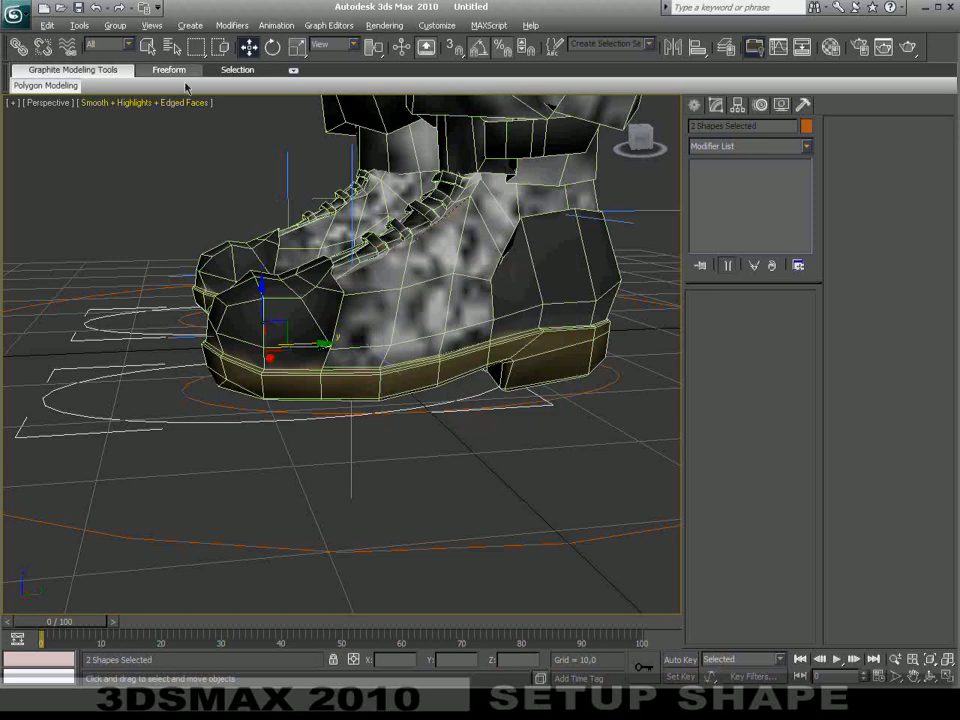
pyautogui.click(297, 47)
pyautogui.moveTo(262, 345); pyautogui.dragTo(302, 360)
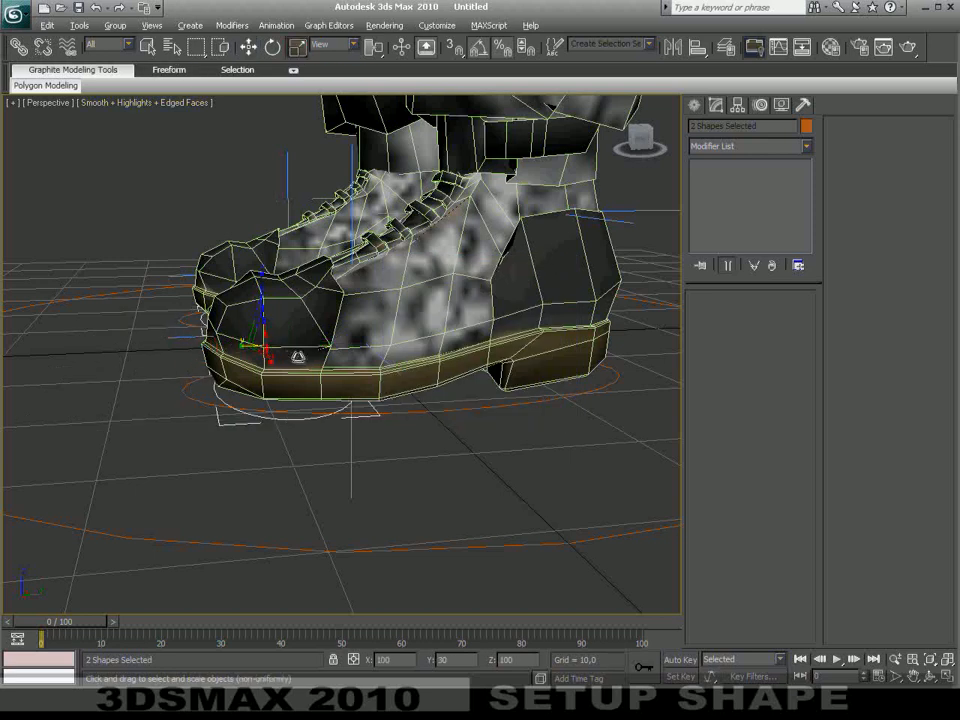
# Raise both toe controls above the boot tips and scale them non-uniformly into ellipses running across the toes
pyautogui.press('w')
pyautogui.keyDown('alt'); pyautogui.moveTo(257, 337); pyautogui.dragTo(290, 306, button='middle'); pyautogui.keyUp('alt')
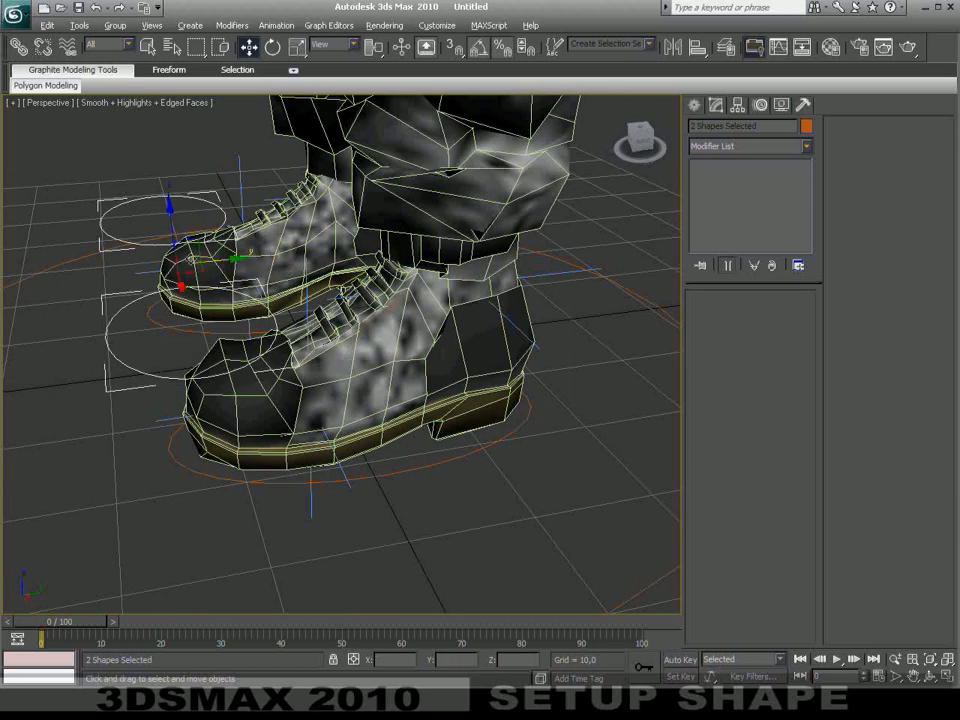
pyautogui.keyDown('alt'); pyautogui.moveTo(232, 322); pyautogui.dragTo(222, 326, button='middle'); pyautogui.keyUp('alt')
pyautogui.keyDown('alt'); pyautogui.moveTo(405, 297); pyautogui.dragTo(352, 303, button='middle'); pyautogui.keyUp('alt')
pyautogui.keyDown('alt'); pyautogui.moveTo(352, 303); pyautogui.dragTo(448, 342, button='middle'); pyautogui.keyUp('alt')
pyautogui.click(474, 315)
pyautogui.click(448, 274)
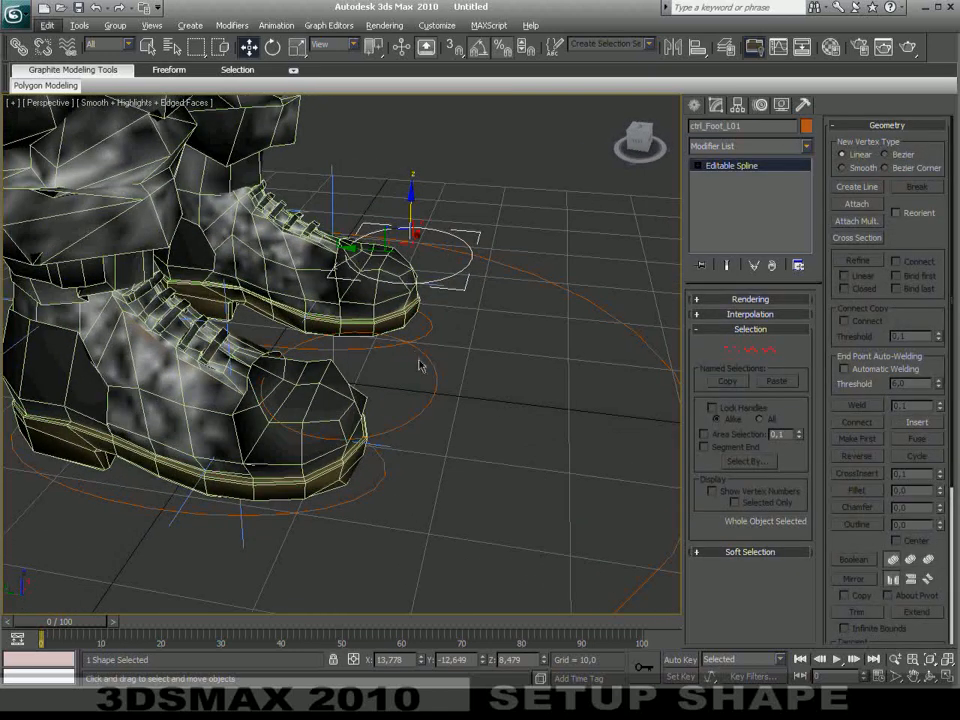
pyautogui.keyDown('ctrl'); pyautogui.click(433, 344); pyautogui.keyUp('ctrl')
pyautogui.click(297, 47)
pyautogui.moveTo(373, 47)
pyautogui.mouseDown()
pyautogui.moveTo(388, 105)
pyautogui.moveTo(377, 72)
pyautogui.mouseUp()
pyautogui.keyDown('alt'); pyautogui.moveTo(425, 215); pyautogui.dragTo(349, 251, button='middle'); pyautogui.keyUp('alt')
pyautogui.moveTo(402, 294); pyautogui.dragTo(373, 299)
pyautogui.keyDown('alt'); pyautogui.moveTo(388, 304); pyautogui.dragTo(420, 338, button='middle'); pyautogui.keyUp('alt')
# Align the left toe control ctrl_Foot_L01 to the left toe's IK goal, matching pivot points in X, Y and Z
pyautogui.rightClick(539, 222)
pyautogui.click(551, 230)
pyautogui.click(560, 209)
pyautogui.click(527, 246)
pyautogui.click(697, 46)
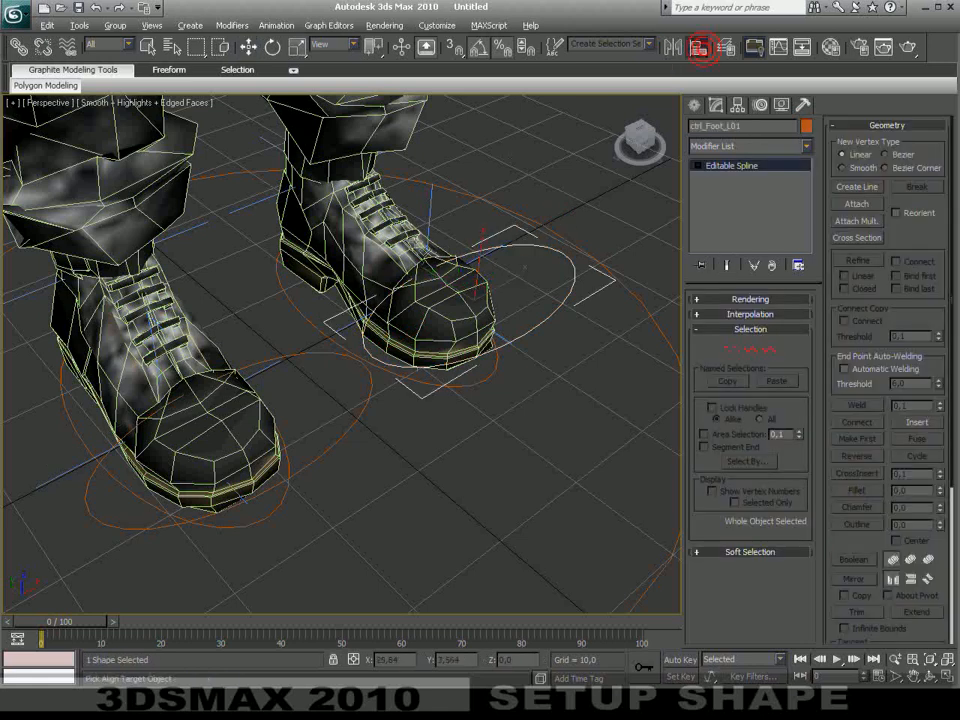
pyautogui.click(487, 258)
pyautogui.click(527, 251)
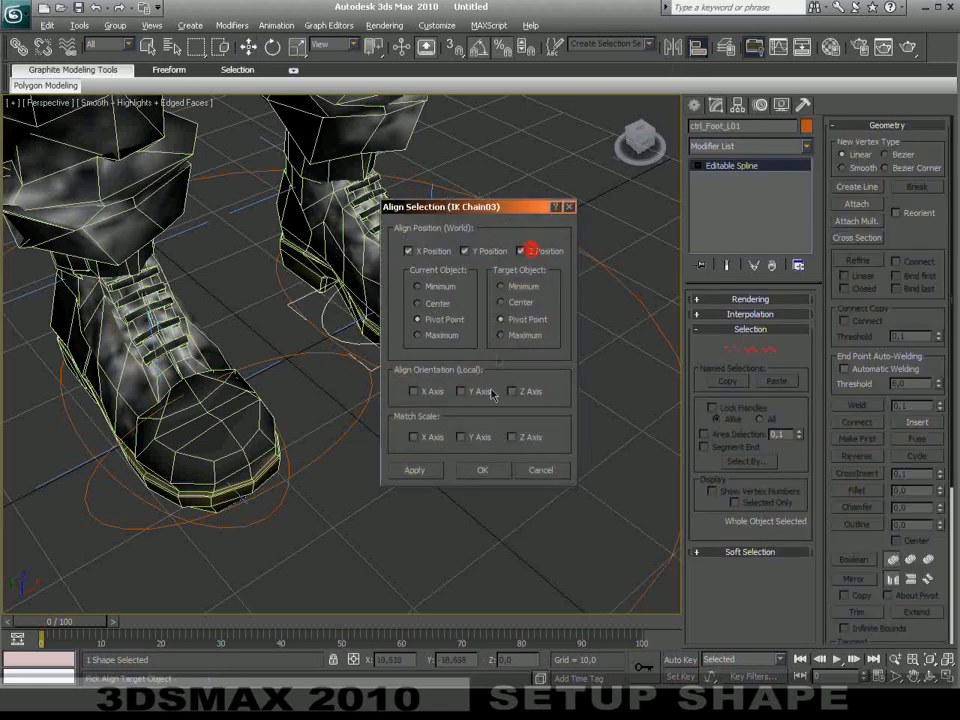
pyautogui.click(482, 467)
# Align the right toe control ctrl_Foot_R01 to the right toe's IK goal, matching pivot points in X, Y and Z
pyautogui.click(350, 430)
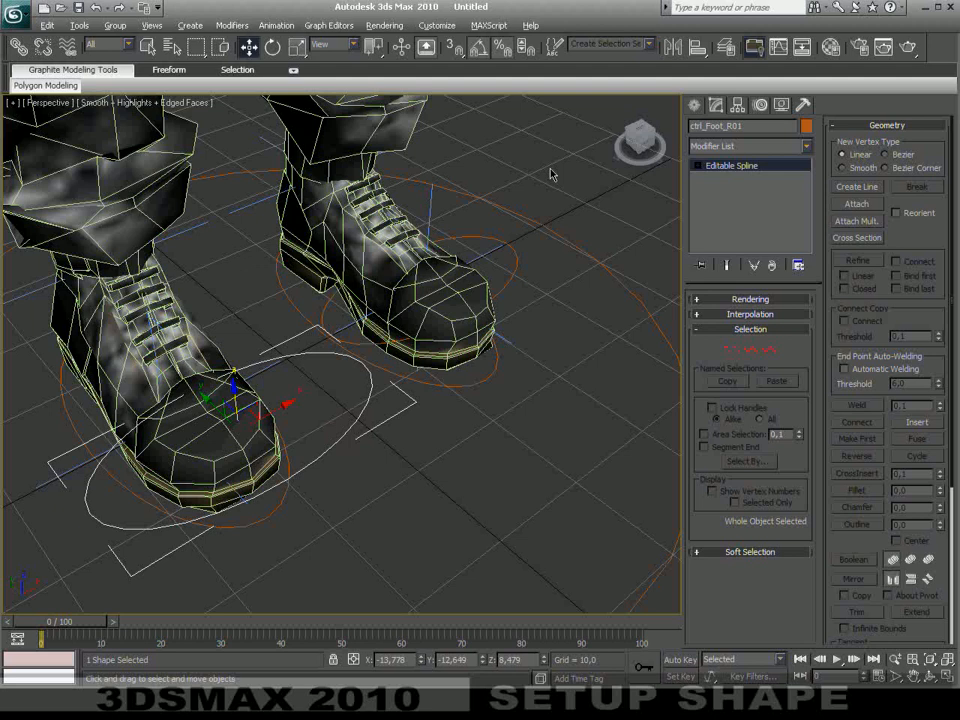
pyautogui.click(692, 47)
pyautogui.click(272, 370)
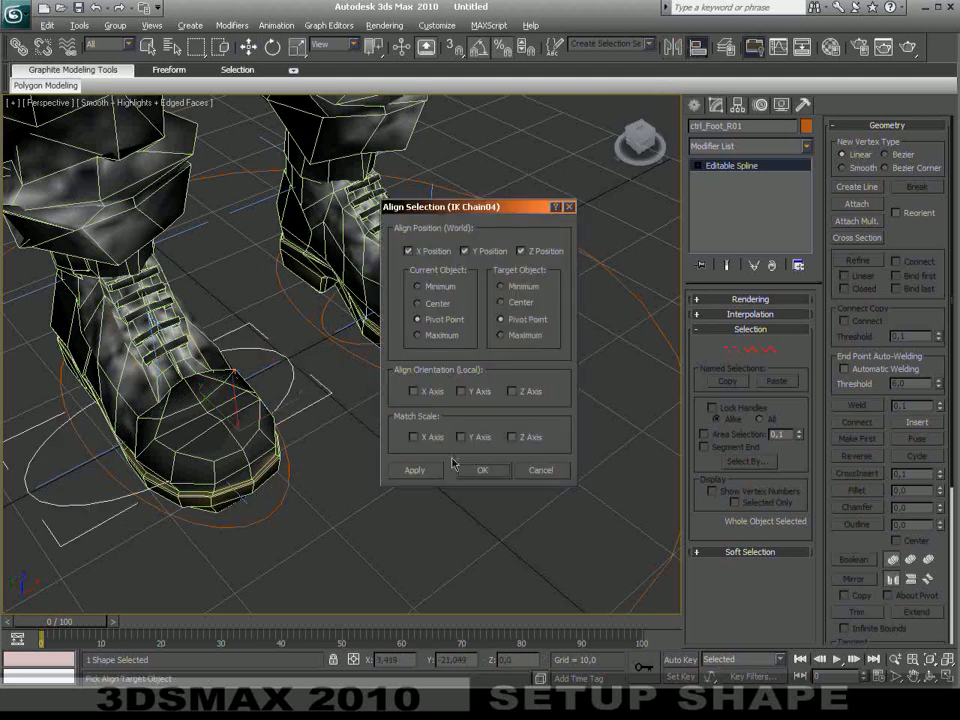
pyautogui.click(480, 470)
# Select the soldier's left foot, toe, hand and shoulder controls and set their object color to light green
pyautogui.keyDown('alt'); pyautogui.moveTo(455, 461); pyautogui.dragTo(412, 488, button='middle'); pyautogui.keyUp('alt')
pyautogui.scroll(-4, 540, 411)
pyautogui.rightClick(577, 342)
pyautogui.click(586, 352)
pyautogui.moveTo(481, 327); pyautogui.dragTo(459, 361)
pyautogui.click(483, 388)
pyautogui.click(454, 357)
pyautogui.keyDown('ctrl'); pyautogui.click(422, 389); pyautogui.keyUp('ctrl')
pyautogui.moveTo(452, 317); pyautogui.dragTo(424, 439, button='middle')
pyautogui.scroll(-3, 424, 439)
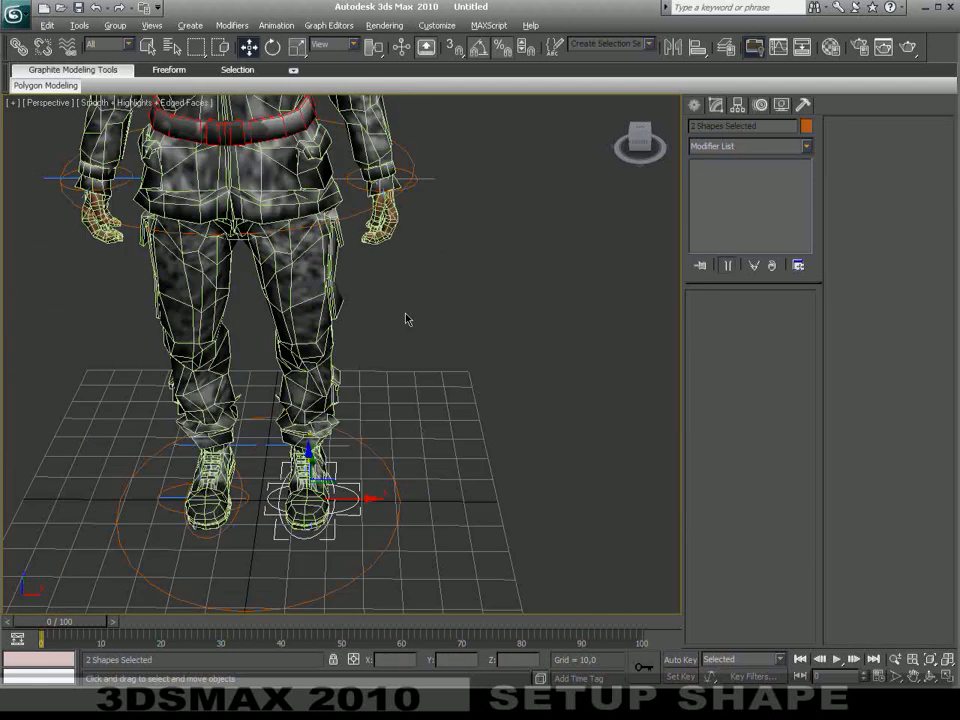
pyautogui.moveTo(424, 222); pyautogui.dragTo(380, 249, button='middle')
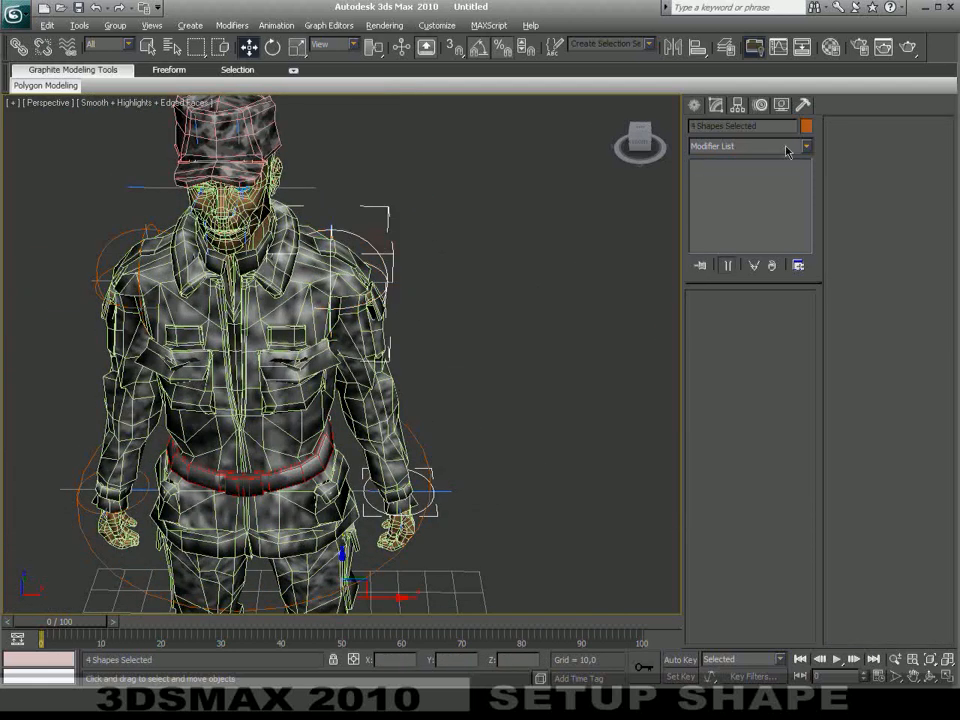
pyautogui.click(806, 126)
pyautogui.click(550, 427)
pyautogui.moveTo(462, 394); pyautogui.dragTo(450, 343, button='middle')
pyautogui.click(546, 268)
# Set the object color of the soldier's Body mesh to light blue
pyautogui.click(382, 323)
pyautogui.click(806, 127)
pyautogui.click(559, 427)
pyautogui.click(553, 350)
# Select the soldier's right shoulder, hand, foot and toe controls and set their object color to red
pyautogui.moveTo(440, 334); pyautogui.dragTo(547, 358, button='middle')
pyautogui.click(255, 206)
pyautogui.click(213, 220)
pyautogui.click(212, 219)
pyautogui.keyDown('ctrl'); pyautogui.click(176, 443); pyautogui.keyUp('ctrl')
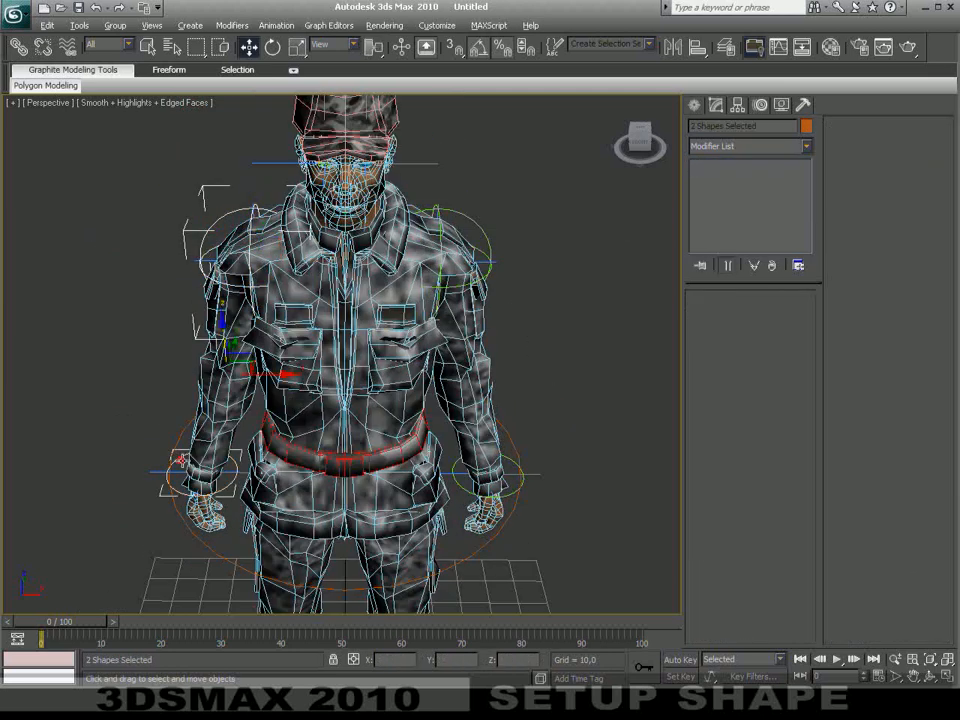
pyautogui.moveTo(294, 514); pyautogui.dragTo(324, 264, button='middle')
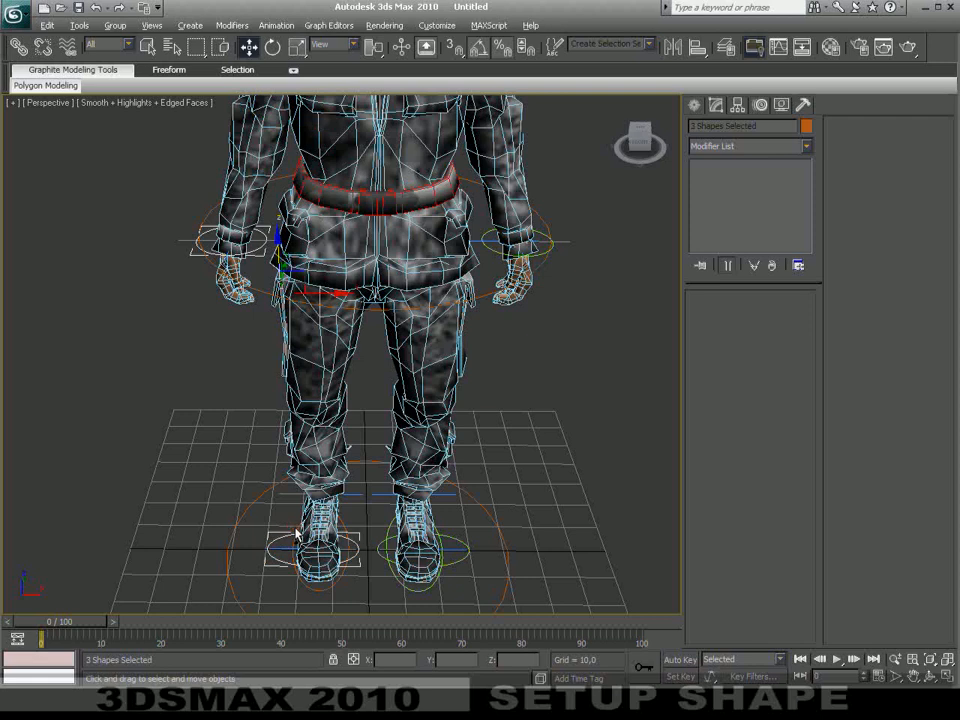
pyautogui.click(806, 125)
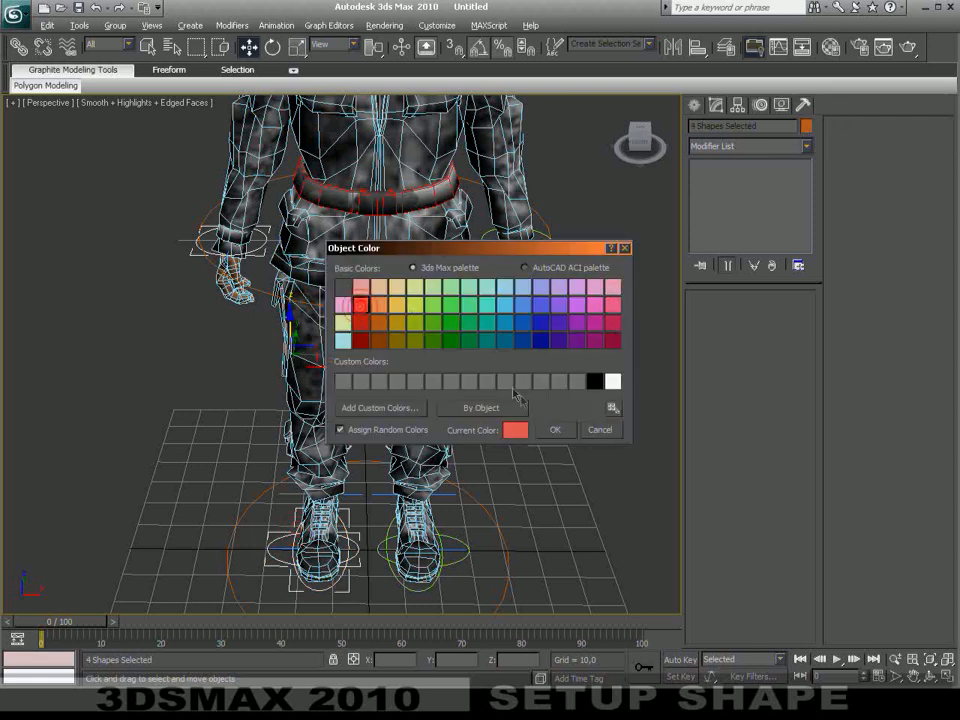
pyautogui.click(555, 428)
pyautogui.click(542, 407)
# Set the object color of the Body.Suit_Army_Belt mesh to dark grey
pyautogui.moveTo(542, 407); pyautogui.dragTo(490, 464, button='middle')
pyautogui.click(400, 313)
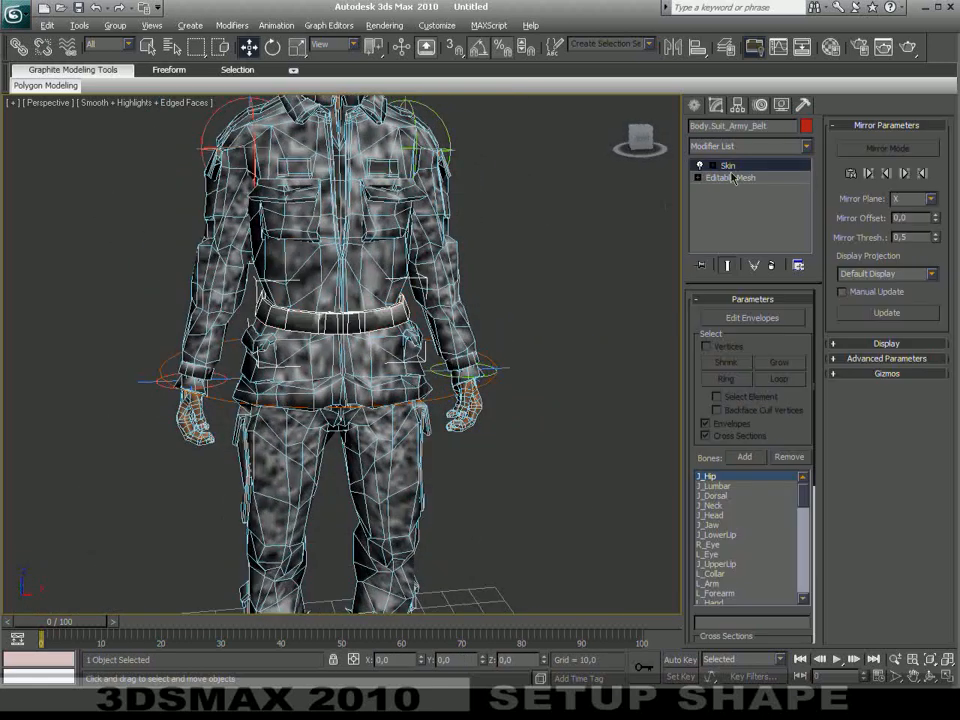
pyautogui.click(806, 125)
pyautogui.click(553, 429)
pyautogui.click(573, 279)
# Set the object color of the soldier's Body mesh to dark grey
pyautogui.moveTo(567, 279); pyautogui.dragTo(535, 367, button='middle')
pyautogui.click(342, 320)
pyautogui.click(806, 125)
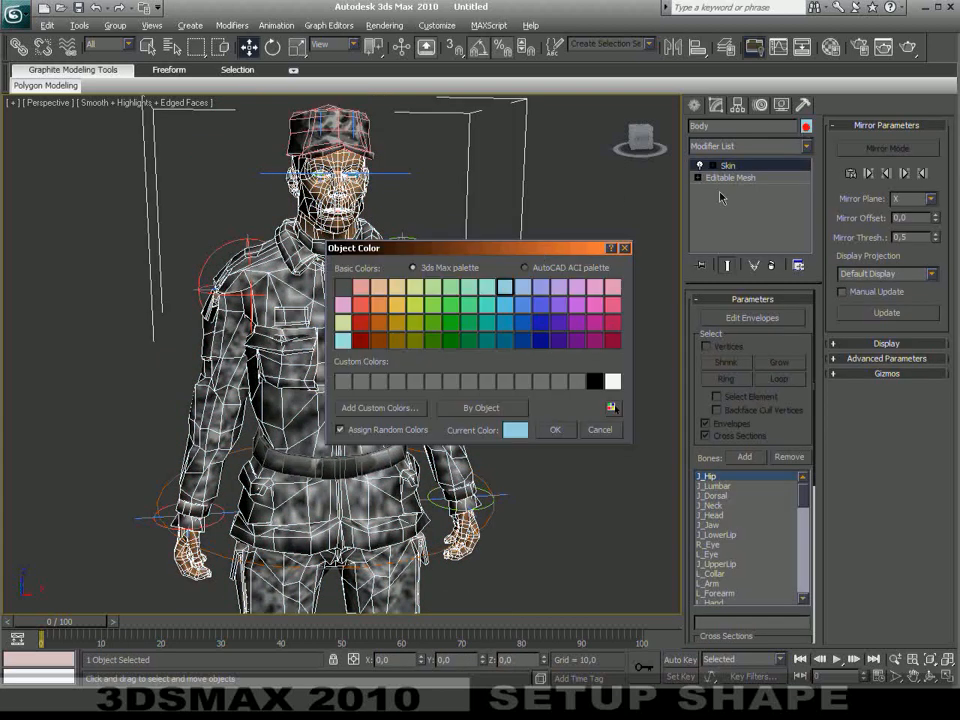
pyautogui.click(555, 431)
pyautogui.click(543, 314)
# Copy the left hand control up to head height beside the head and name the copy ctrl_Lookat
pyautogui.moveTo(541, 305); pyautogui.dragTo(533, 366, button='middle')
pyautogui.scroll(5, 533, 366)
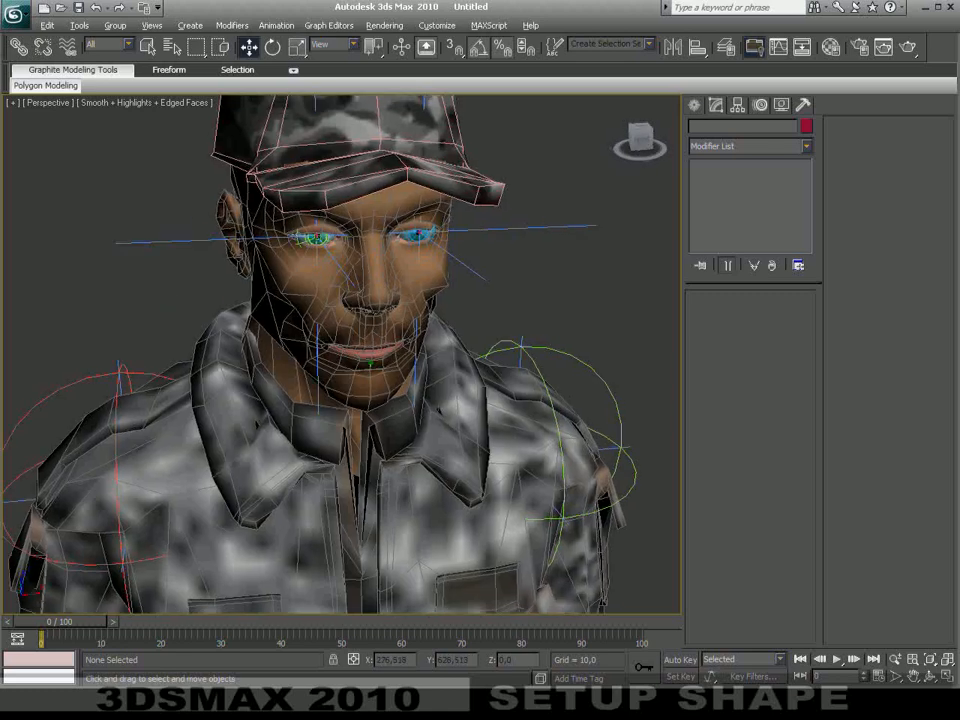
pyautogui.moveTo(504, 292); pyautogui.dragTo(487, 300, button='middle')
pyautogui.scroll(-5, 487, 301)
pyautogui.keyDown('alt'); pyautogui.moveTo(486, 392); pyautogui.dragTo(478, 368, button='middle'); pyautogui.keyUp('alt')
pyautogui.scroll(-3, 480, 376)
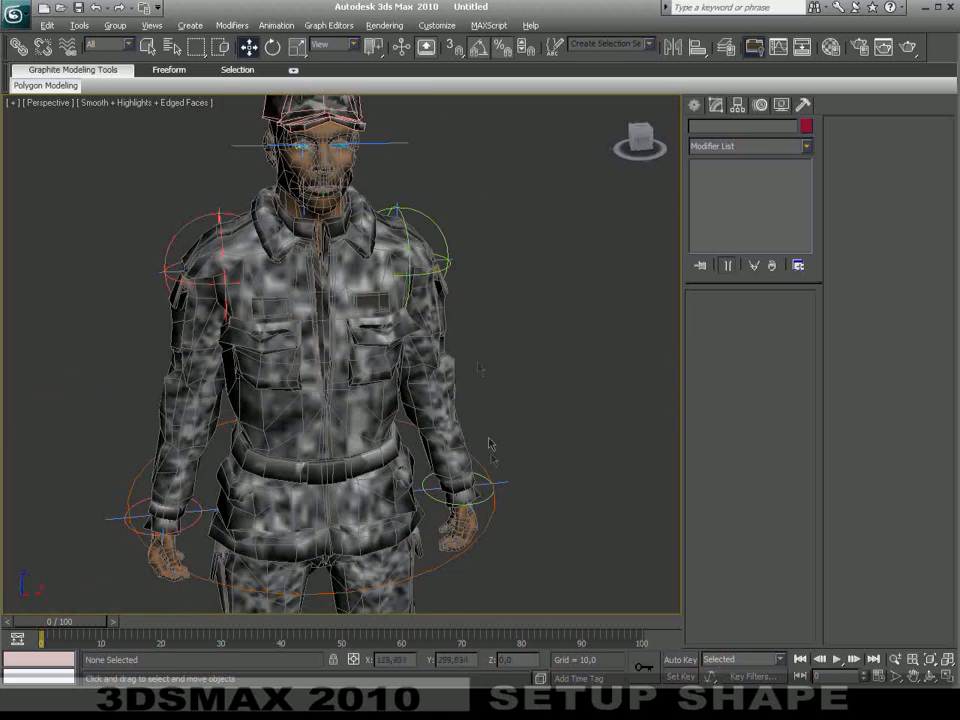
pyautogui.click(487, 499)
pyautogui.moveTo(487, 499)
pyautogui.keyDown('shift'); pyautogui.mouseDown()
pyautogui.moveTo(450, 160)
pyautogui.moveTo(478, 148)
pyautogui.mouseUp(); pyautogui.keyUp('shift')
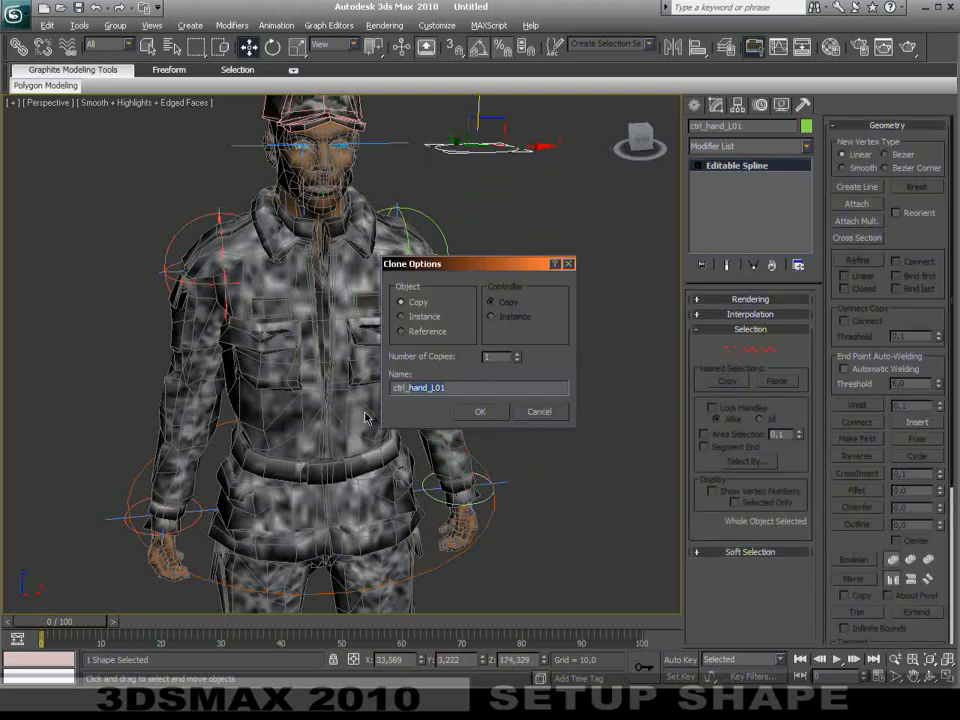
pyautogui.write('ctrl_Lookat')
pyautogui.press('Return')
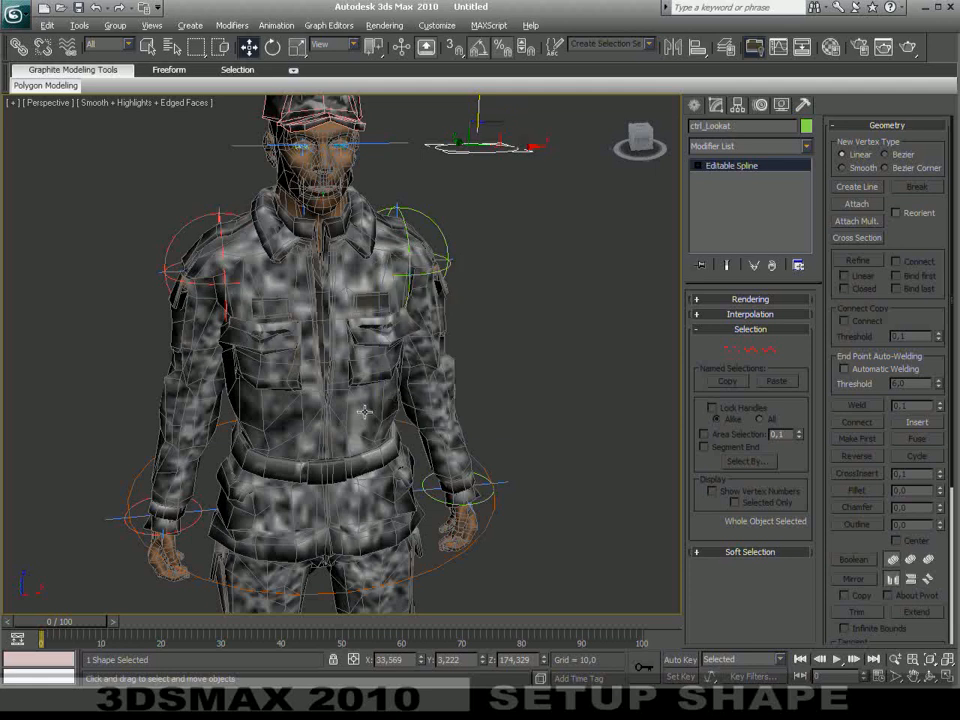
# Rotate ctrl_Lookat 90 degrees around X so the ring stands upright
pyautogui.scroll(6, 390, 313)
pyautogui.rightClick(511, 308)
pyautogui.click(527, 315)
pyautogui.rightClick(546, 303)
pyautogui.click(565, 332)
pyautogui.moveTo(568, 329); pyautogui.dragTo(570, 334)
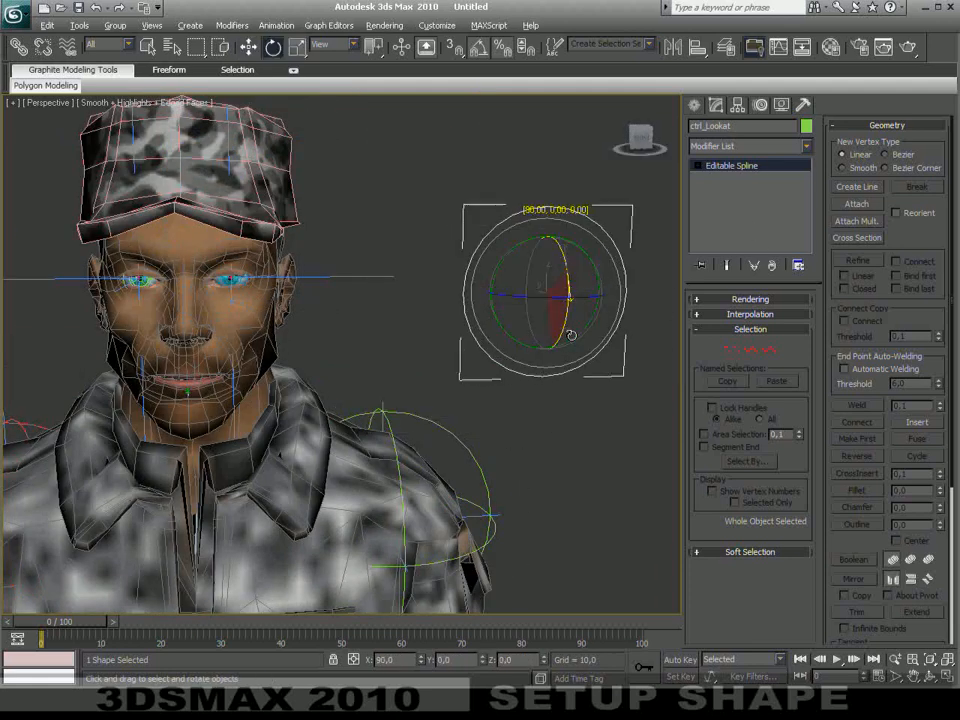
# Center ctrl_Lookat on the face and place it in front of the head, at about X -1.03, Y -25.45
pyautogui.rightClick(569, 317)
pyautogui.click(587, 329)
pyautogui.keyDown('alt'); pyautogui.moveTo(587, 328); pyautogui.dragTo(606, 228, button='middle'); pyautogui.keyUp('alt')
pyautogui.moveTo(641, 226); pyautogui.dragTo(268, 228)
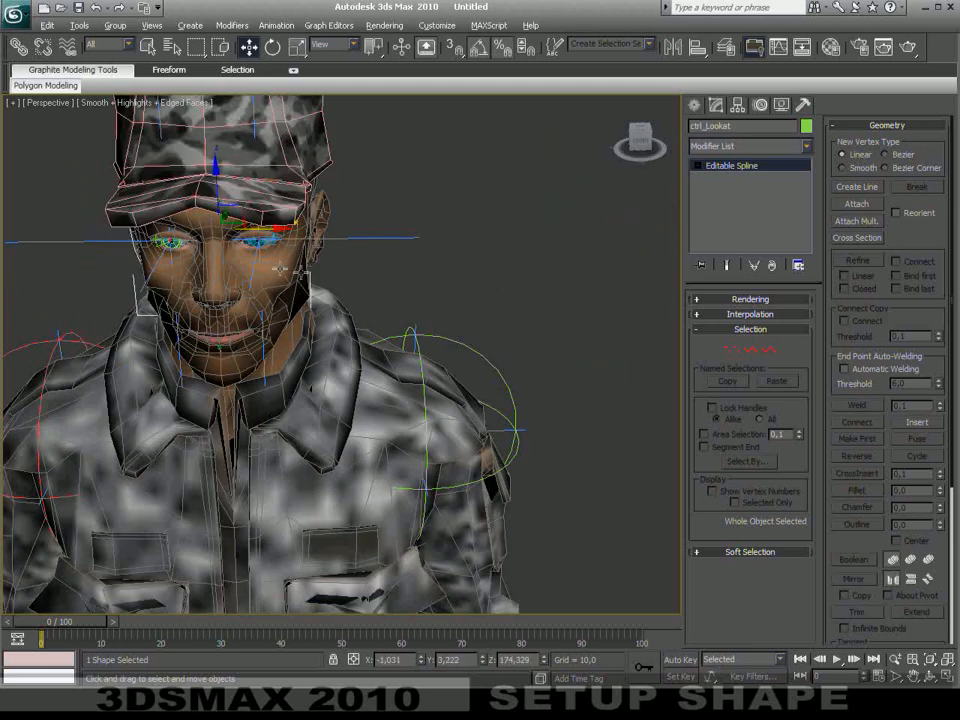
pyautogui.keyDown('alt'); pyautogui.moveTo(350, 283); pyautogui.dragTo(270, 293, button='middle'); pyautogui.keyUp('alt')
pyautogui.moveTo(119, 285); pyautogui.dragTo(8, 388)
pyautogui.keyDown('alt'); pyautogui.moveTo(160, 430); pyautogui.dragTo(90, 460, button='middle'); pyautogui.keyUp('alt')
pyautogui.moveTo(90, 460); pyautogui.dragTo(490, 565, button='middle')
pyautogui.moveTo(377, 414); pyautogui.dragTo(290, 440)
pyautogui.keyDown('alt'); pyautogui.moveTo(270, 440); pyautogui.dragTo(235, 490, button='middle'); pyautogui.keyUp('alt')
pyautogui.moveTo(235, 490); pyautogui.dragTo(262, 502, button='middle')
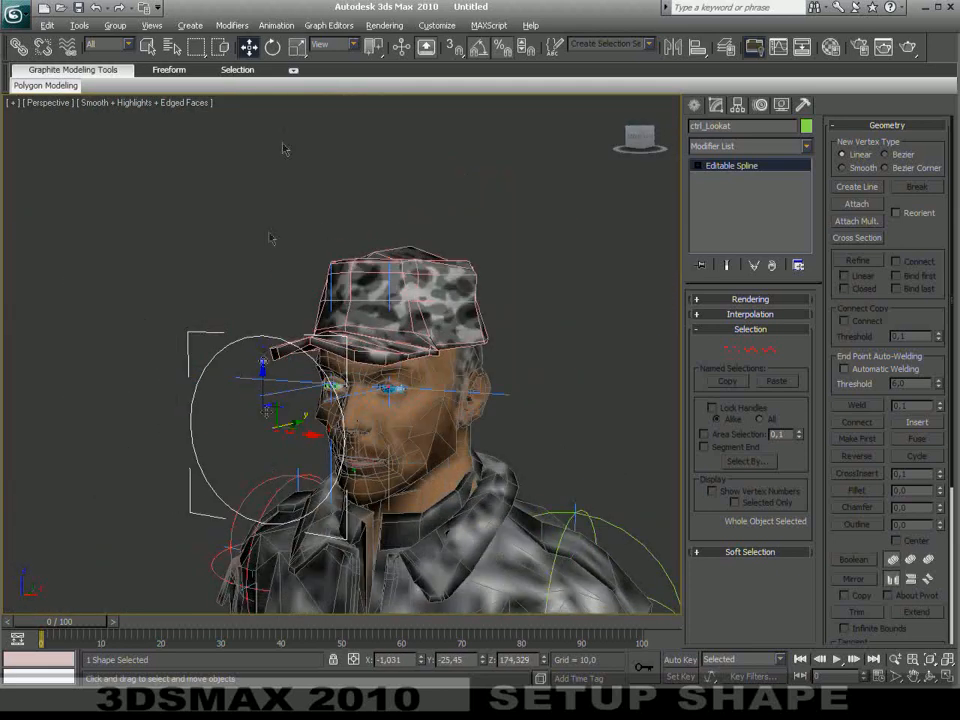
# Flatten ctrl_Lookat vertically into a wide ellipse and raise it to eye level, about Z 177.73
pyautogui.click(296, 48)
pyautogui.moveTo(263, 368); pyautogui.dragTo(259, 462)
pyautogui.rightClick(248, 423)
pyautogui.click(262, 435)
pyautogui.moveTo(264, 388); pyautogui.dragTo(264, 355)
# Copy ctrl_Lookat to X about 2.42 as ctrl_EyeL, and copy that to X about -2.60 as ctrl_EyeR
pyautogui.moveTo(268, 398)
pyautogui.keyDown('alt'); pyautogui.mouseDown(button='middle')
pyautogui.moveTo(336, 411)
pyautogui.moveTo(302, 390)
pyautogui.moveTo(387, 382)
pyautogui.moveTo(420, 370)
pyautogui.moveTo(440, 340)
pyautogui.mouseUp(button='middle'); pyautogui.keyUp('alt')
pyautogui.scroll(3, 336, 411)
pyautogui.keyDown('shift'); pyautogui.moveTo(364, 294); pyautogui.dragTo(395, 294); pyautogui.keyUp('shift')
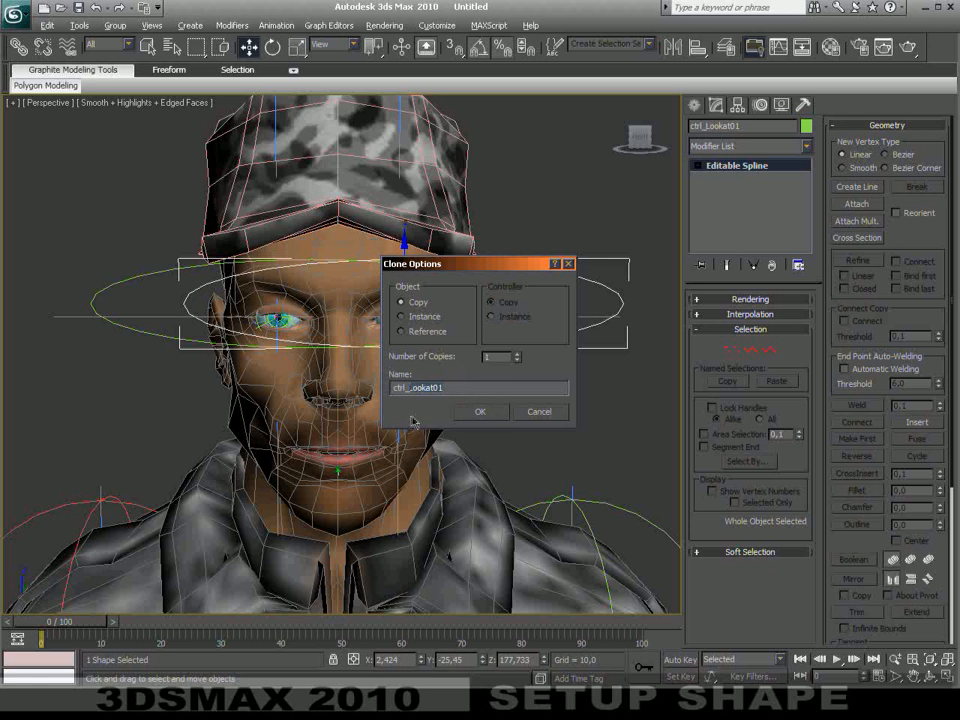
pyautogui.write('ctrl_EyeL')
pyautogui.press('Return')
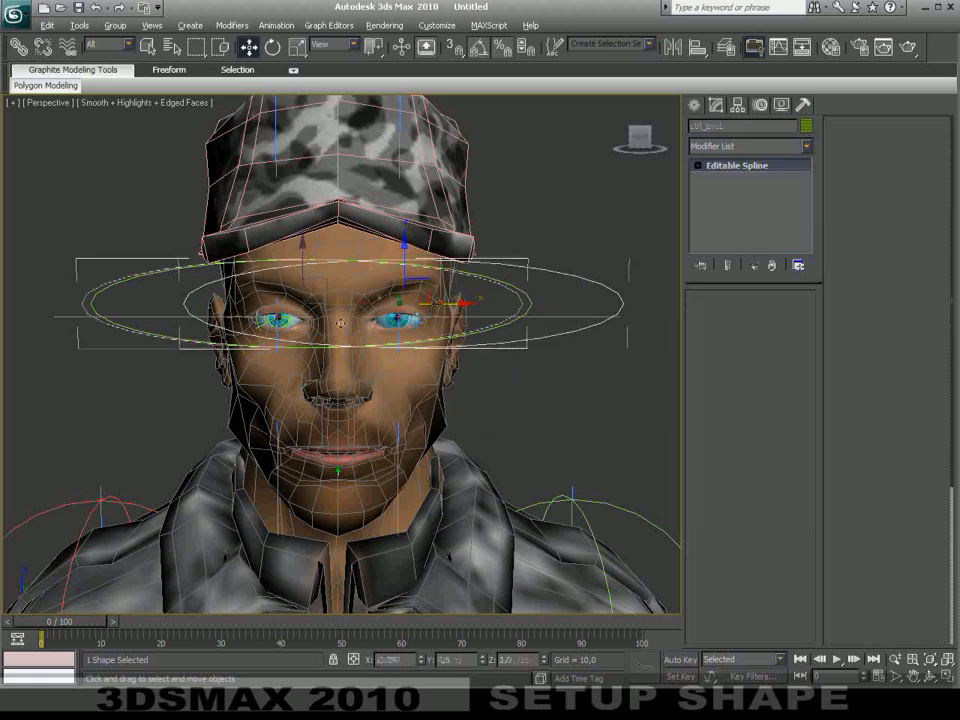
pyautogui.keyDown('shift'); pyautogui.moveTo(477, 333); pyautogui.dragTo(343, 333); pyautogui.keyUp('shift')
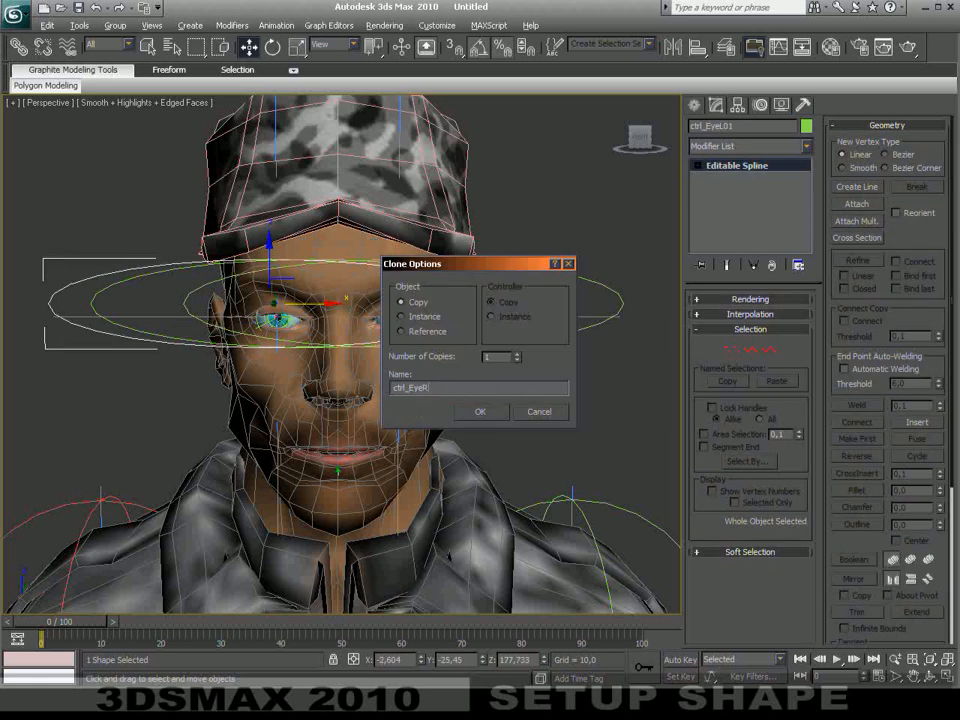
pyautogui.write('R')
pyautogui.press('Return')
# Select both eye controls and scale them narrower horizontally until they form small circles
pyautogui.scroll(3, 474, 365)
pyautogui.scroll(-1, 474, 365)
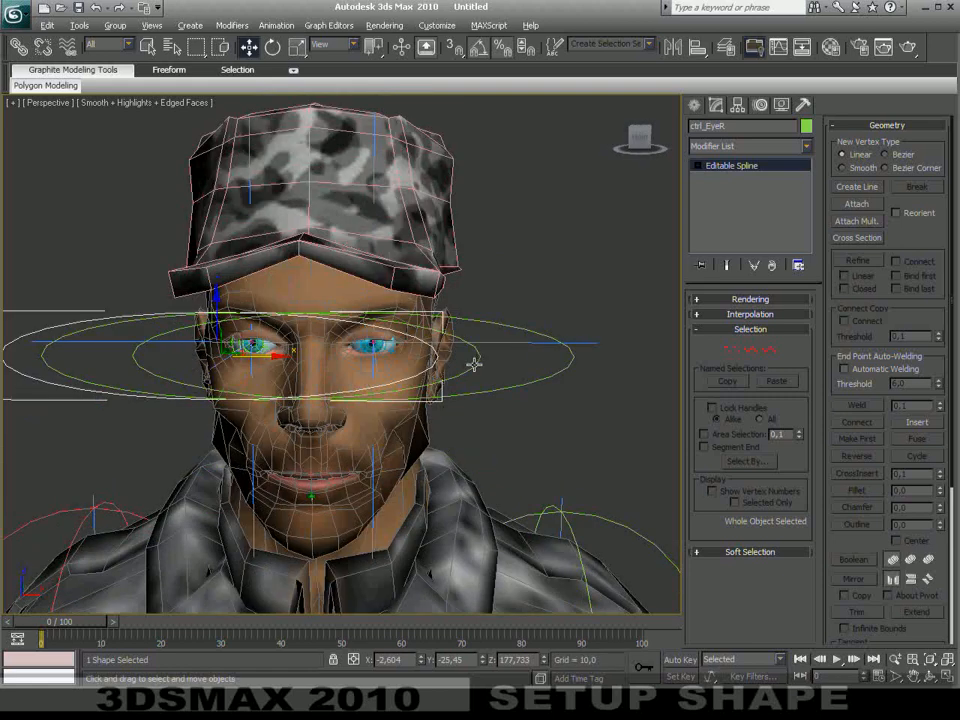
pyautogui.keyDown('ctrl'); pyautogui.click(569, 356); pyautogui.keyUp('ctrl')
pyautogui.click(299, 48)
pyautogui.moveTo(288, 356); pyautogui.dragTo(73, 361)
pyautogui.keyDown('alt'); pyautogui.moveTo(292, 402); pyautogui.dragTo(284, 399, button='middle'); pyautogui.keyUp('alt')
pyautogui.scroll(2, 284, 399)
pyautogui.rightClick(476, 349)
pyautogui.click(492, 360)
pyautogui.keyDown('alt'); pyautogui.moveTo(496, 352); pyautogui.dragTo(540, 352, button='middle'); pyautogui.keyUp('alt')
pyautogui.click(551, 390)
# Align the position of ctrl_EyeL to the left eye's IK Chain09
pyautogui.click(515, 391)
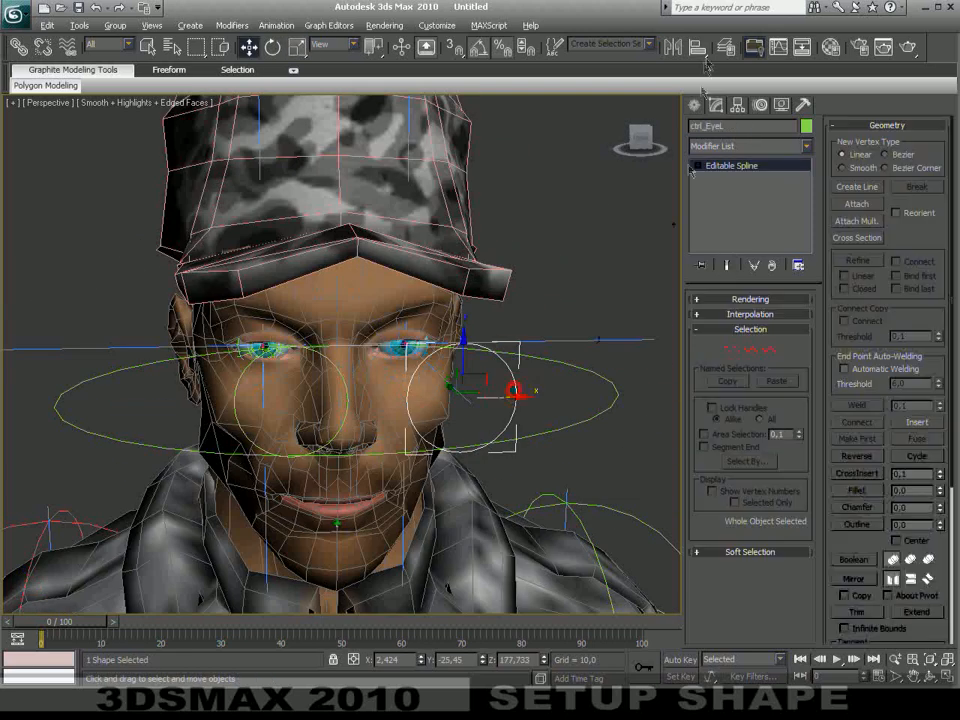
pyautogui.click(703, 60)
pyautogui.click(438, 258)
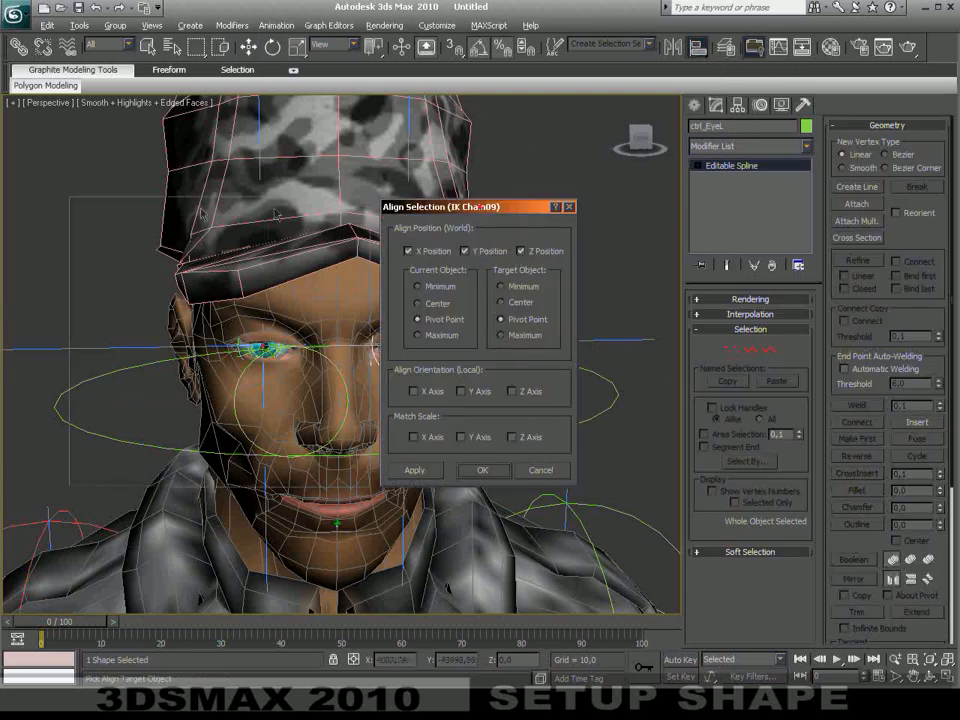
pyautogui.moveTo(470, 206); pyautogui.dragTo(156, 204)
pyautogui.click(208, 248)
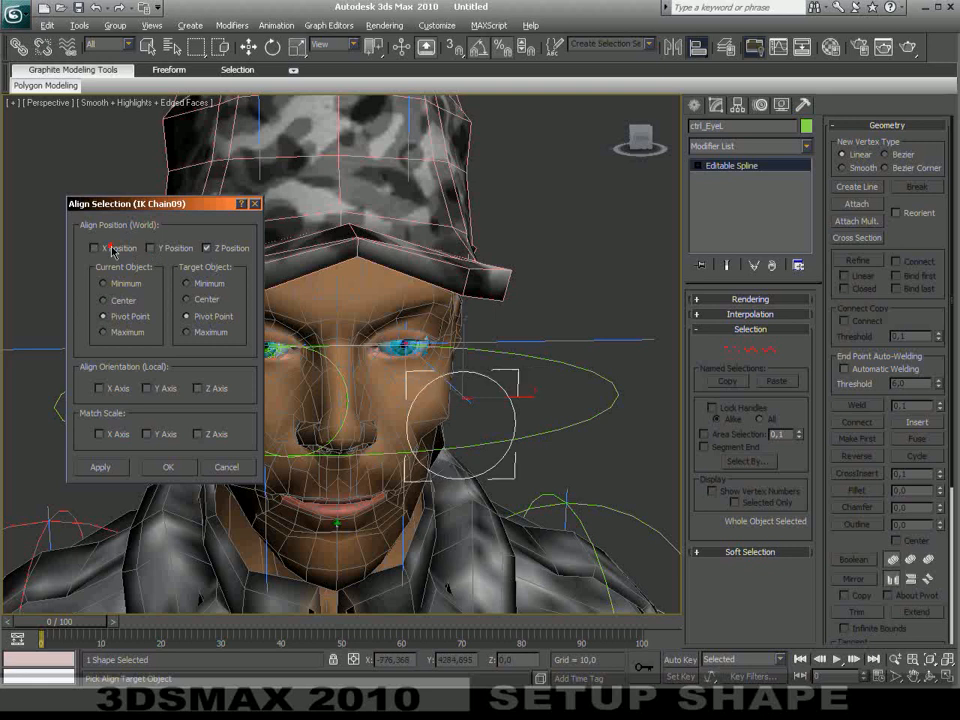
pyautogui.click(178, 471)
# Align the position of ctrl_EyeR to the right eye's IK chain goal
pyautogui.click(346, 398)
pyautogui.keyDown('alt'); pyautogui.moveTo(346, 398); pyautogui.dragTo(424, 394, button='middle'); pyautogui.keyUp('alt')
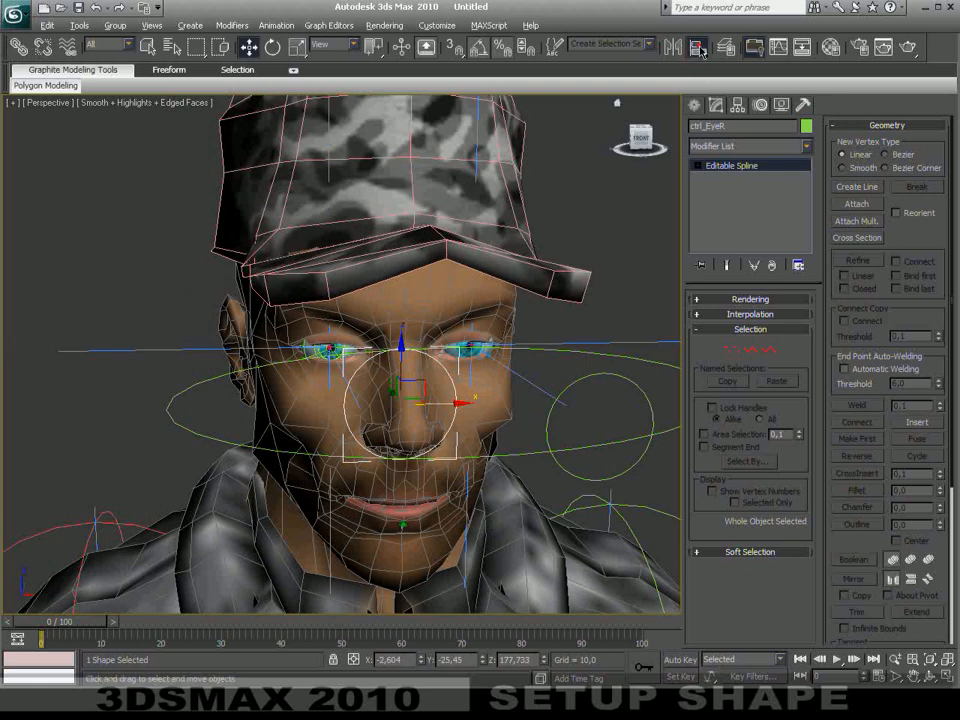
pyautogui.click(702, 53)
pyautogui.click(129, 351)
pyautogui.click(166, 467)
# Reposition the look-at control around the two eye controls
pyautogui.keyDown('alt'); pyautogui.moveTo(350, 440); pyautogui.dragTo(490, 382, button='middle'); pyautogui.keyUp('alt')
pyautogui.scroll(-6, 398, 418)
pyautogui.click(569, 333)
pyautogui.moveTo(569, 345); pyautogui.dragTo(430, 392, button='middle')
pyautogui.scroll(5, 461, 401)
pyautogui.keyDown('alt'); pyautogui.moveTo(430, 392); pyautogui.dragTo(398, 385, button='middle'); pyautogui.keyUp('alt')
pyautogui.moveTo(377, 347); pyautogui.dragTo(393, 349)
pyautogui.moveTo(447, 290); pyautogui.dragTo(449, 301)
# Copy both foot controls to in front of the knees, at about Z 48.26, with the name ctrl_Knees_L
pyautogui.keyDown('alt'); pyautogui.moveTo(488, 392); pyautogui.dragTo(417, 411, button='middle'); pyautogui.keyUp('alt')
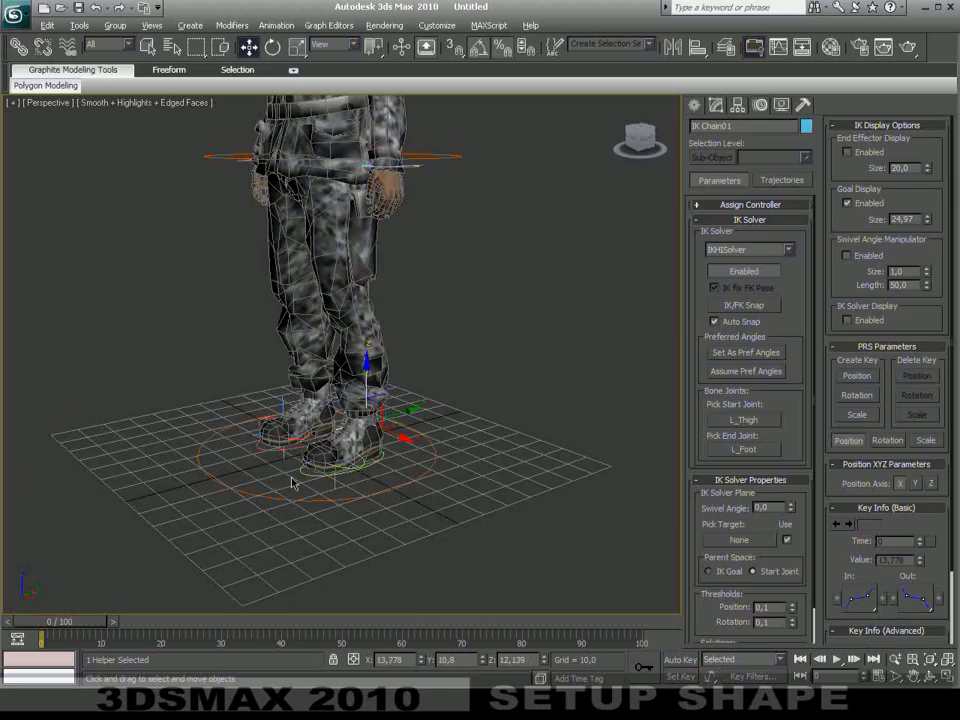
pyautogui.click(305, 472)
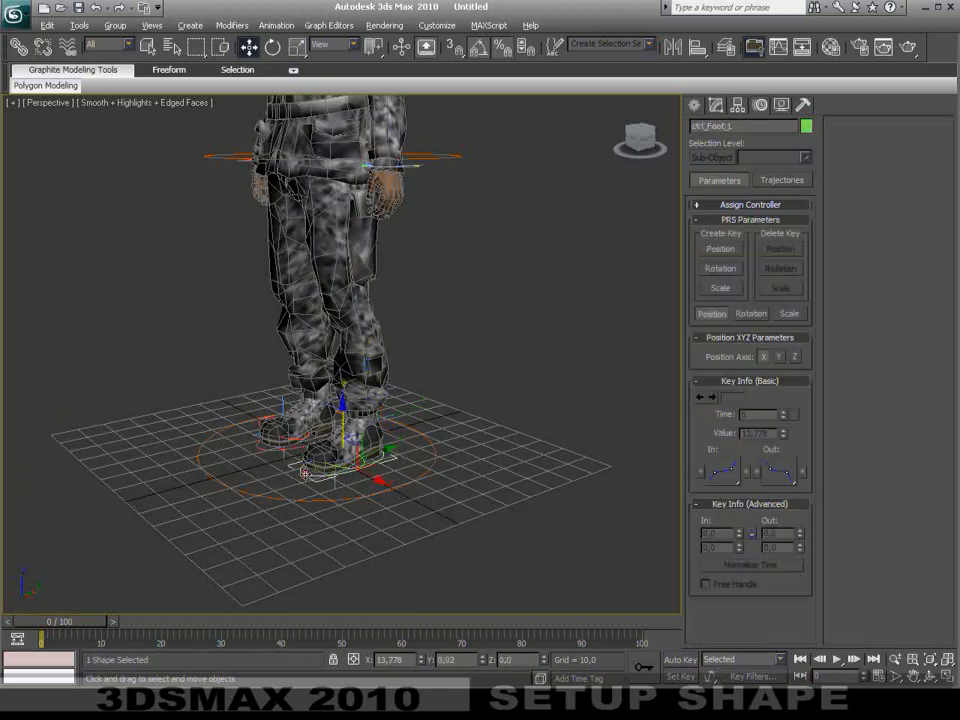
pyautogui.keyDown('ctrl'); pyautogui.click(259, 450); pyautogui.keyUp('ctrl')
pyautogui.keyDown('alt'); pyautogui.moveTo(327, 475); pyautogui.dragTo(280, 468, button='middle'); pyautogui.keyUp('alt')
pyautogui.moveTo(368, 447)
pyautogui.mouseDown()
pyautogui.moveTo(329, 372)
pyautogui.moveTo(283, 328)
pyautogui.mouseUp()
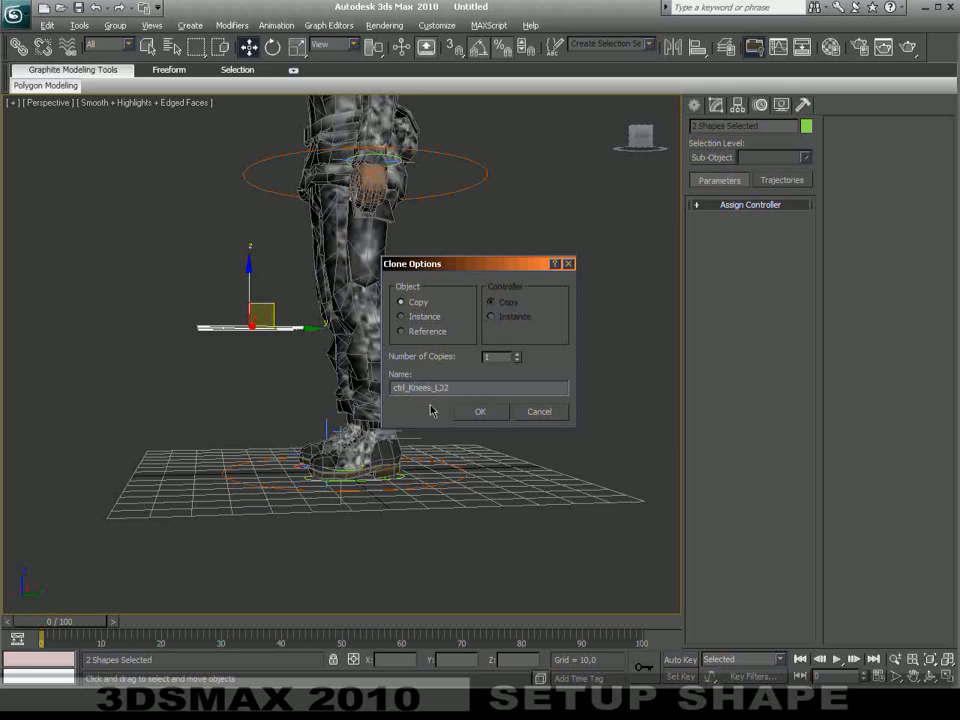
pyautogui.press('Return')
# Rename the red knee control ctrl_Knee_R and the green knee control ctrl_Knee_L
pyautogui.moveTo(305, 257)
pyautogui.keyDown('alt'); pyautogui.mouseDown(button='middle')
pyautogui.moveTo(307, 347)
pyautogui.moveTo(320, 360)
pyautogui.mouseUp(button='middle'); pyautogui.keyUp('alt')
pyautogui.click(526, 318)
pyautogui.click(306, 370)
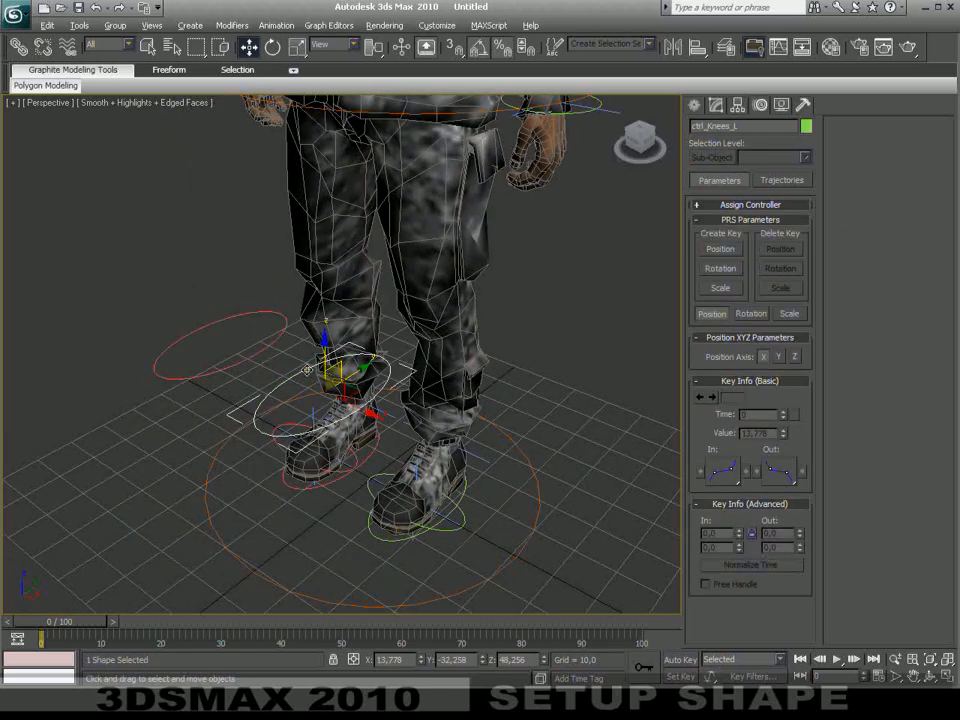
pyautogui.click(283, 326)
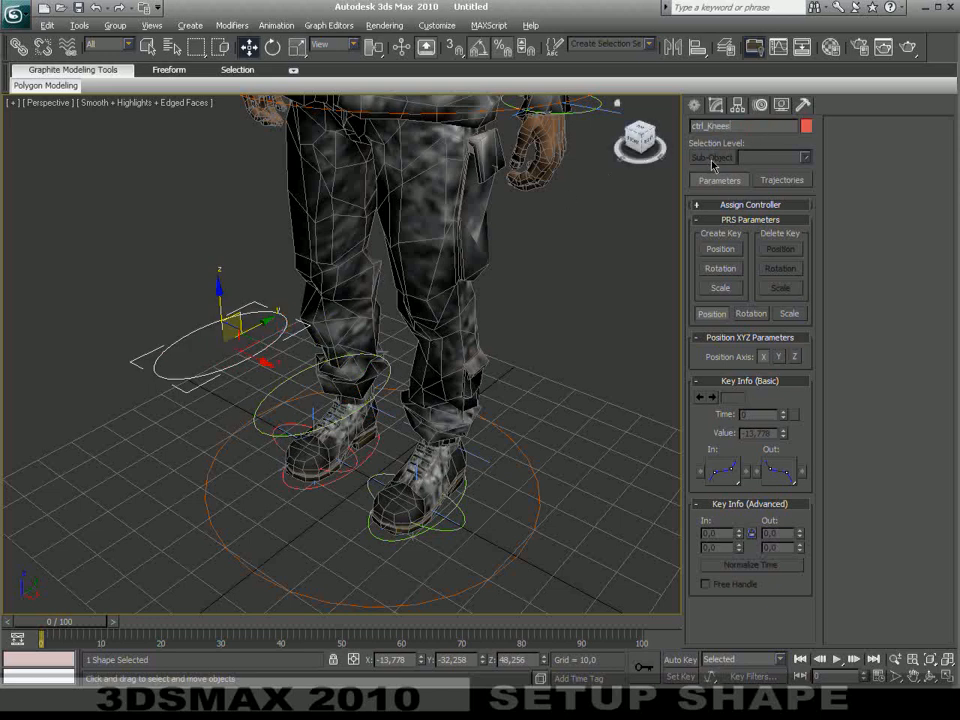
pyautogui.click(285, 380)
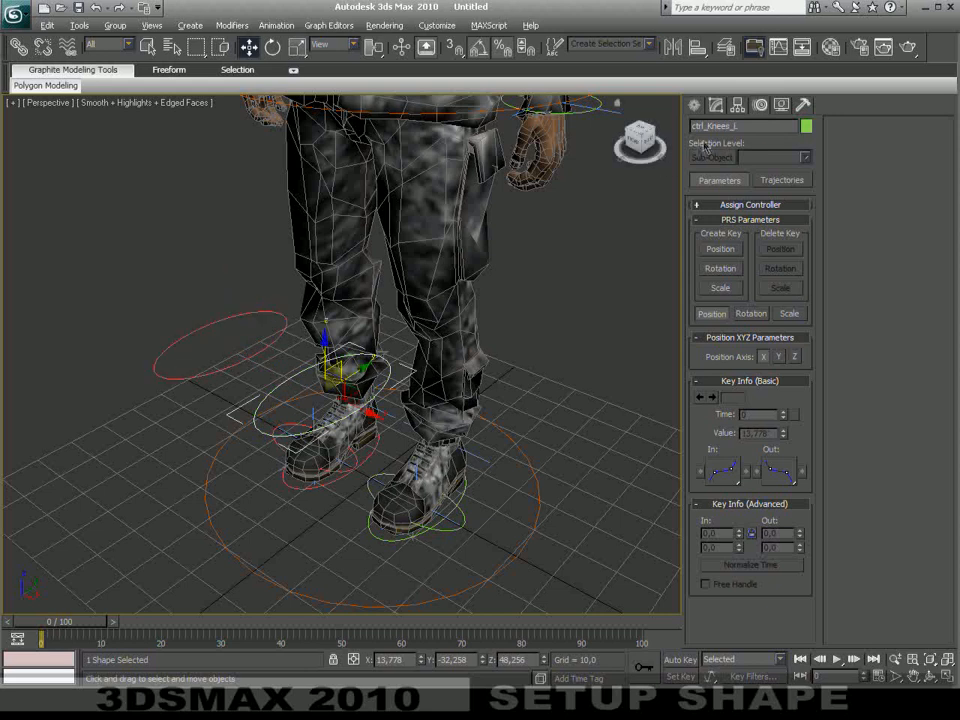
pyautogui.click(565, 341)
pyautogui.click(250, 360)
# Select both knee controls and rotate them upright so they face the knees
pyautogui.keyDown('alt'); pyautogui.moveTo(355, 400); pyautogui.dragTo(547, 336, button='middle'); pyautogui.keyUp('alt')
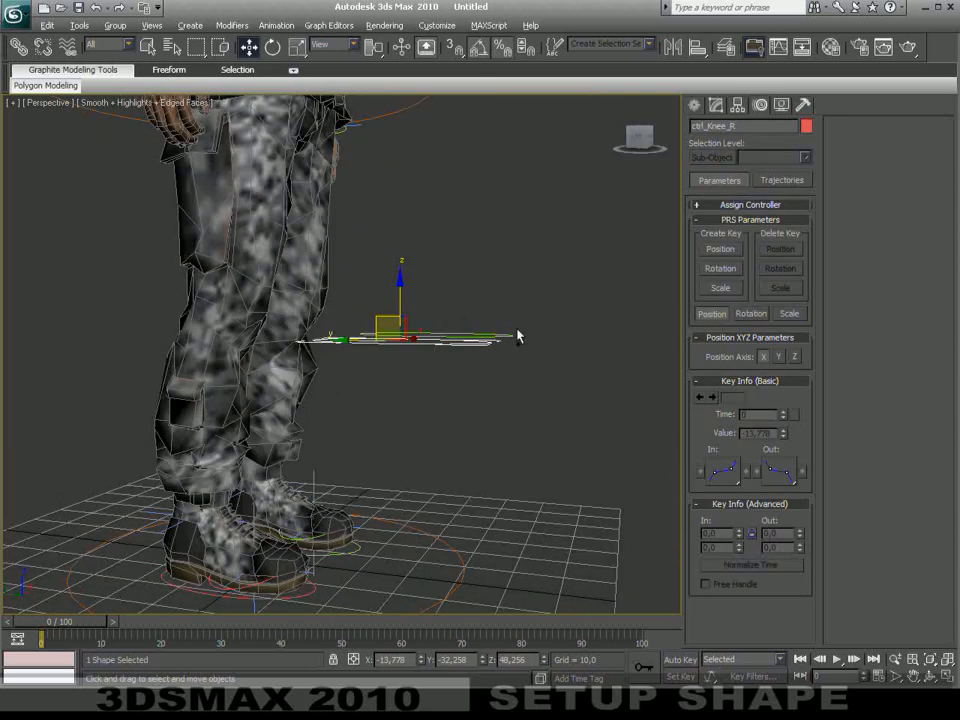
pyautogui.keyDown('ctrl'); pyautogui.click(508, 338); pyautogui.keyUp('ctrl')
pyautogui.rightClick(504, 337)
pyautogui.click(540, 377)
pyautogui.rightClick(433, 320)
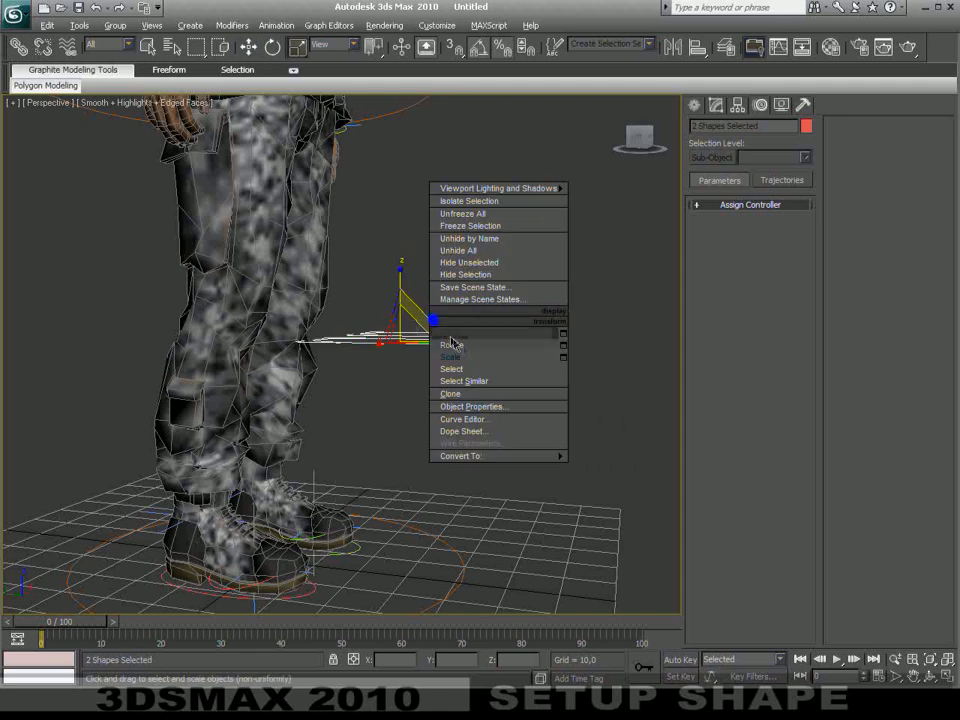
pyautogui.click(452, 344)
pyautogui.moveTo(447, 291); pyautogui.dragTo(445, 235)
# Scale the two knee controls down vertically to about 40 percent on Z
pyautogui.rightClick(455, 315)
pyautogui.click(493, 354)
pyautogui.keyDown('alt'); pyautogui.moveTo(493, 354); pyautogui.dragTo(382, 348, button='middle'); pyautogui.keyUp('alt')
pyautogui.moveTo(251, 275); pyautogui.dragTo(246, 349)
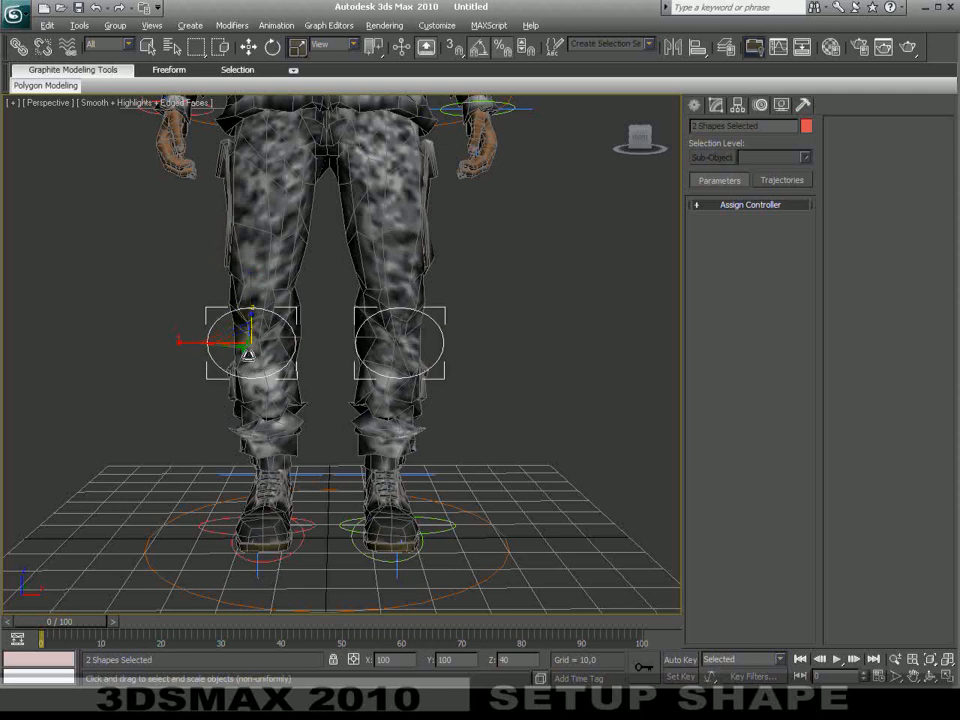
# Reposition the two knee controls together in front of the knees
pyautogui.rightClick(356, 338)
pyautogui.click(386, 353)
pyautogui.keyDown('alt'); pyautogui.moveTo(386, 352); pyautogui.dragTo(297, 352, button='middle'); pyautogui.keyUp('alt')
pyautogui.moveTo(282, 312); pyautogui.dragTo(271, 277)
pyautogui.moveTo(385, 339); pyautogui.dragTo(363, 354, button='middle')
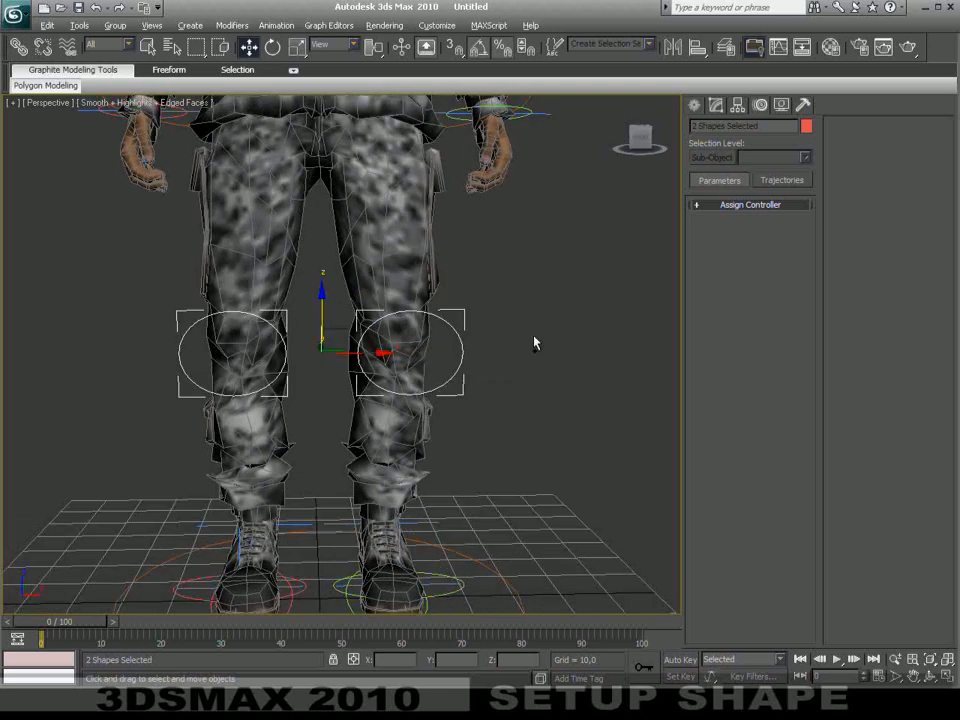
# Save the scene as base_soldier in a new folder one level above the recently used soldier folder
pyautogui.hotkey('ctrl', 's')
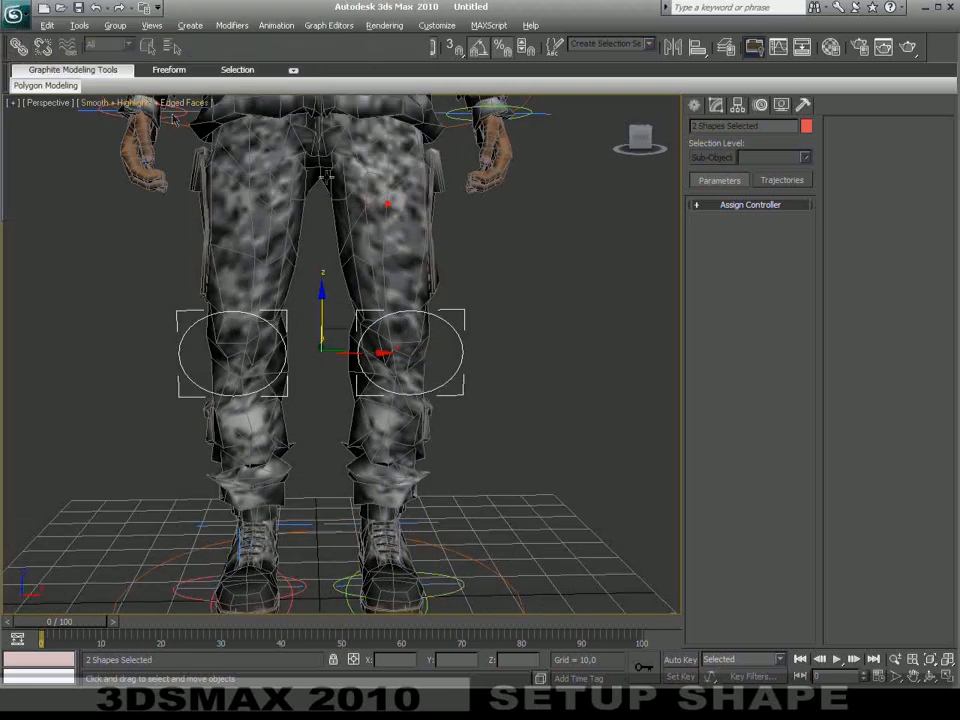
pyautogui.click(88, 182)
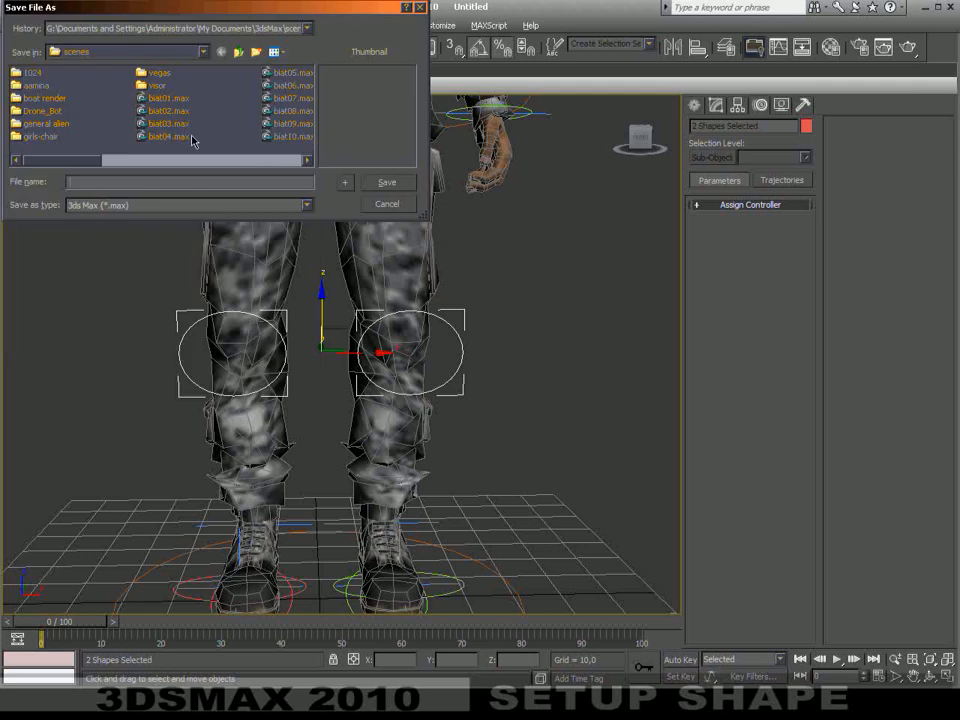
pyautogui.click(220, 28)
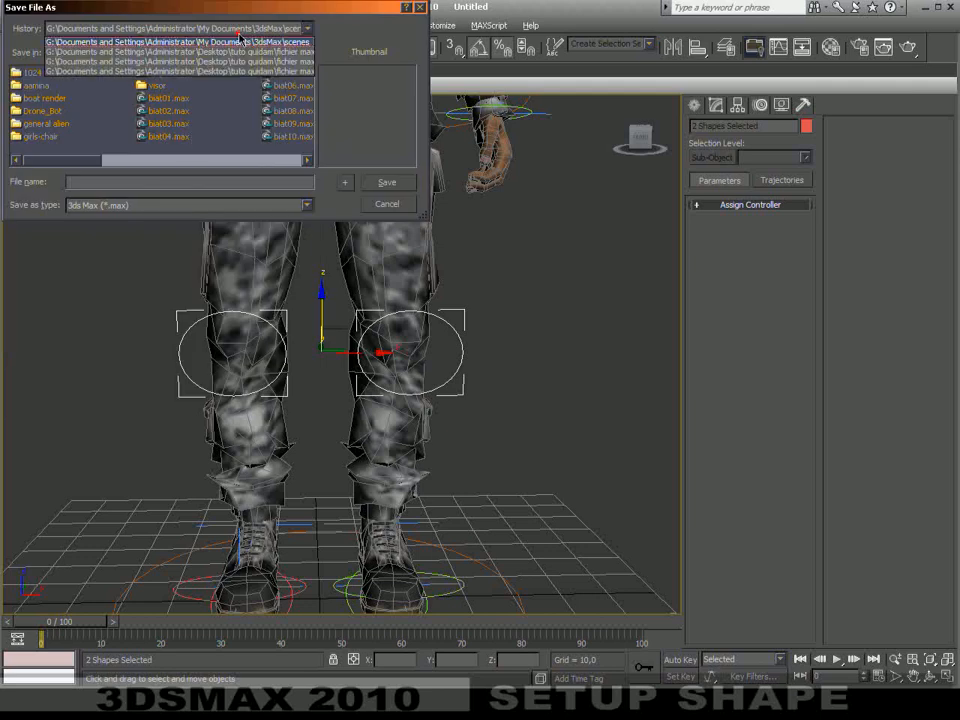
pyautogui.click(197, 52)
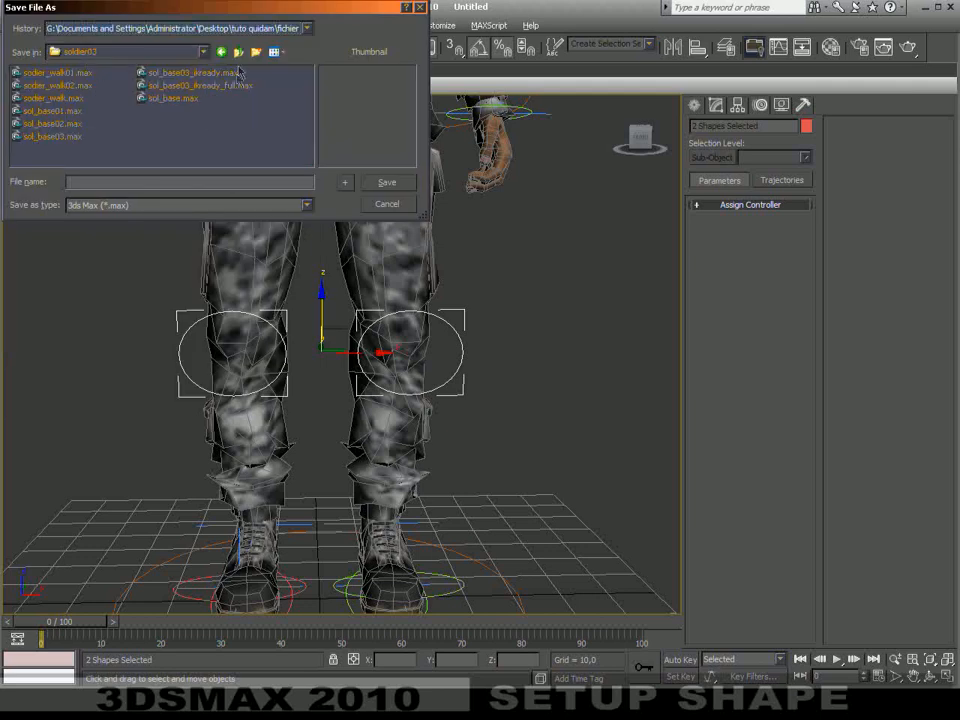
pyautogui.click(239, 52)
pyautogui.click(256, 51)
pyautogui.press('Return')
pyautogui.click(133, 181)
pyautogui.write('base_soldier')
pyautogui.press('Return')
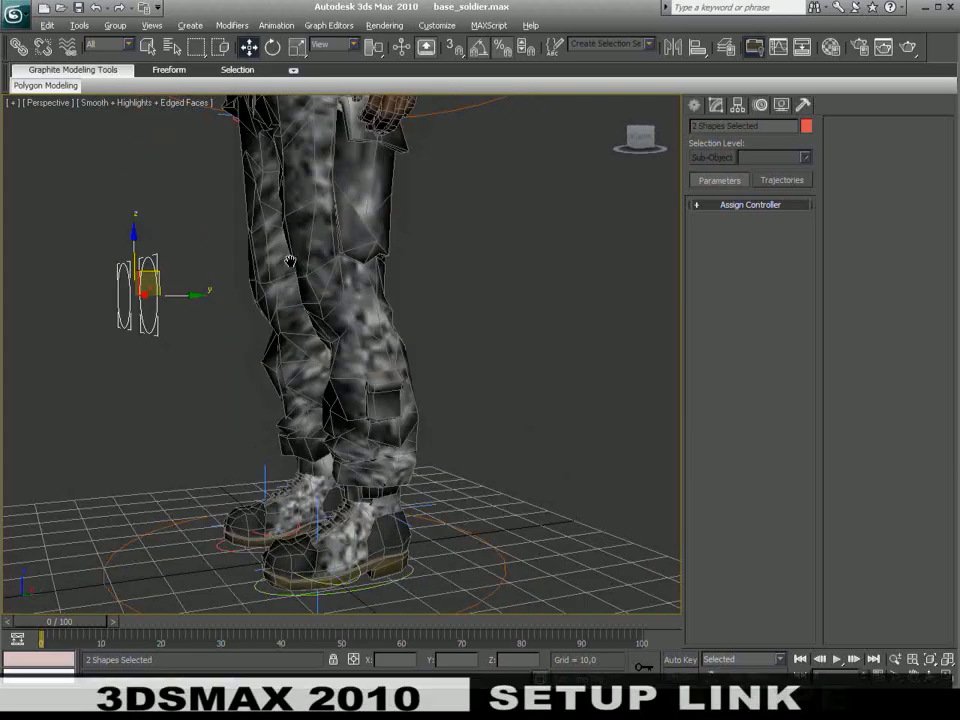
# Select the left leg's IK chain and pick ctrl_Knee_L as its IK solver plane target
pyautogui.keyDown('alt'); pyautogui.moveTo(319, 305); pyautogui.dragTo(385, 246, button='middle'); pyautogui.keyUp('alt')
pyautogui.scroll(4, 439, 403)
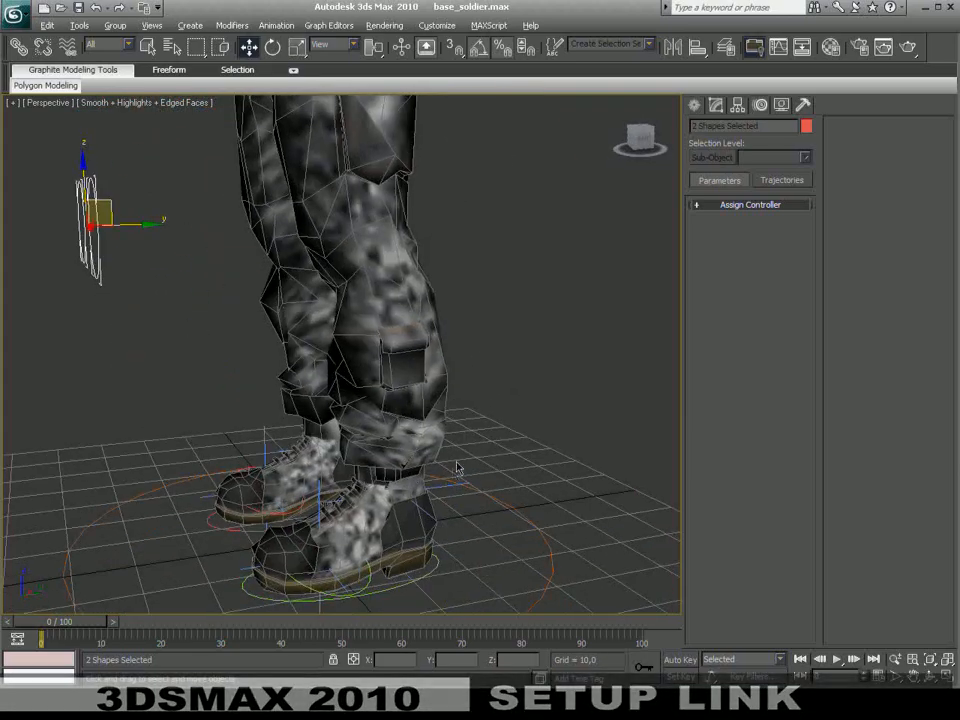
pyautogui.click(446, 486)
pyautogui.keyDown('alt'); pyautogui.moveTo(446, 486); pyautogui.dragTo(486, 441, button='middle'); pyautogui.keyUp('alt')
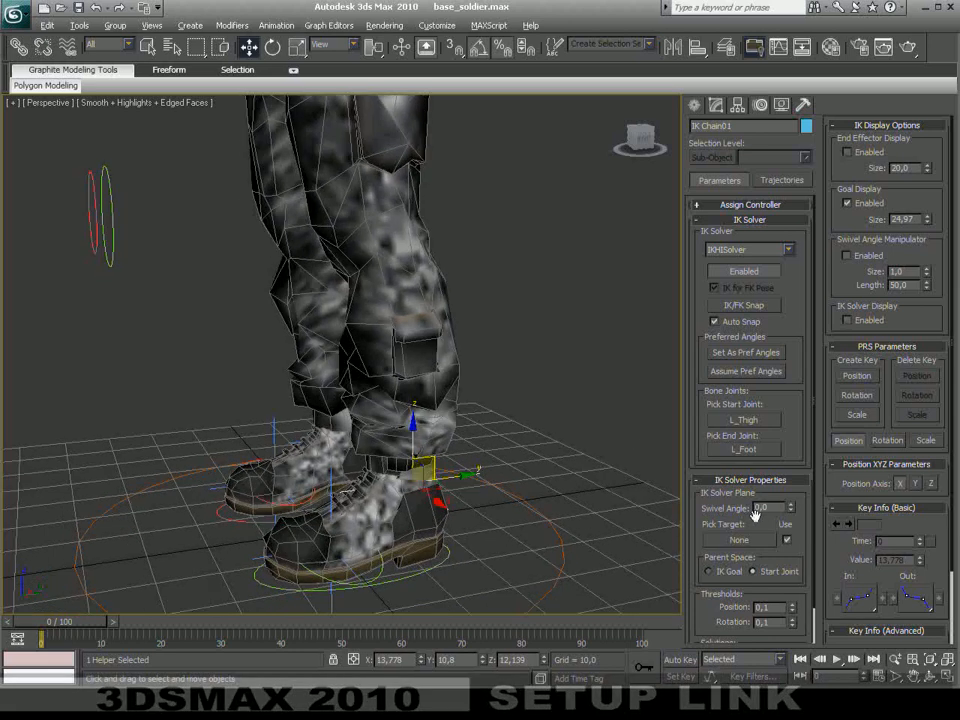
pyautogui.moveTo(733, 495); pyautogui.dragTo(743, 427)
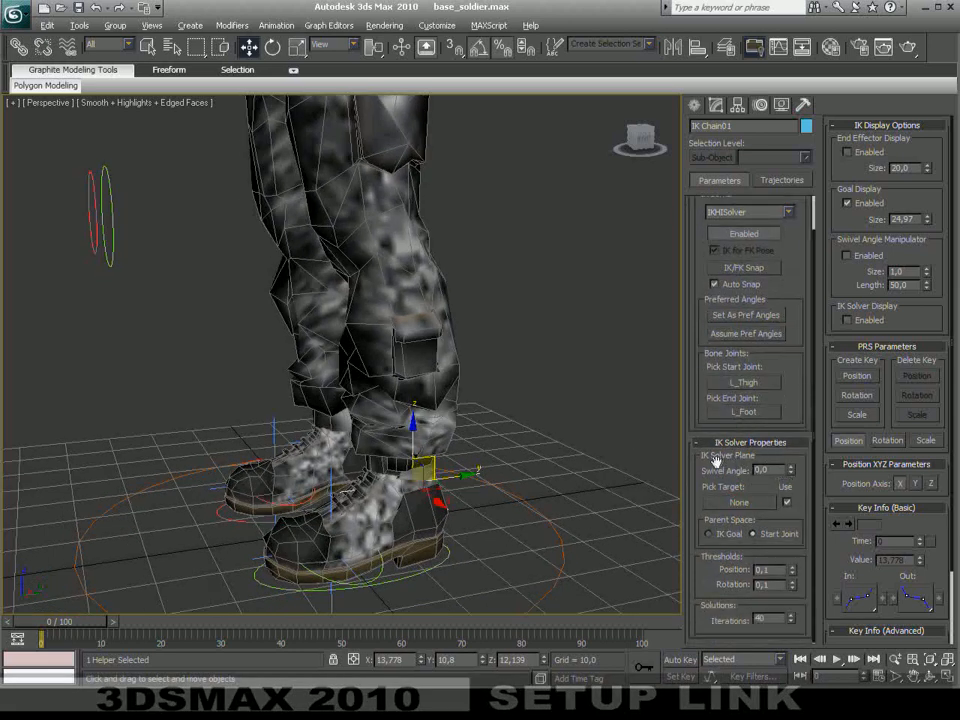
pyautogui.scroll(-5, 497, 470)
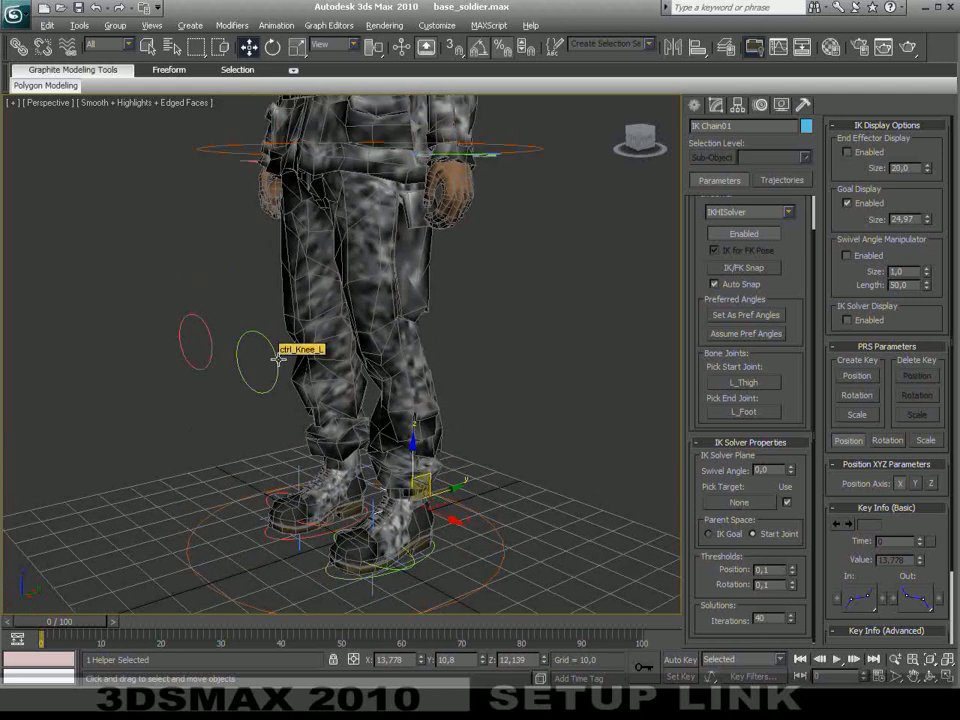
pyautogui.click(739, 503)
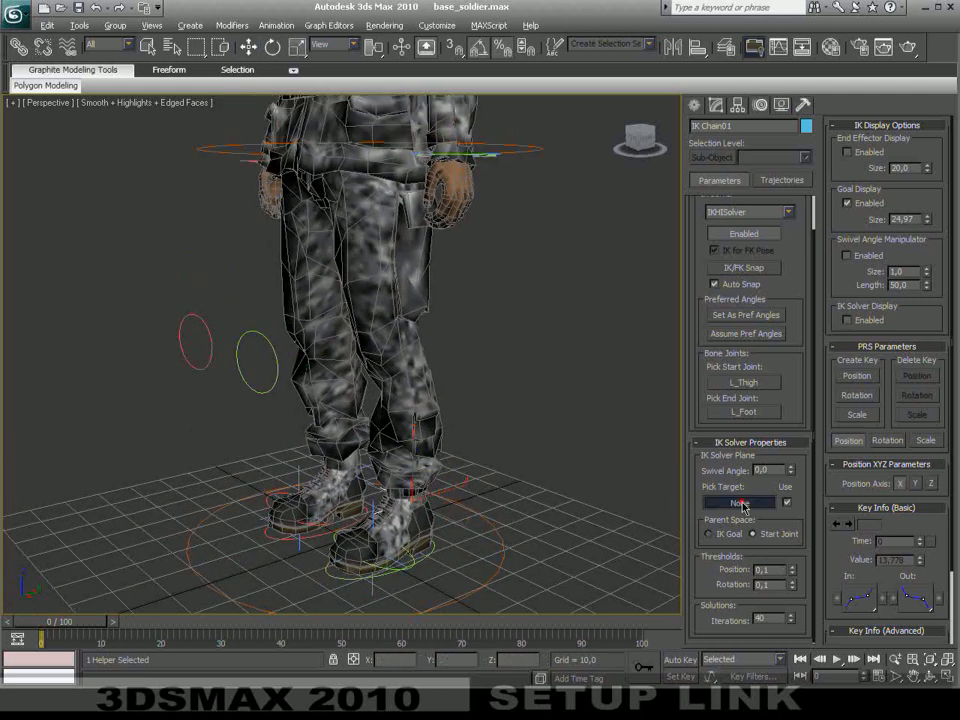
pyautogui.click(276, 350)
# Select the right leg's IK chain and pick ctrl_Knee_R as its IK solver plane target
pyautogui.keyDown('alt'); pyautogui.moveTo(276, 350); pyautogui.dragTo(417, 455, button='middle'); pyautogui.keyUp('alt')
pyautogui.click(332, 472)
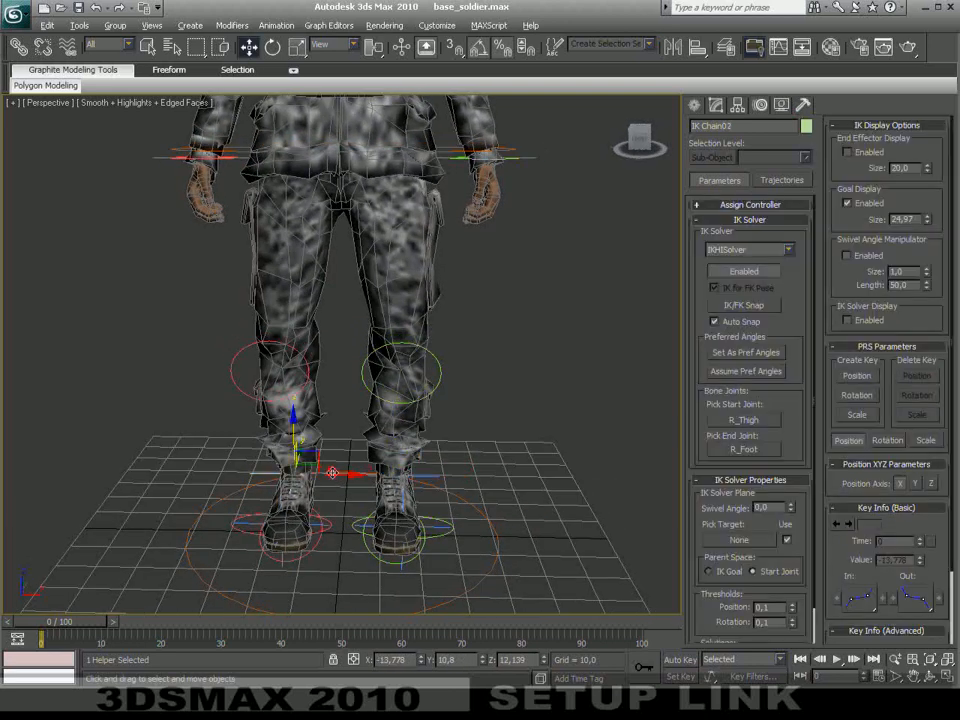
pyautogui.click(731, 543)
pyautogui.click(236, 356)
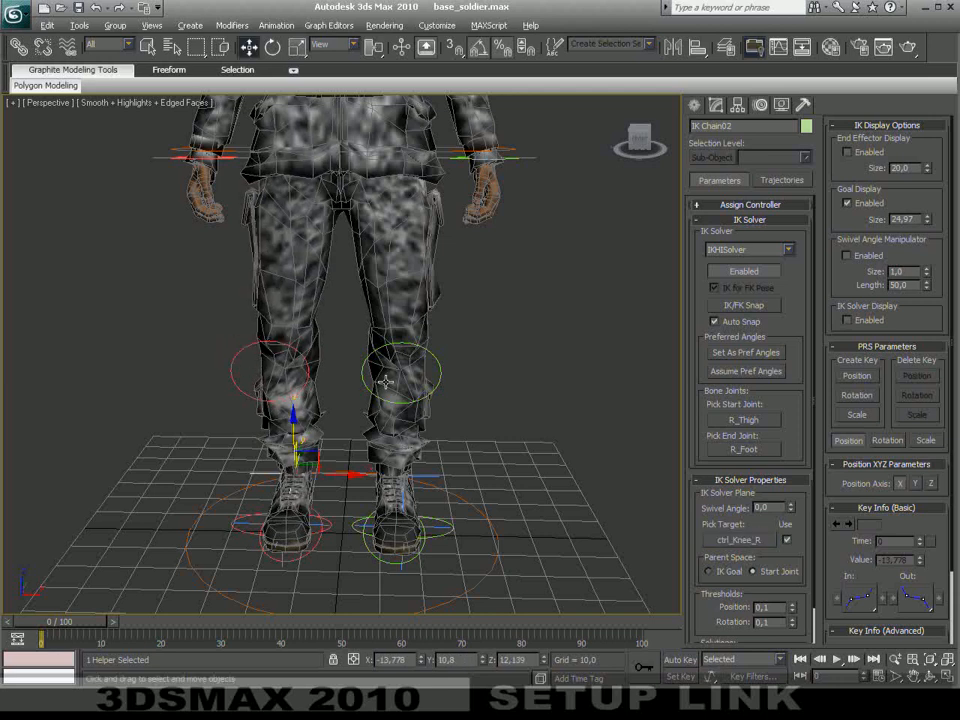
pyautogui.rightClick(328, 405)
pyautogui.click(349, 421)
# Try moving the left leg's IK goal and pick the left knee control again as its solver target
pyautogui.keyDown('alt'); pyautogui.moveTo(486, 468); pyautogui.dragTo(335, 482, button='middle'); pyautogui.keyUp('alt')
pyautogui.click(392, 462)
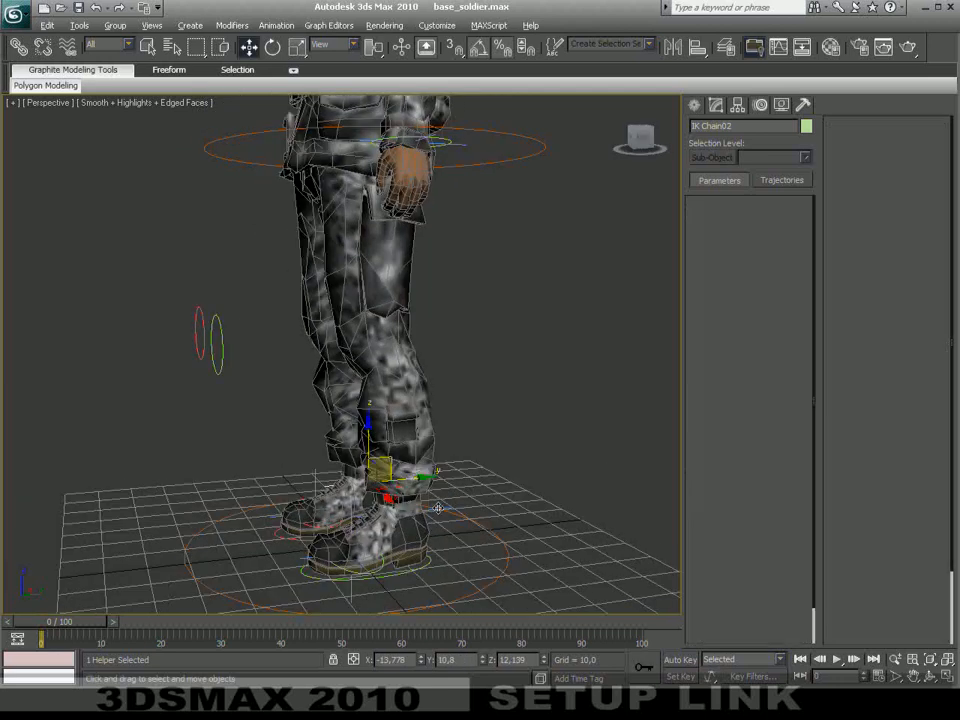
pyautogui.moveTo(392, 462)
pyautogui.mouseDown()
pyautogui.moveTo(397, 422)
pyautogui.moveTo(396, 440)
pyautogui.mouseUp()
pyautogui.keyDown('alt'); pyautogui.moveTo(250, 420); pyautogui.dragTo(380, 400, button='middle'); pyautogui.keyUp('alt')
pyautogui.click(371, 381)
pyautogui.moveTo(371, 381); pyautogui.dragTo(482, 471)
pyautogui.click(482, 471)
pyautogui.keyDown('alt'); pyautogui.moveTo(482, 476); pyautogui.dragTo(562, 477, button='middle'); pyautogui.keyUp('alt')
pyautogui.click(740, 540)
pyautogui.click(210, 345)
pyautogui.keyDown('alt'); pyautogui.moveTo(210, 345); pyautogui.dragTo(450, 410, button='middle'); pyautogui.keyUp('alt')
pyautogui.rightClick(502, 408)
pyautogui.click(518, 423)
# Link the left and right toe IK chains to the toe controls ctrl_Foot_L01 and ctrl_Foot_R01
pyautogui.scroll(4, 440, 425)
pyautogui.scroll(3, 437, 430)
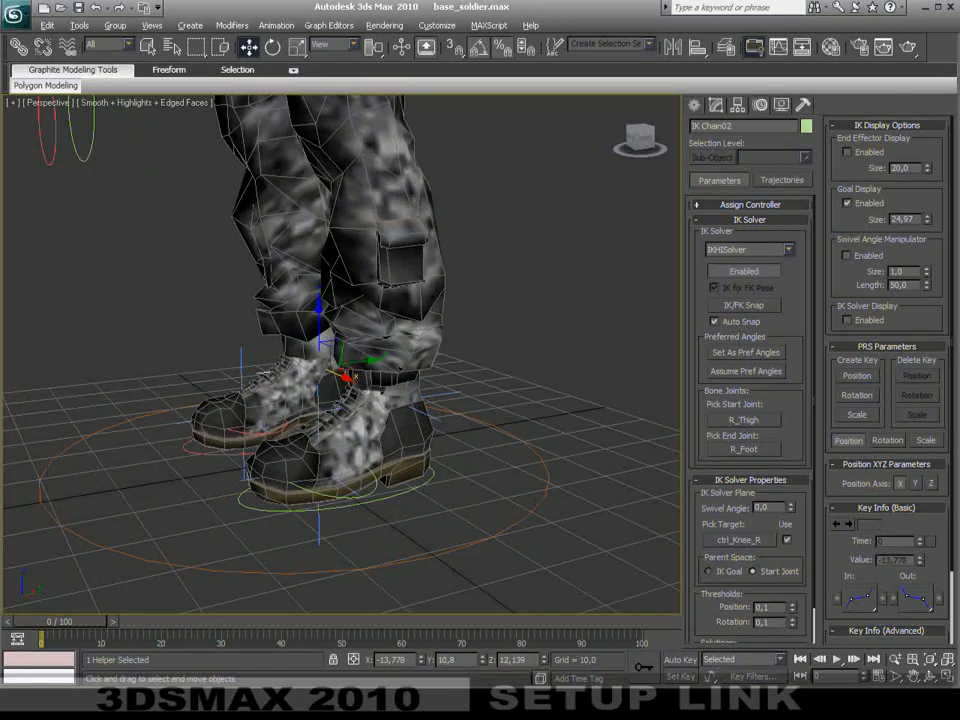
pyautogui.click(314, 408)
pyautogui.keyDown('alt'); pyautogui.moveTo(395, 463); pyautogui.dragTo(408, 460, button='middle'); pyautogui.keyUp('alt')
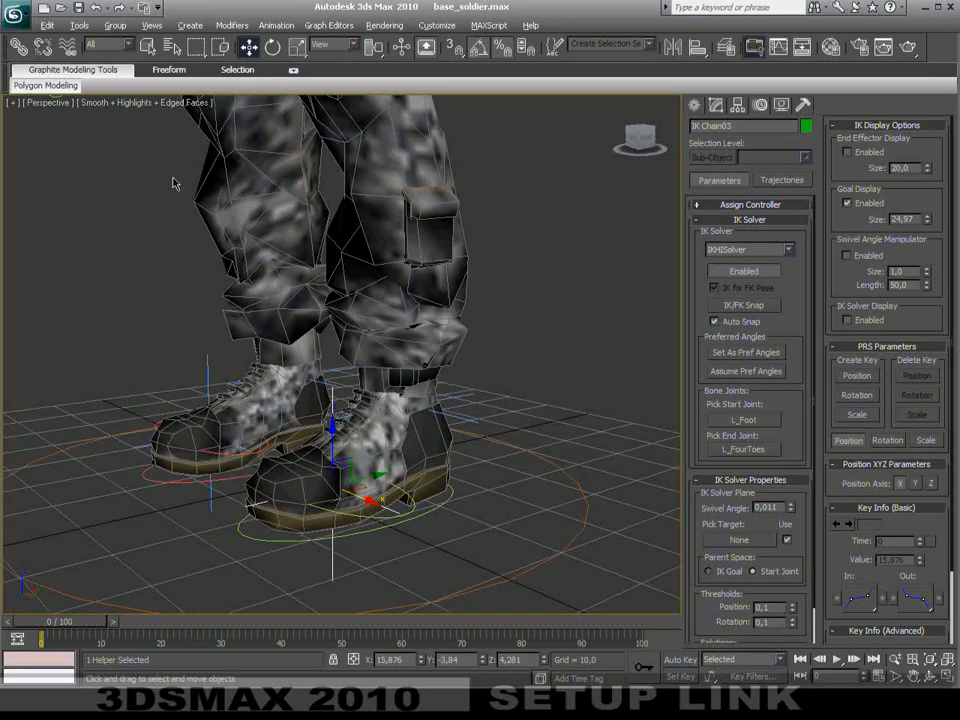
pyautogui.click(18, 47)
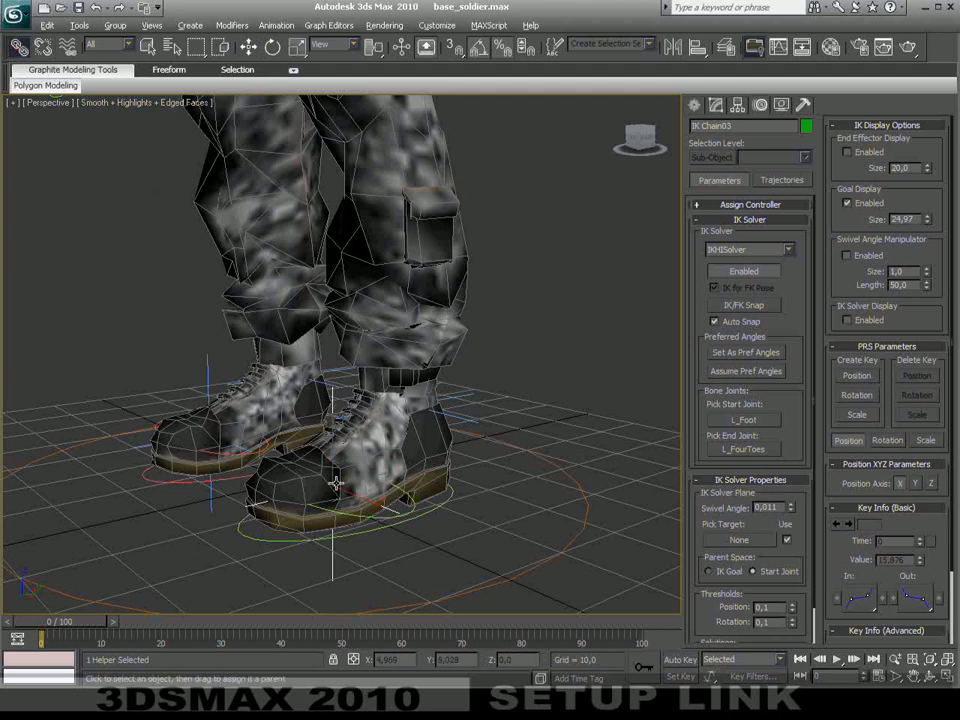
pyautogui.keyDown('alt'); pyautogui.moveTo(427, 548); pyautogui.dragTo(451, 556, button='middle'); pyautogui.keyUp('alt')
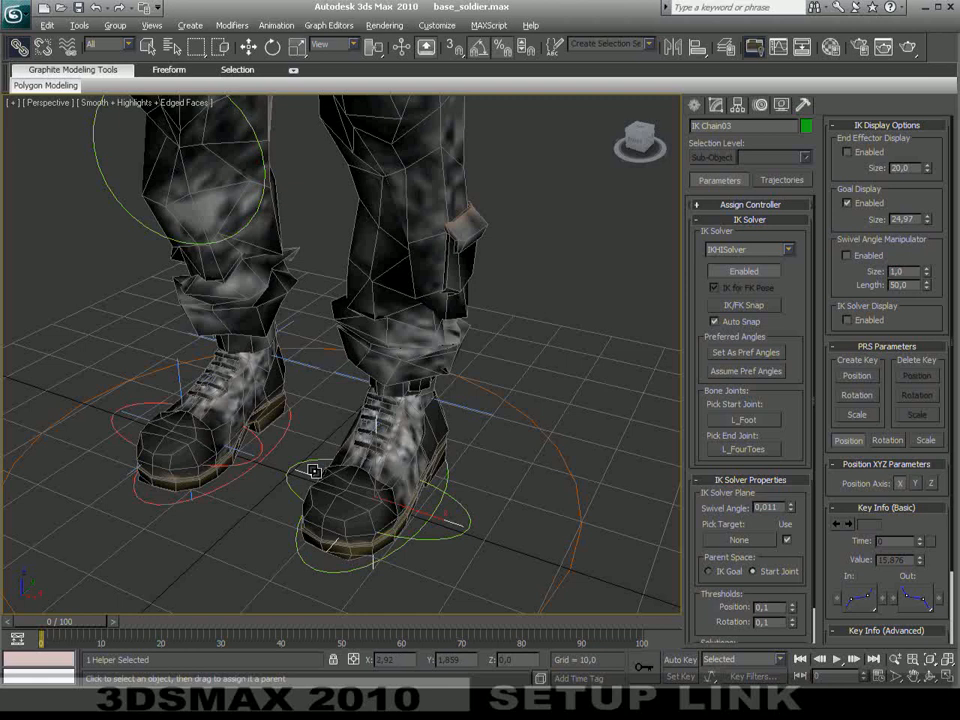
pyautogui.moveTo(312, 474); pyautogui.dragTo(291, 483)
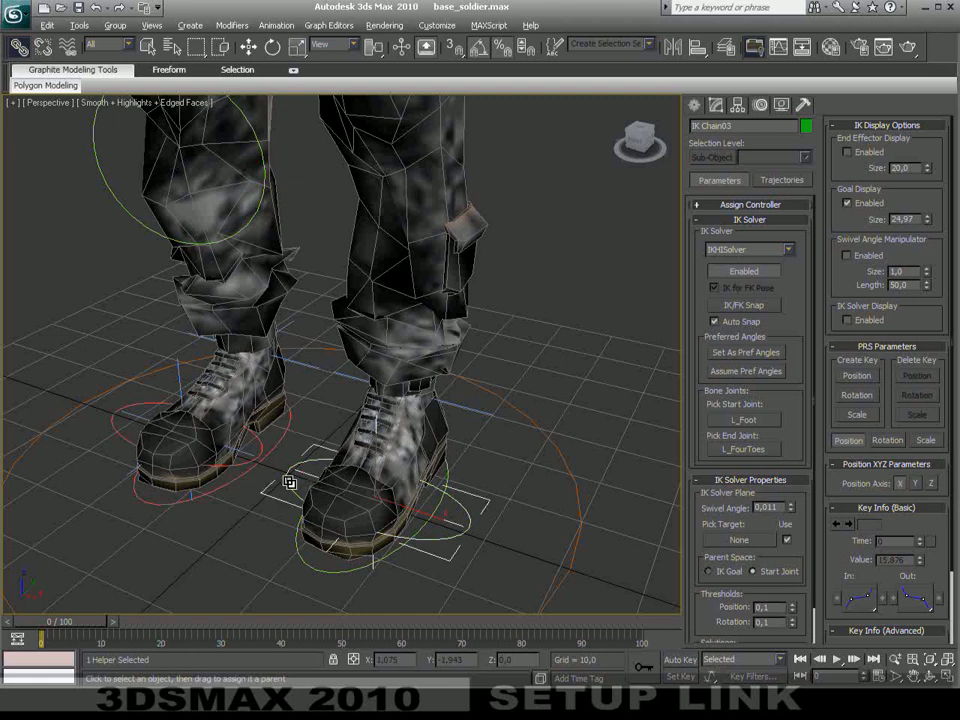
pyautogui.click(243, 451)
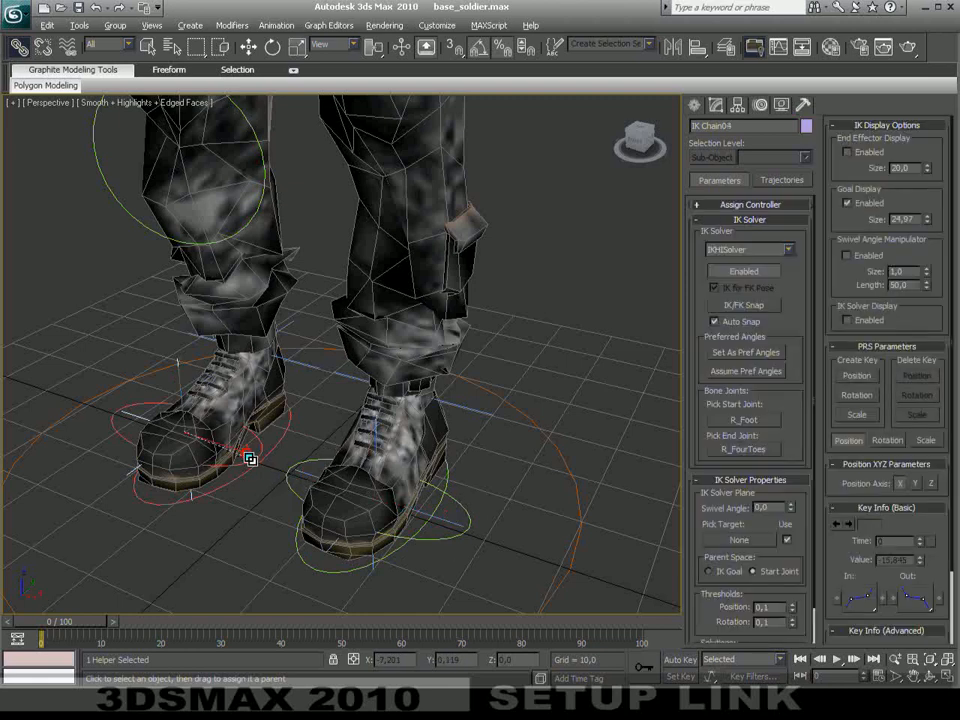
# Link the right and left leg IK chains at the ankles to ctrl_Foot_R and ctrl_Foot_L
pyautogui.click(300, 362)
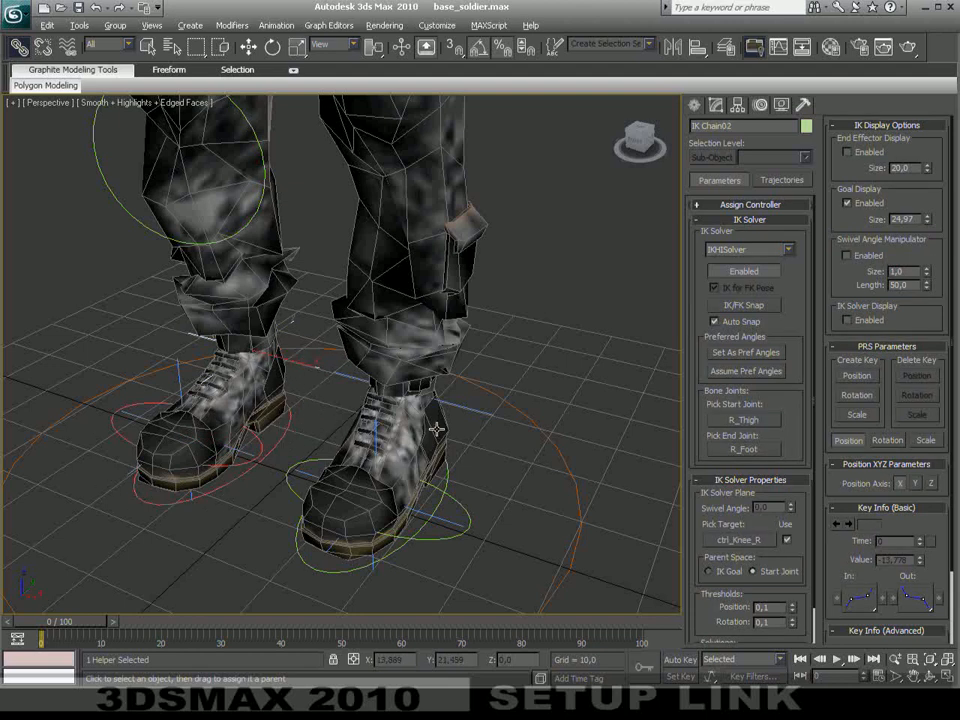
pyautogui.click(477, 410)
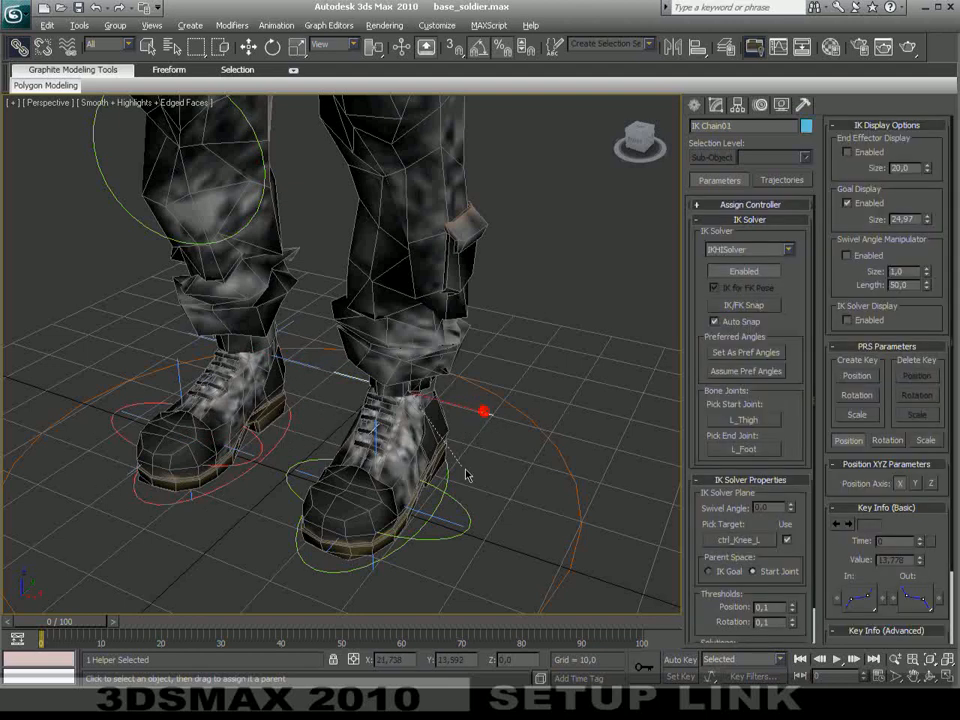
# Link the toe controls ctrl_Foot_R01 and ctrl_Foot_L01 to the larger foot controls ctrl_Foot_R and ctrl_Foot_L
pyautogui.keyDown('alt'); pyautogui.moveTo(469, 467); pyautogui.dragTo(309, 440, button='middle'); pyautogui.keyUp('alt')
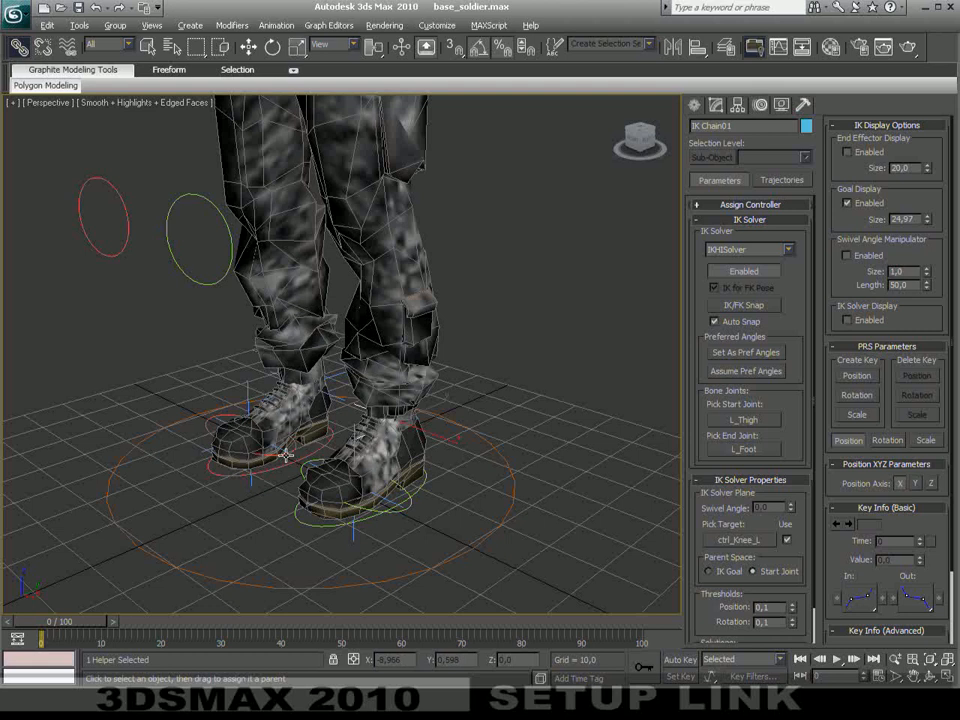
pyautogui.click(286, 456)
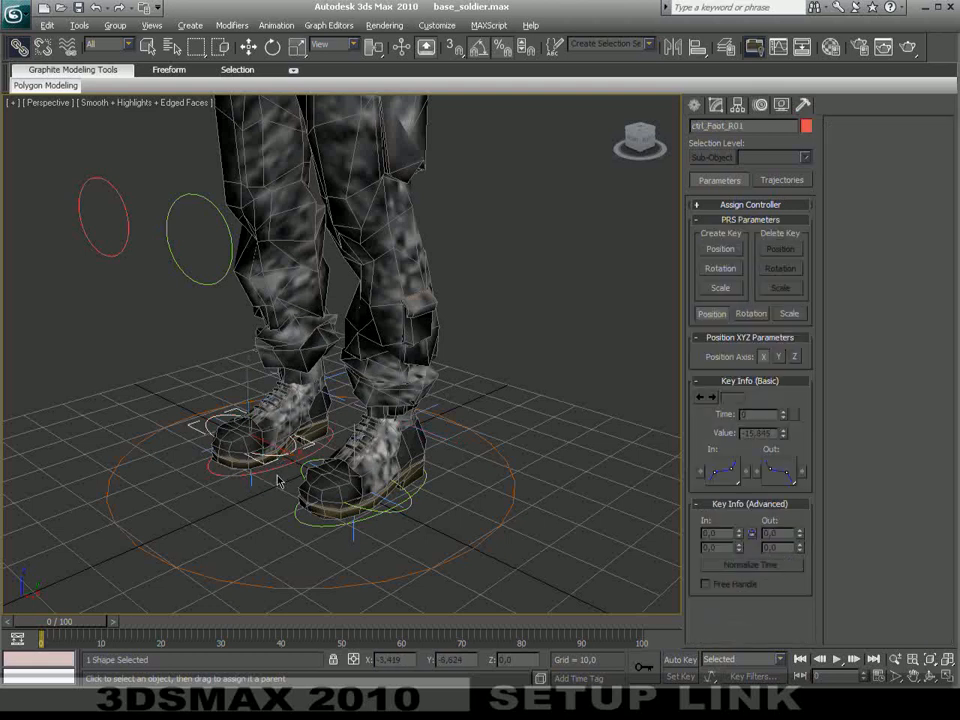
pyautogui.scroll(5, 278, 480)
pyautogui.moveTo(279, 478); pyautogui.dragTo(360, 358, button='middle')
pyautogui.scroll(-3, 328, 430)
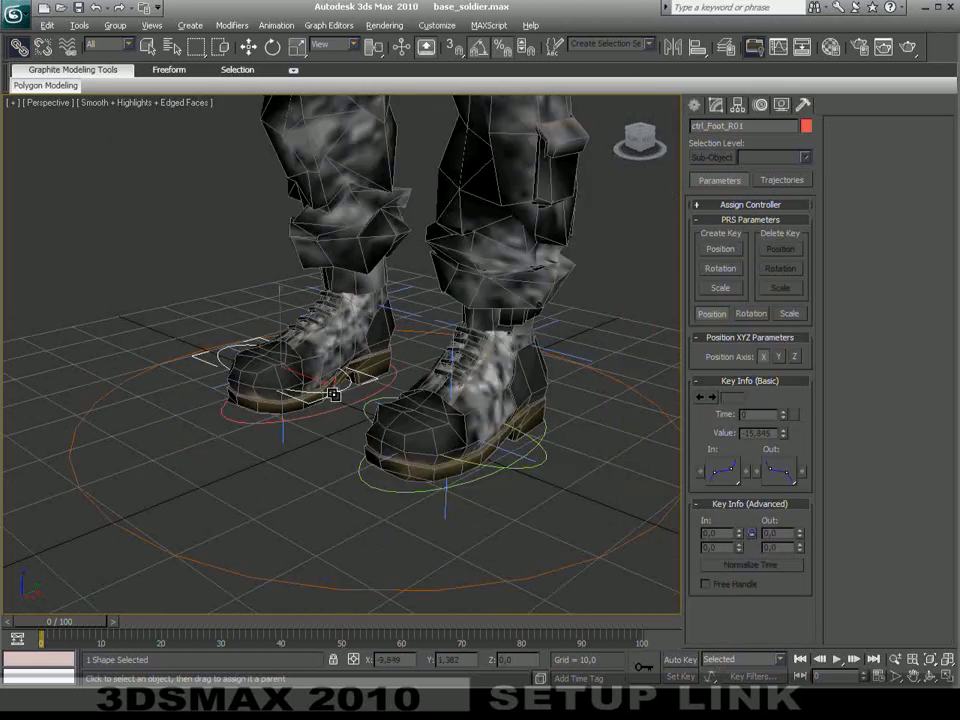
pyautogui.moveTo(349, 409); pyautogui.dragTo(347, 407)
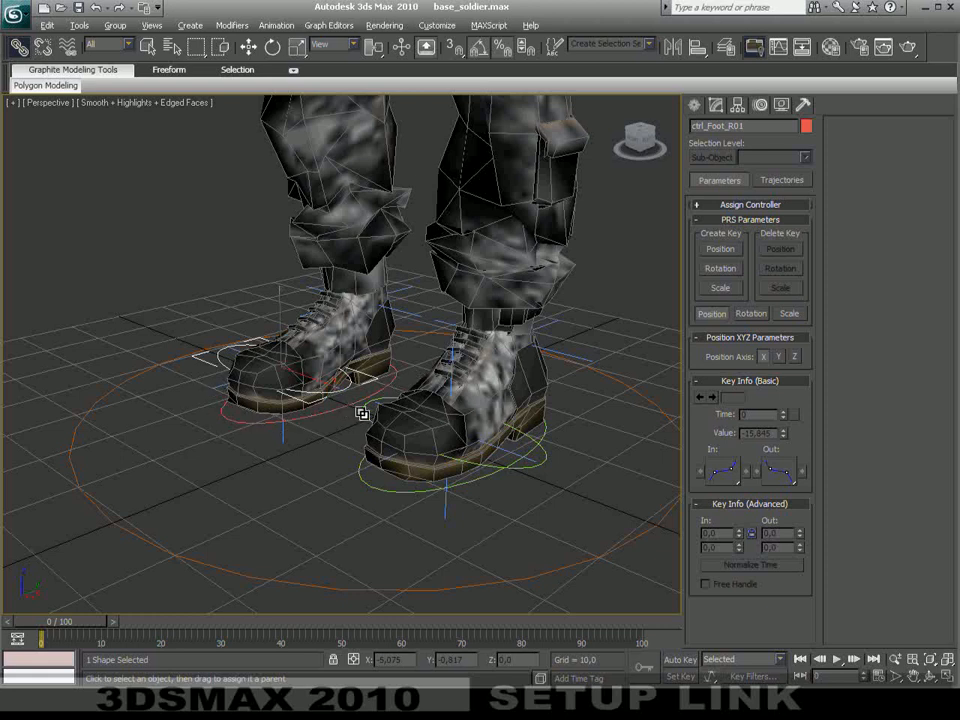
pyautogui.click(368, 410)
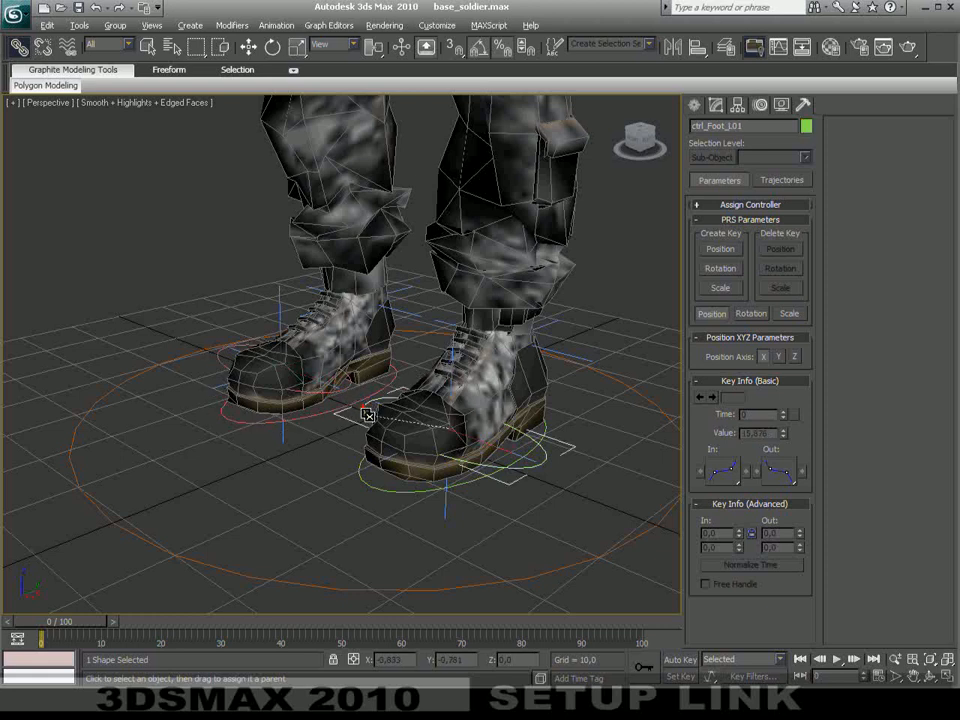
pyautogui.moveTo(363, 465); pyautogui.dragTo(361, 465)
pyautogui.moveTo(522, 480); pyautogui.dragTo(393, 533, button='middle')
pyautogui.rightClick(465, 453)
pyautogui.click(474, 463)
# Move ctrl_Foot_L to test that the left leg follows it, and undo the move
pyautogui.keyDown('alt'); pyautogui.moveTo(474, 463); pyautogui.dragTo(458, 437, button='middle'); pyautogui.keyUp('alt')
pyautogui.click(415, 366)
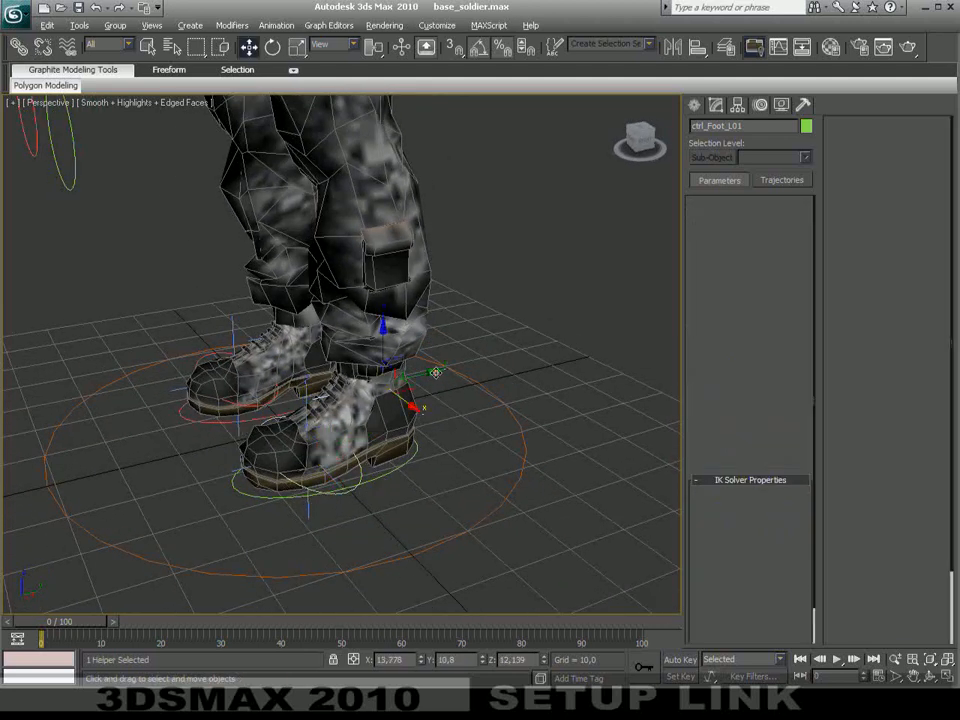
pyautogui.moveTo(401, 355); pyautogui.dragTo(424, 461)
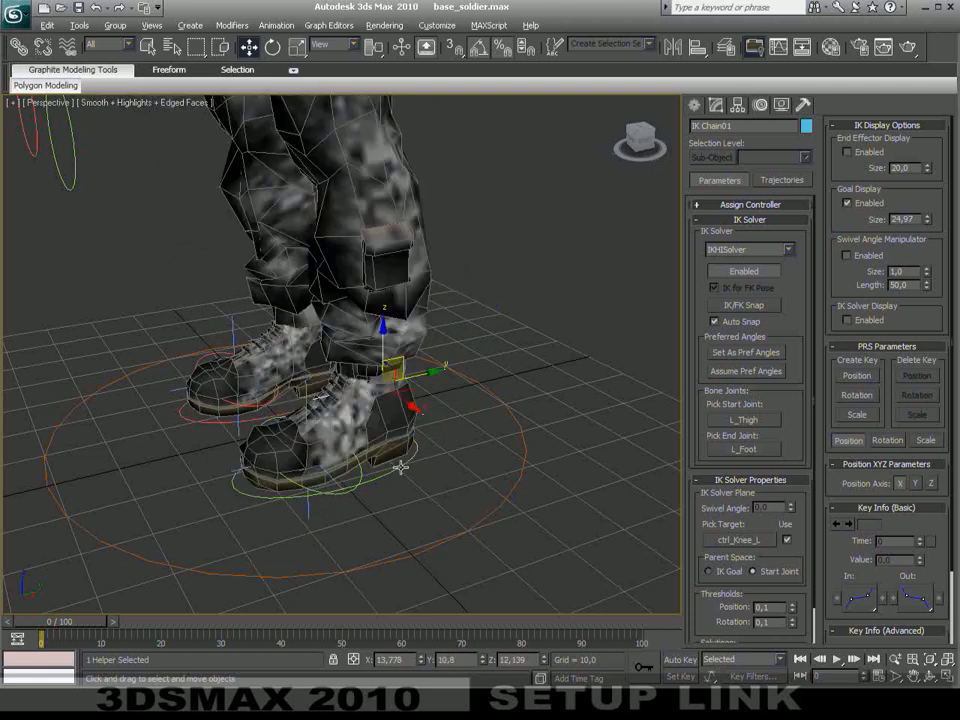
pyautogui.click(406, 478)
pyautogui.keyDown('alt'); pyautogui.moveTo(431, 491); pyautogui.dragTo(401, 483, button='middle'); pyautogui.keyUp('alt')
pyautogui.moveTo(373, 481)
pyautogui.mouseDown()
pyautogui.moveTo(360, 410)
pyautogui.moveTo(300, 360)
pyautogui.moveTo(221, 346)
pyautogui.moveTo(204, 396)
pyautogui.moveTo(214, 407)
pyautogui.moveTo(321, 407)
pyautogui.moveTo(337, 424)
pyautogui.moveTo(320, 470)
pyautogui.moveTo(360, 483)
pyautogui.mouseUp()
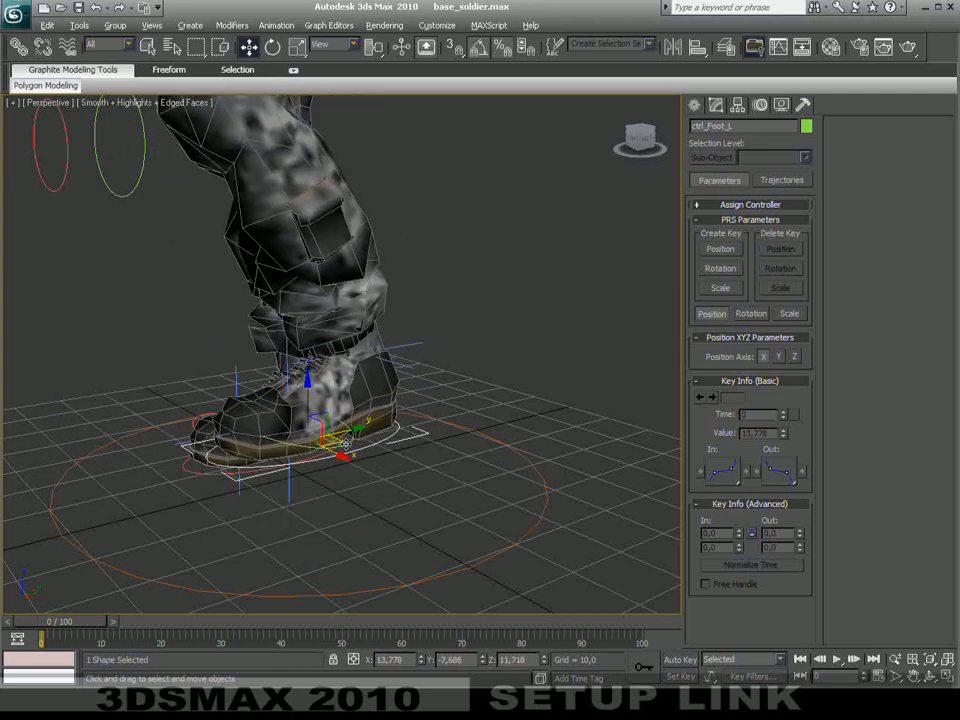
pyautogui.click(348, 444)
pyautogui.moveTo(308, 398)
pyautogui.mouseDown()
pyautogui.moveTo(310, 386)
pyautogui.moveTo(342, 460)
pyautogui.moveTo(310, 423)
pyautogui.moveTo(307, 396)
pyautogui.mouseUp()
pyautogui.click(374, 450)
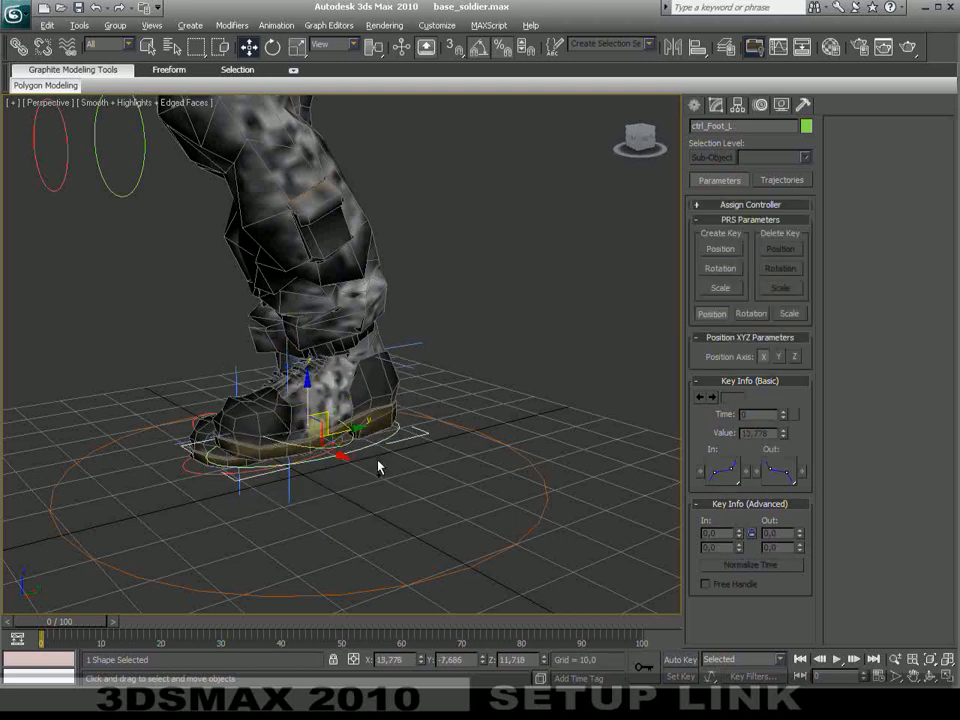
pyautogui.hotkey('ctrl', 'z')
# Link the left and right arm IK chains at the wrists to their matching hand controls
pyautogui.keyDown('alt'); pyautogui.moveTo(365, 343); pyautogui.dragTo(423, 315, button='middle'); pyautogui.keyUp('alt')
pyautogui.moveTo(422, 150); pyautogui.dragTo(454, 430, button='middle')
pyautogui.click(555, 408)
pyautogui.click(22, 47)
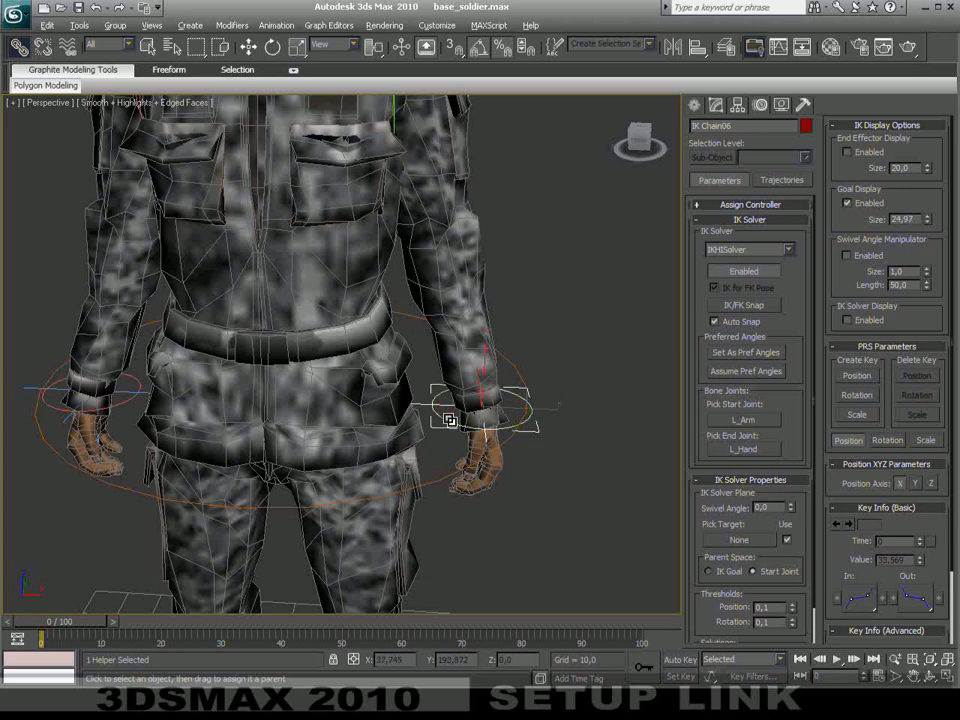
pyautogui.click(126, 395)
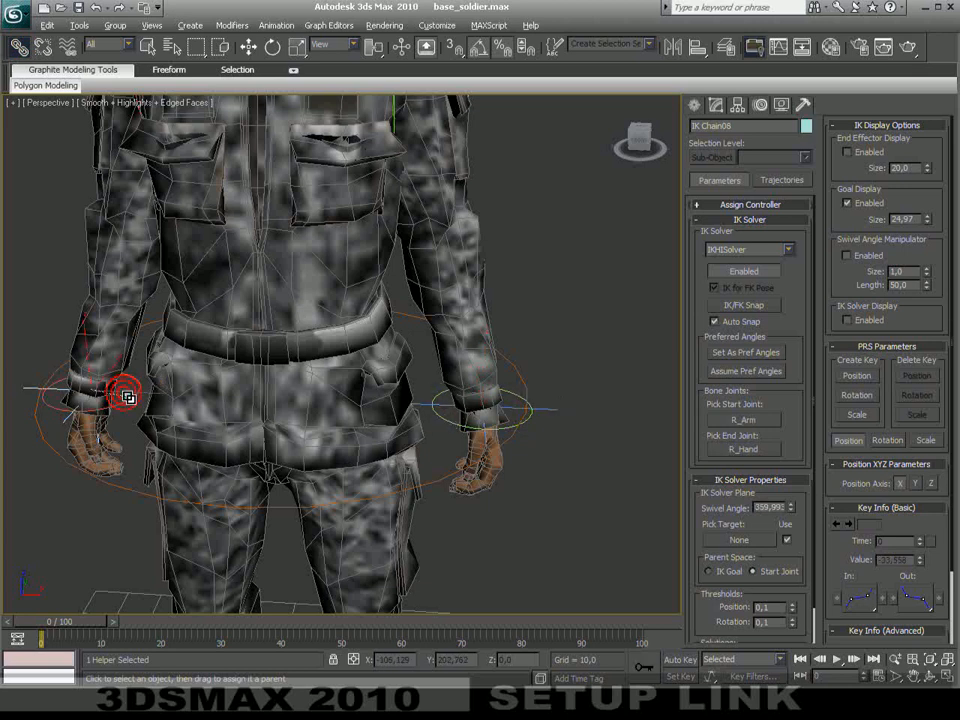
# Link the left and right collar IK chains to their matching shoulder controls
pyautogui.moveTo(310, 305); pyautogui.dragTo(326, 569, button='middle')
pyautogui.click(504, 342)
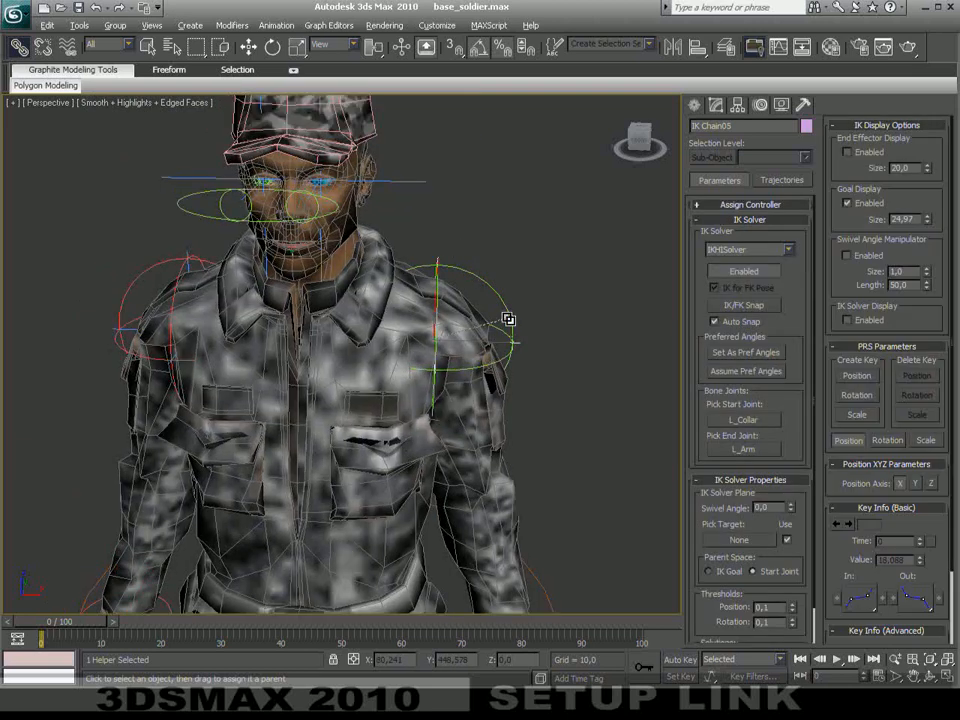
pyautogui.click(131, 328)
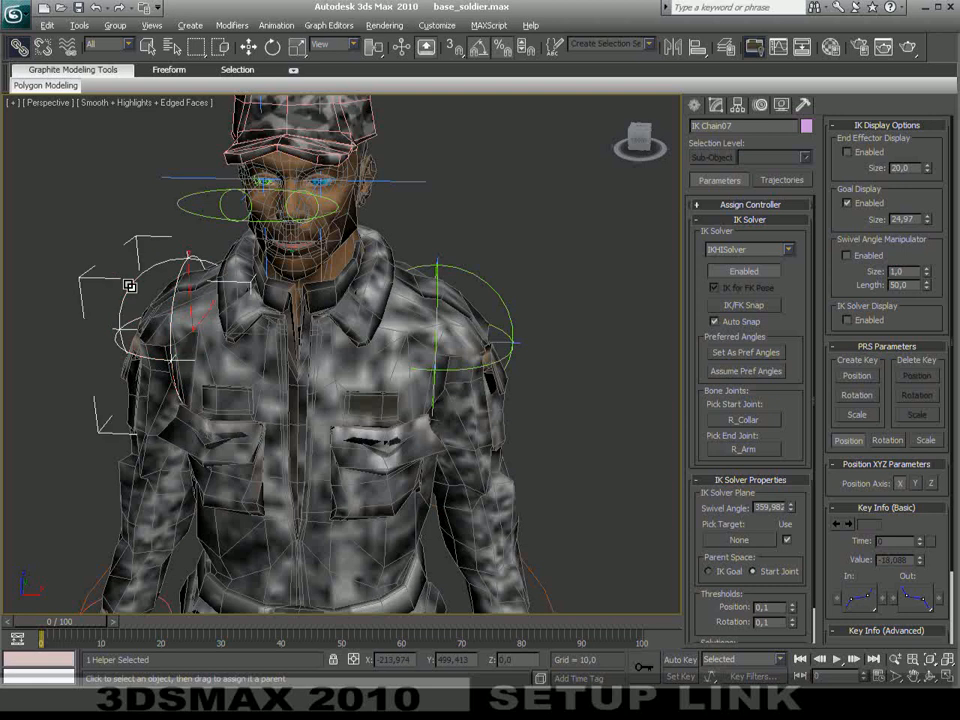
# Link the right and left eye IK chains to their matching circular eye controls
pyautogui.keyDown('alt'); pyautogui.moveTo(129, 286); pyautogui.dragTo(225, 360, button='middle'); pyautogui.keyUp('alt')
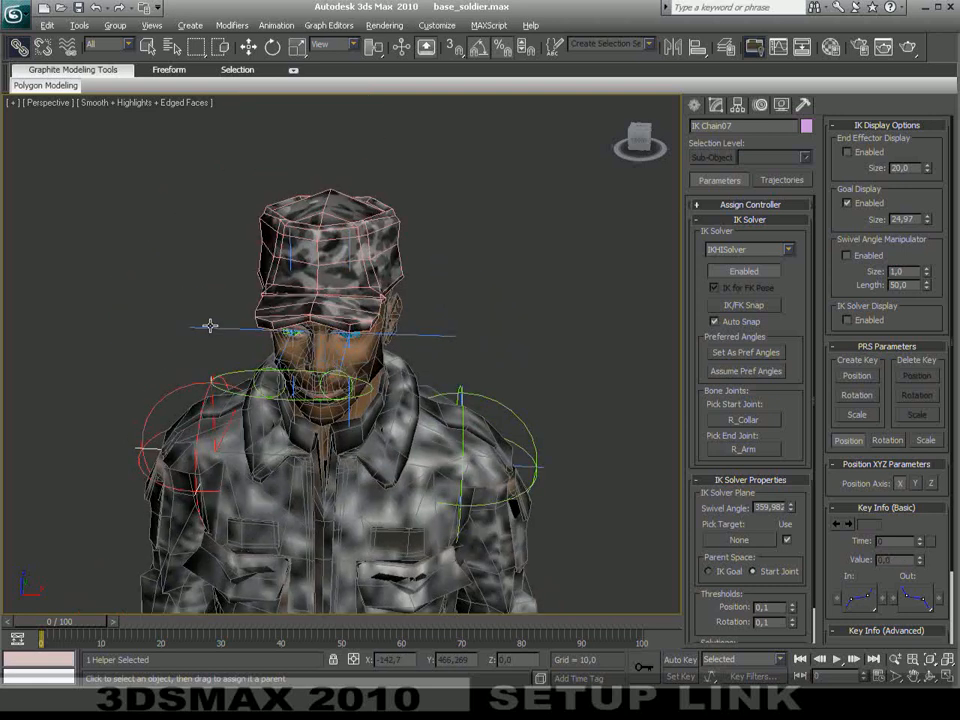
pyautogui.click(211, 325)
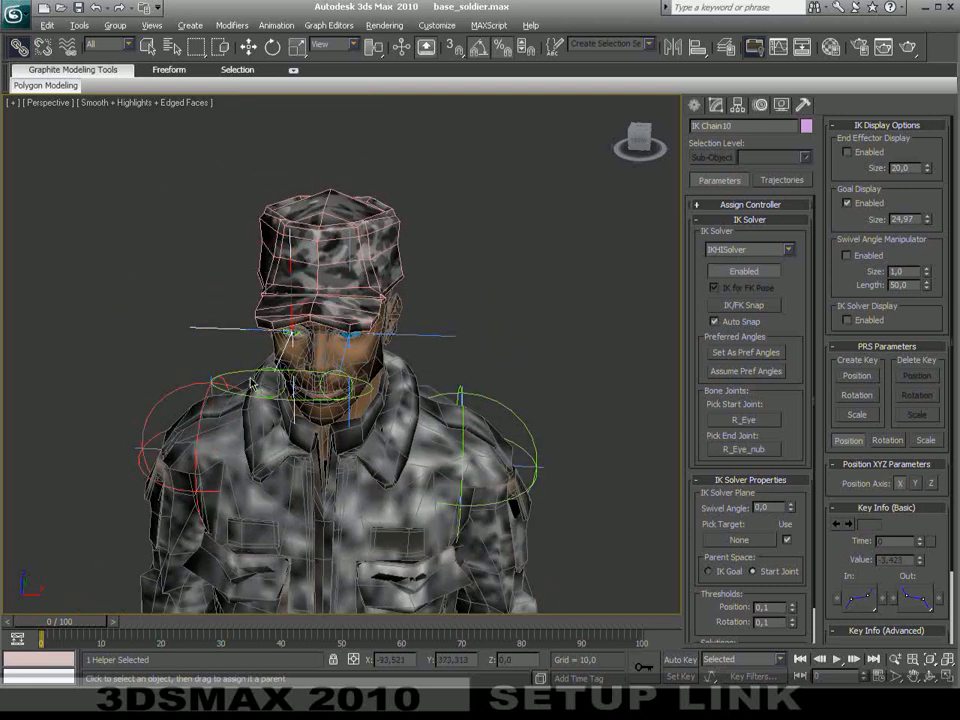
pyautogui.moveTo(256, 331); pyautogui.dragTo(134, 337)
pyautogui.keyDown('alt'); pyautogui.moveTo(178, 330); pyautogui.dragTo(140, 270, button='middle'); pyautogui.keyUp('alt')
pyautogui.scroll(4, 145, 278)
pyautogui.keyDown('alt'); pyautogui.moveTo(195, 325); pyautogui.dragTo(276, 390, button='middle'); pyautogui.keyUp('alt')
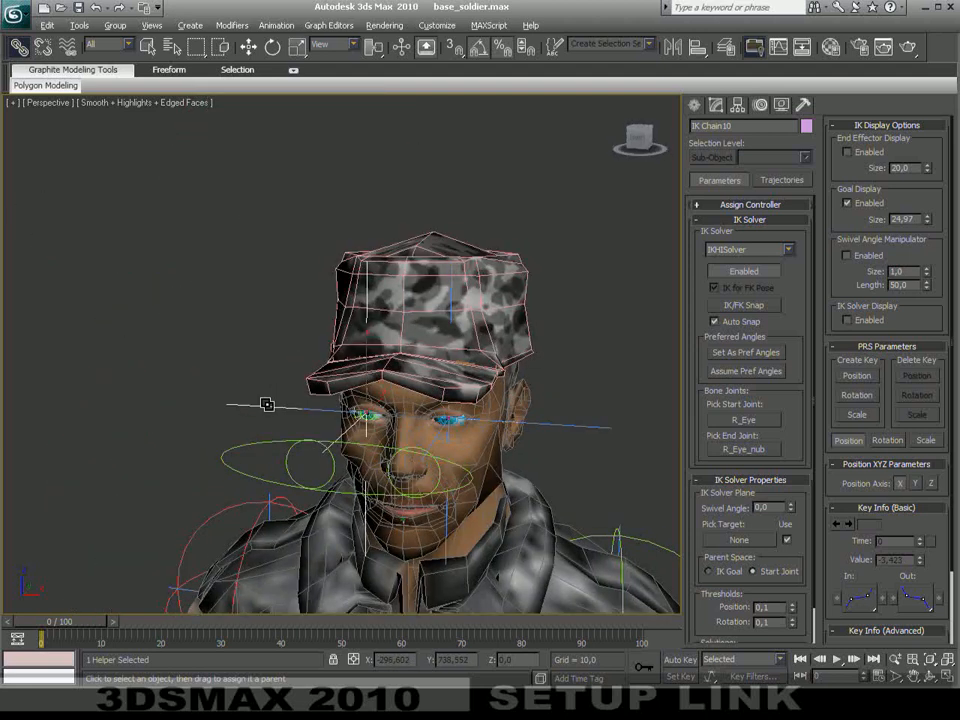
pyautogui.moveTo(290, 441); pyautogui.dragTo(291, 453)
pyautogui.click(555, 430)
pyautogui.keyDown('alt'); pyautogui.moveTo(495, 454); pyautogui.dragTo(517, 455, button='middle'); pyautogui.keyUp('alt')
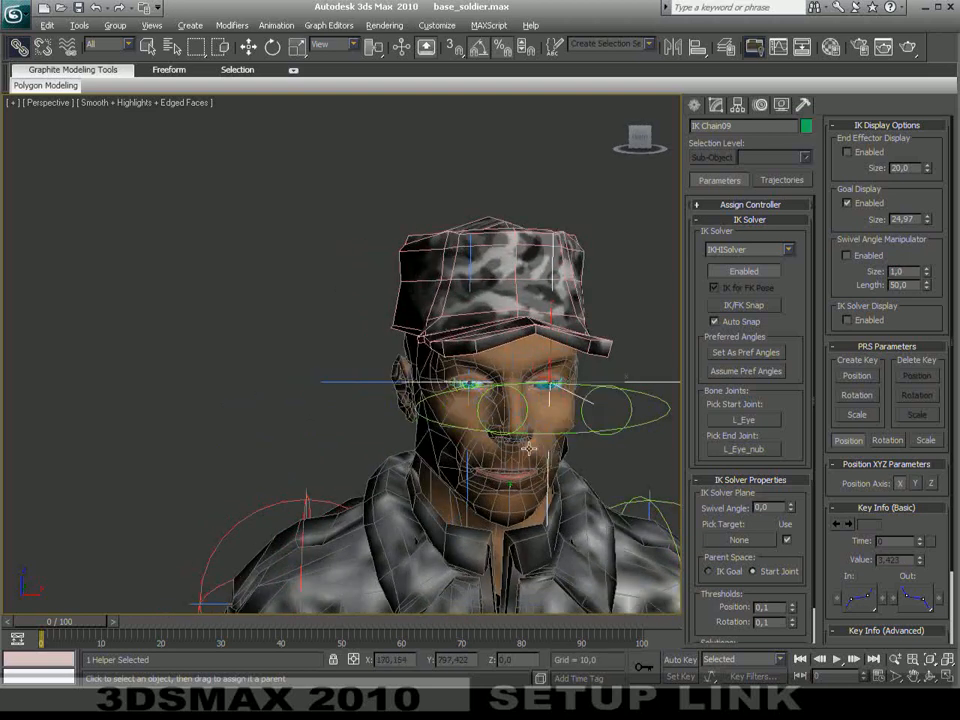
# Link the left and right circular eye controls to the ctrl_Lookat shape that surrounds them
pyautogui.click(628, 413)
pyautogui.keyDown('alt'); pyautogui.moveTo(634, 439); pyautogui.dragTo(578, 443, button='middle'); pyautogui.keyUp('alt')
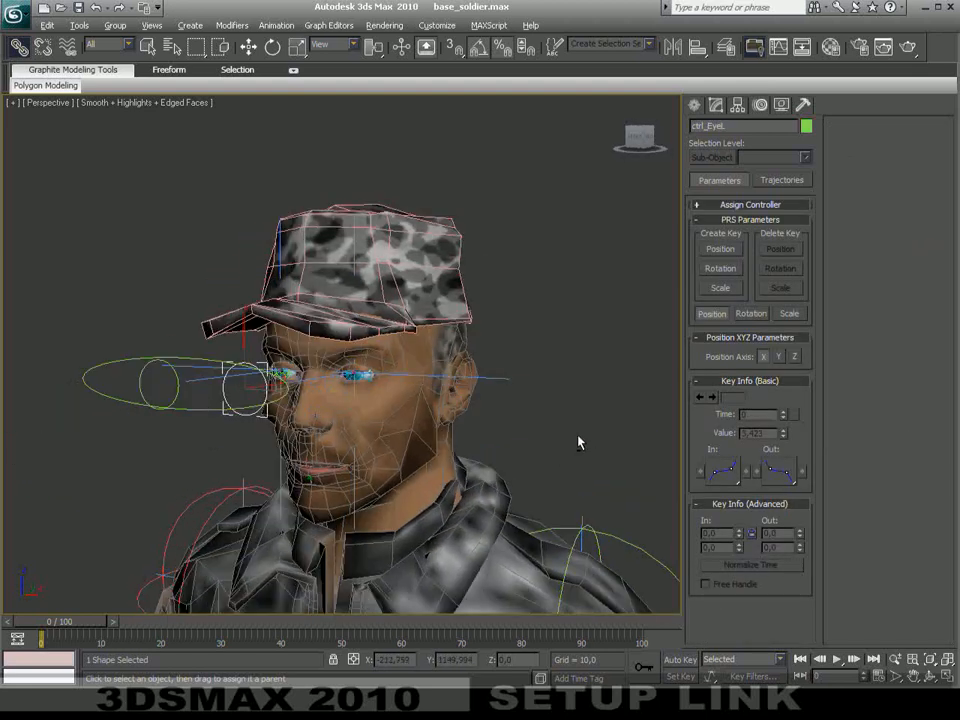
pyautogui.keyDown('ctrl'); pyautogui.click(172, 384); pyautogui.keyUp('ctrl')
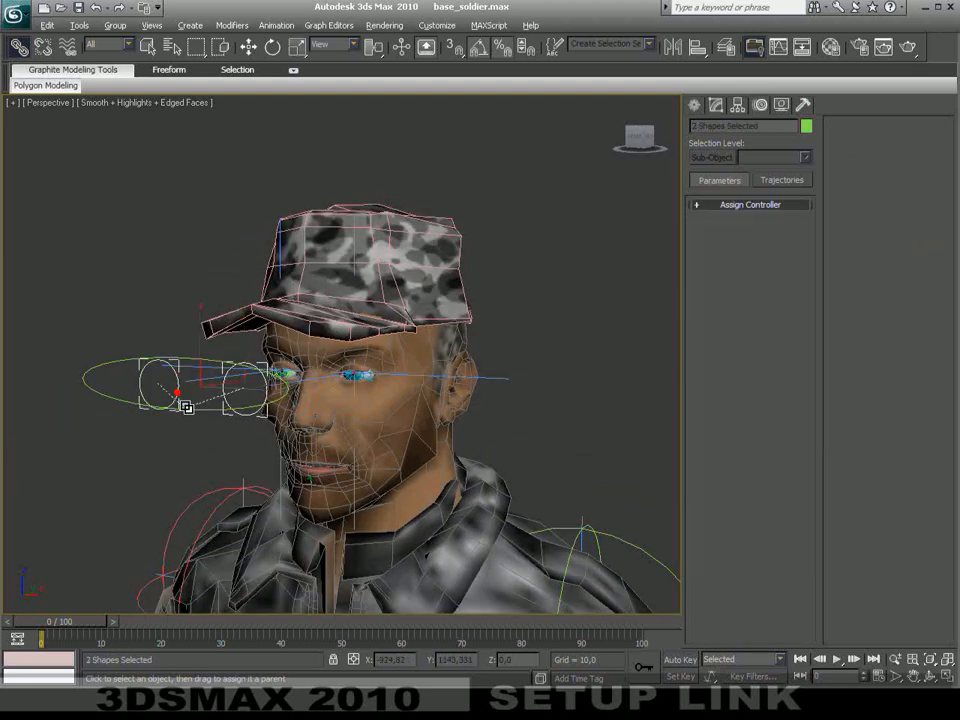
pyautogui.click(200, 410)
pyautogui.rightClick(201, 410)
pyautogui.click(213, 428)
pyautogui.moveTo(213, 407)
pyautogui.keyDown('alt'); pyautogui.mouseDown(button='middle')
pyautogui.moveTo(235, 412)
pyautogui.moveTo(226, 407)
pyautogui.mouseUp(button='middle'); pyautogui.keyUp('alt')
pyautogui.moveTo(348, 420)
pyautogui.mouseDown()
pyautogui.moveTo(400, 426)
pyautogui.moveTo(340, 427)
pyautogui.moveTo(347, 420)
pyautogui.mouseUp()
# Link ctrl_Lookat to the head bone, using wireframe shading to expose the bone
pyautogui.keyDown('alt'); pyautogui.moveTo(457, 448); pyautogui.dragTo(255, 377, button='middle'); pyautogui.keyUp('alt')
pyautogui.press('F3')
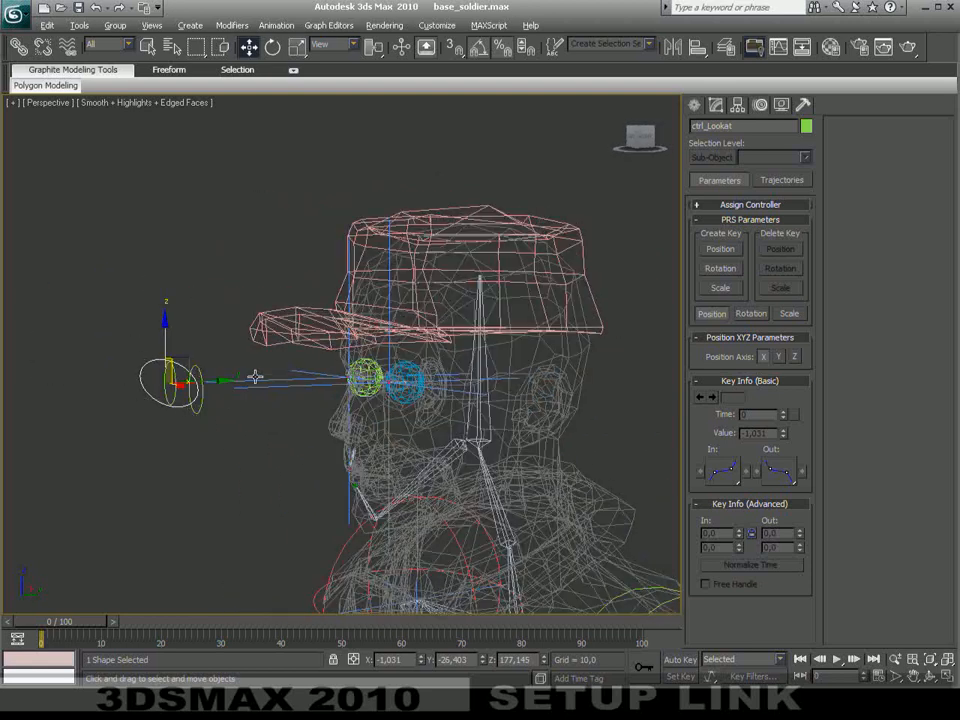
pyautogui.click(20, 47)
pyautogui.moveTo(145, 360); pyautogui.dragTo(481, 356)
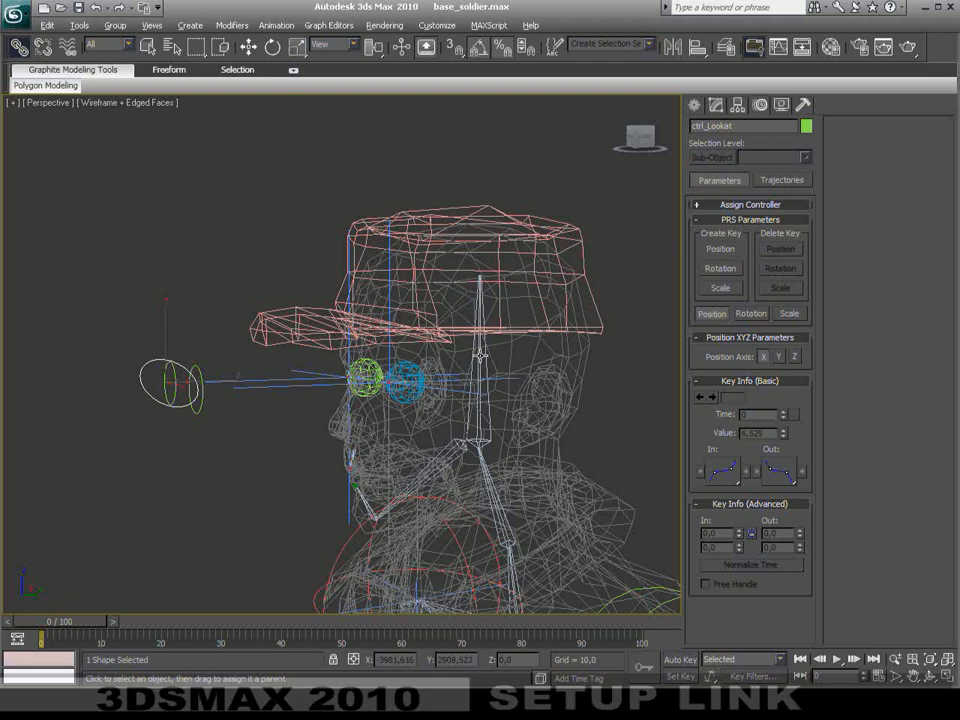
# Rotate the head bone to test that the eye controls follow it, and undo the rotation
pyautogui.click(481, 356)
pyautogui.rightClick(478, 357)
pyautogui.click(502, 382)
pyautogui.press('F3')
pyautogui.moveTo(441, 431)
pyautogui.mouseDown()
pyautogui.moveTo(440, 400)
pyautogui.moveTo(435, 450)
pyautogui.moveTo(434, 431)
pyautogui.mouseUp()
pyautogui.hotkey('ctrl', 'z')
# Link the left and right shoulder controls to the ctrl_hips circle around the waist
pyautogui.scroll(-7, 512, 482)
pyautogui.moveTo(435, 562); pyautogui.dragTo(449, 396, button='middle')
pyautogui.keyDown('alt'); pyautogui.moveTo(449, 396); pyautogui.dragTo(495, 205, button='middle'); pyautogui.keyUp('alt')
pyautogui.click(459, 155)
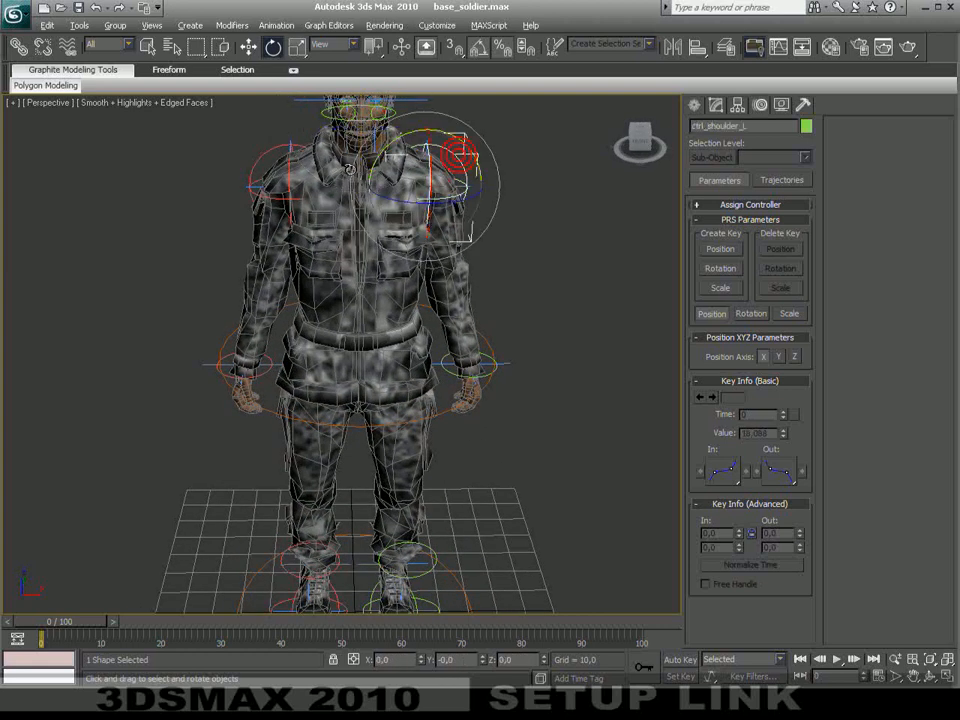
pyautogui.keyDown('ctrl'); pyautogui.click(261, 154); pyautogui.keyUp('ctrl')
pyautogui.moveTo(392, 294); pyautogui.dragTo(332, 283, button='middle')
pyautogui.click(19, 46)
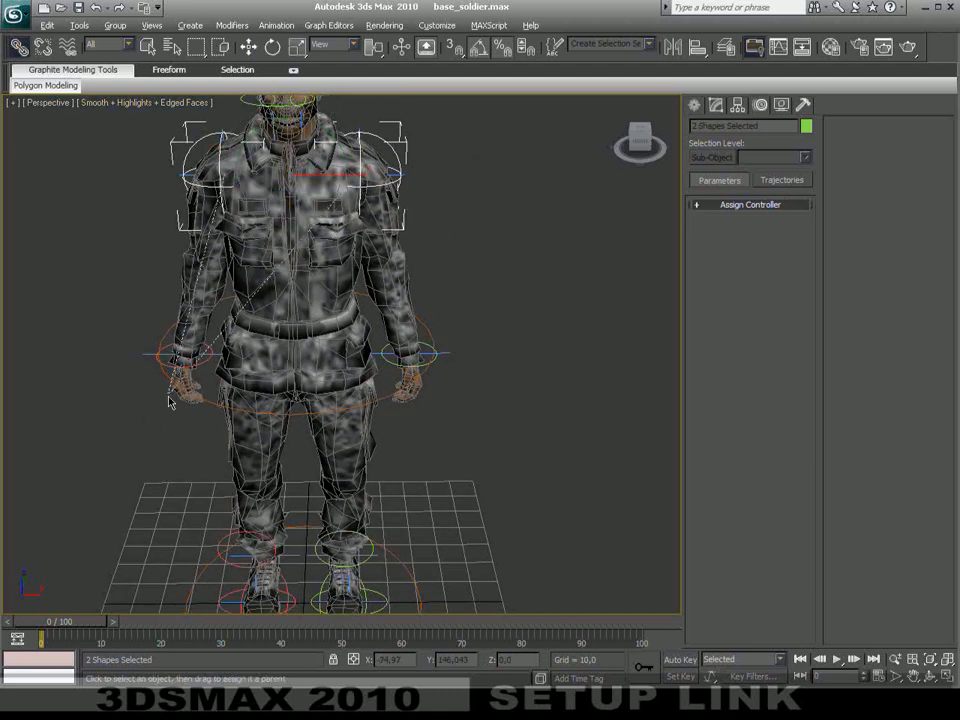
pyautogui.moveTo(164, 333); pyautogui.dragTo(166, 332)
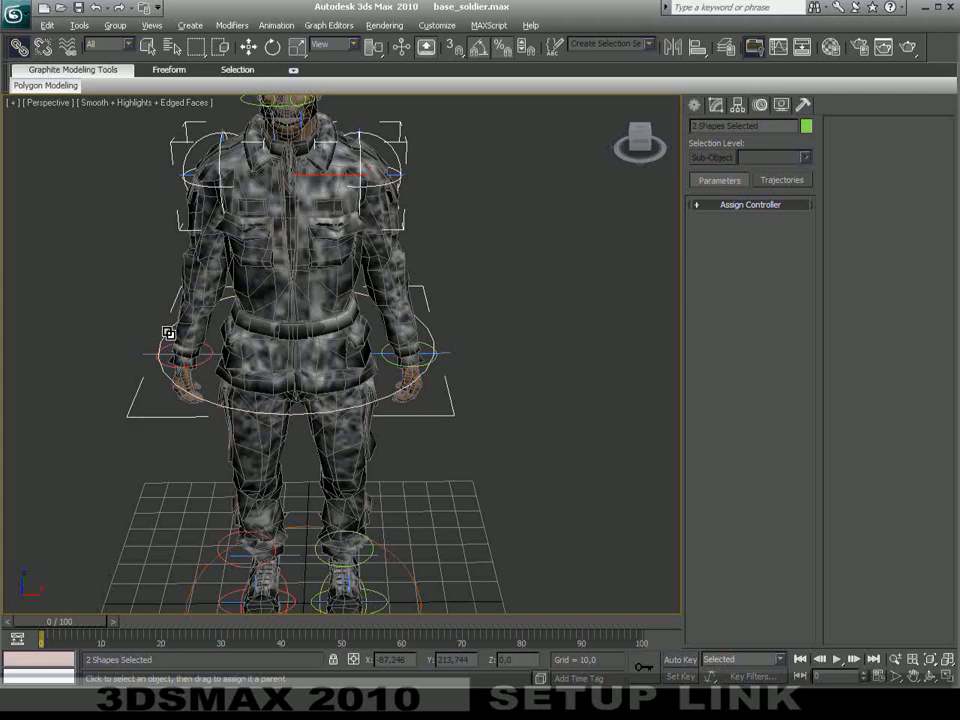
# Link the J_Hip helper at the pelvis to the ctrl_hips circle
pyautogui.scroll(8, 318, 390)
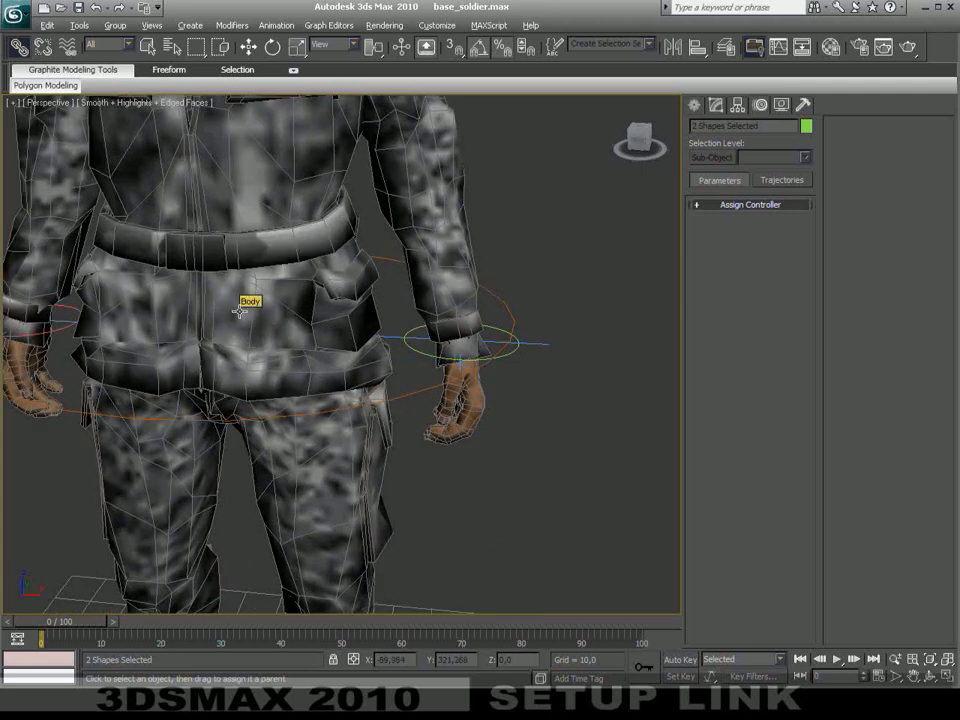
pyautogui.press('F3')
pyautogui.click(241, 312)
pyautogui.press('F3')
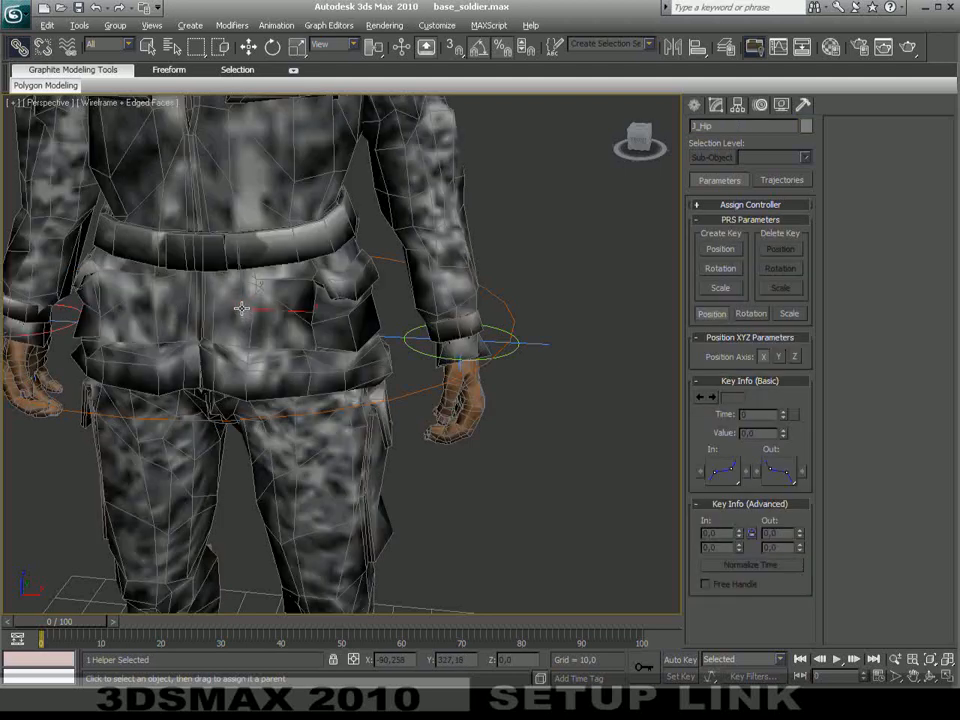
pyautogui.press('F3')
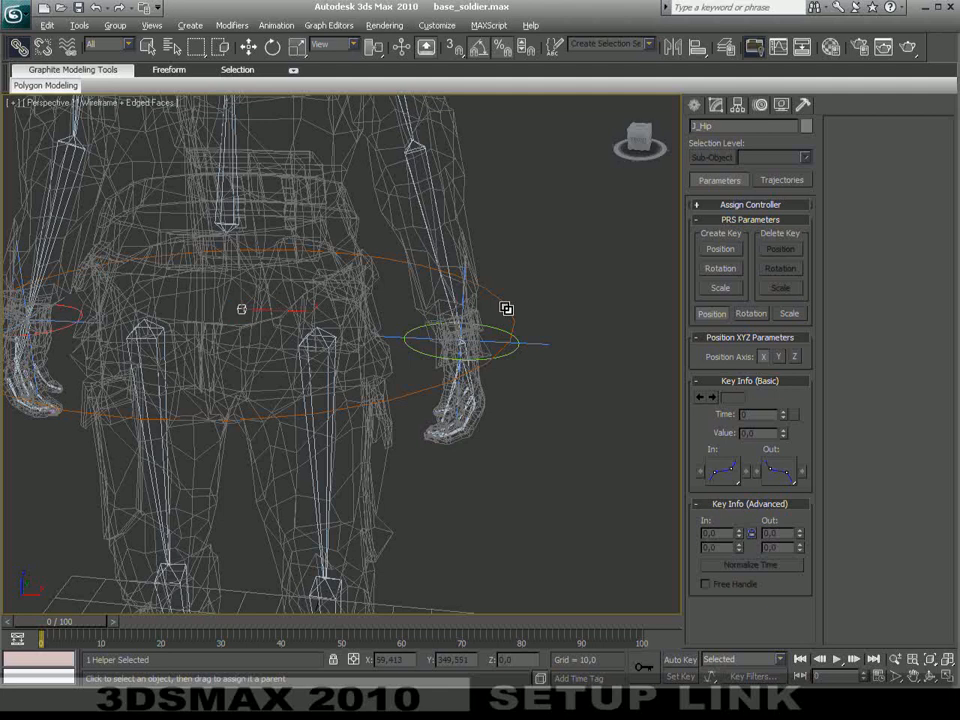
pyautogui.press('F3')
# Link ctrl_hand_L to the left shoulder control and ctrl_hand_R to the right shoulder control
pyautogui.moveTo(487, 420); pyautogui.dragTo(538, 435, button='middle')
pyautogui.scroll(-3, 529, 358)
pyautogui.click(503, 366)
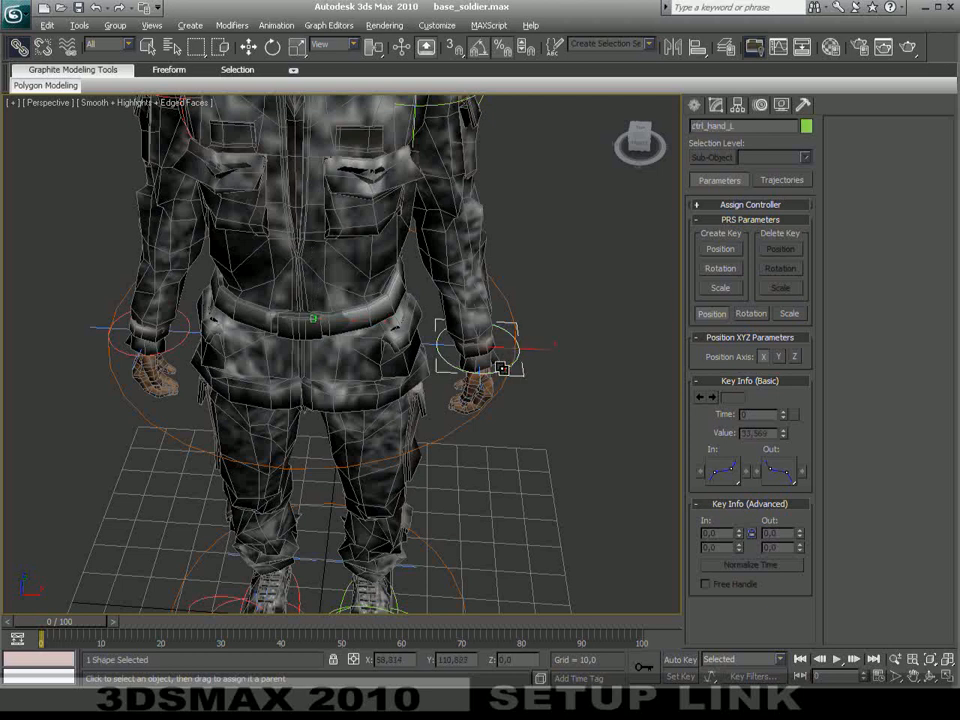
pyautogui.keyDown('ctrl'); pyautogui.click(176, 345); pyautogui.keyUp('ctrl')
pyautogui.moveTo(324, 339); pyautogui.dragTo(348, 523, button='middle')
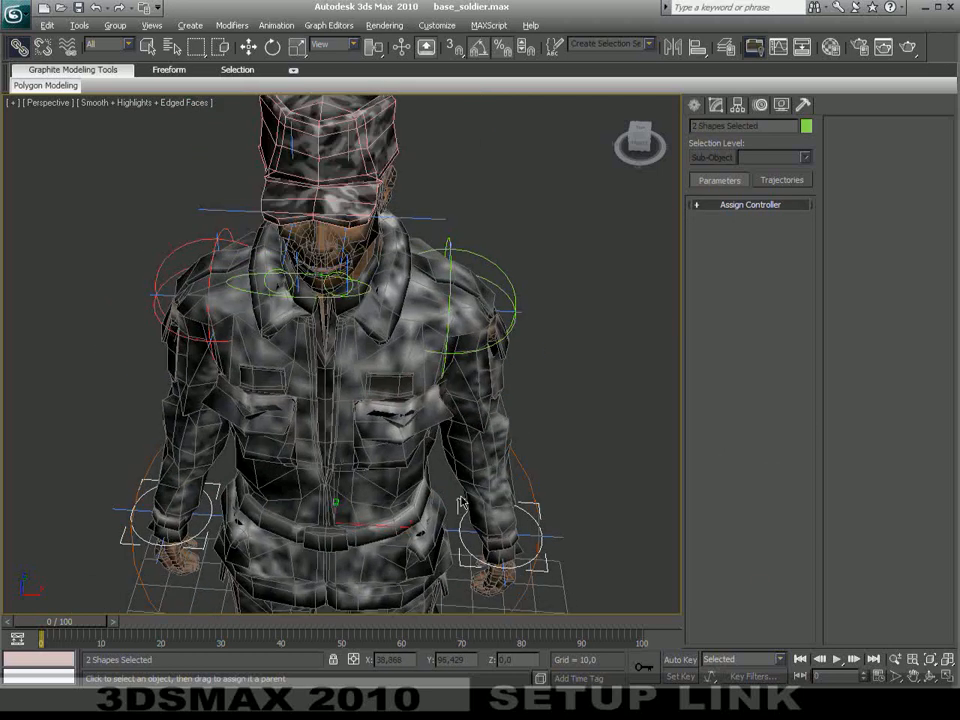
pyautogui.click(458, 514)
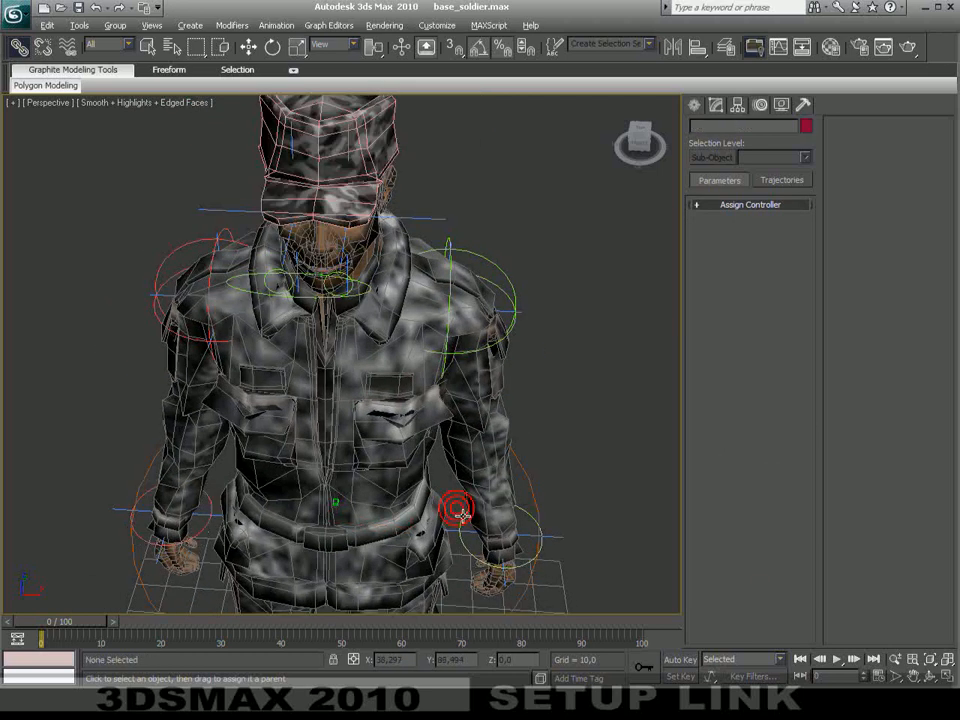
pyautogui.click(458, 514)
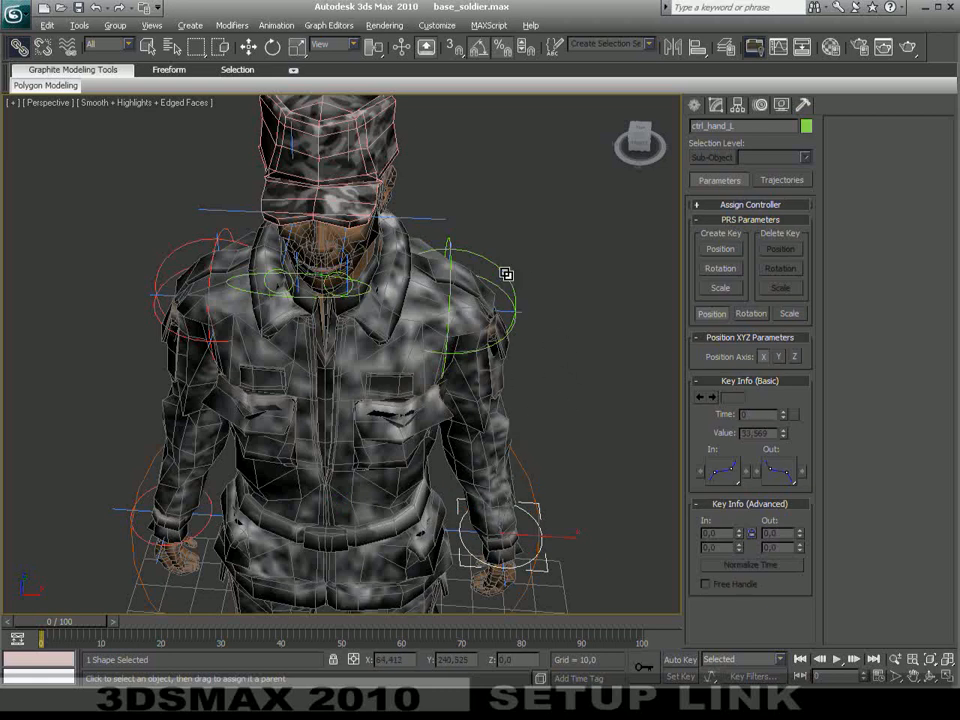
pyautogui.click(148, 495)
pyautogui.moveTo(148, 495); pyautogui.dragTo(162, 260)
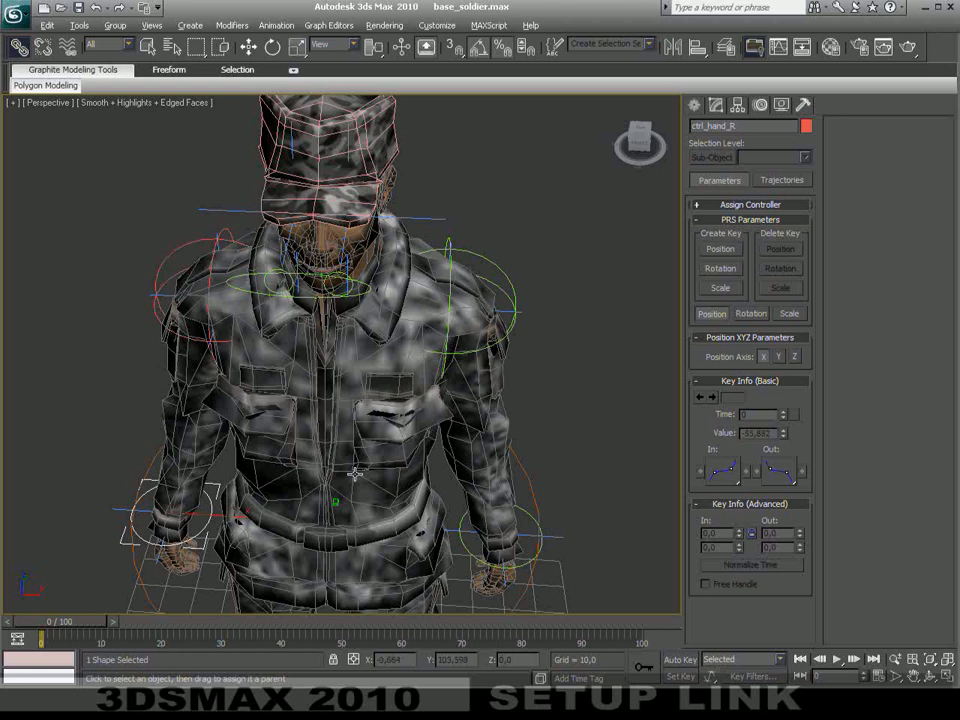
# Link ctrl_Knee_L to the left foot control and ctrl_Knee_R to ctrl_Foot_R
pyautogui.moveTo(336, 450); pyautogui.dragTo(316, 240, button='middle')
pyautogui.keyDown('alt'); pyautogui.moveTo(404, 470); pyautogui.dragTo(354, 407, button='middle'); pyautogui.keyUp('alt')
pyautogui.moveTo(412, 543); pyautogui.dragTo(436, 342, button='middle')
pyautogui.keyDown('alt'); pyautogui.moveTo(427, 408); pyautogui.dragTo(390, 418, button='middle'); pyautogui.keyUp('alt')
pyautogui.click(218, 256)
pyautogui.keyDown('alt'); pyautogui.moveTo(221, 253); pyautogui.dragTo(267, 338, button='middle'); pyautogui.keyUp('alt')
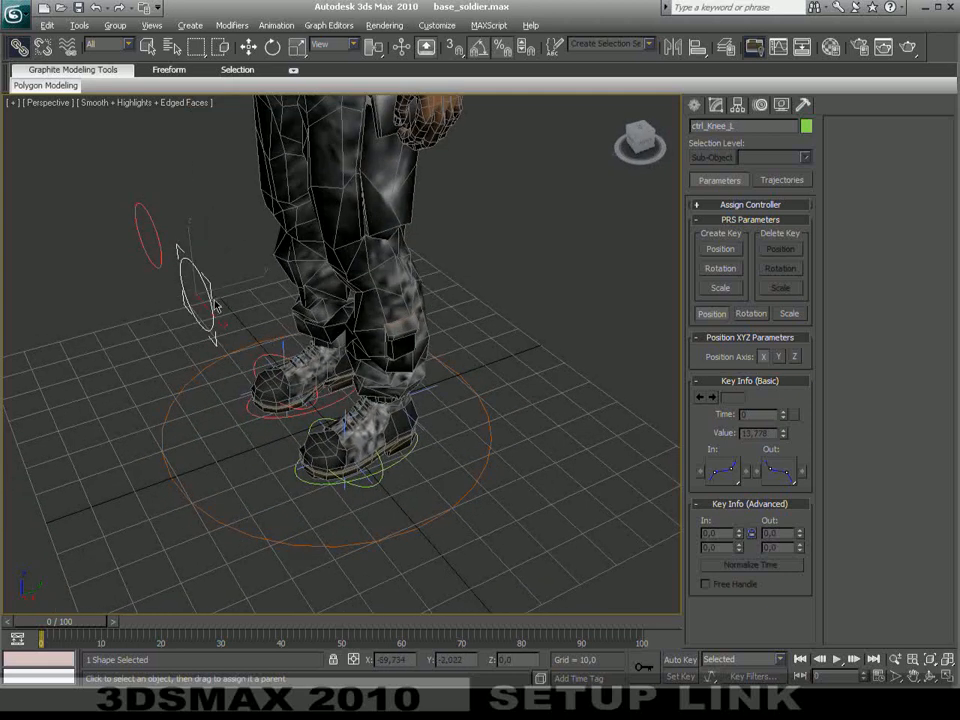
pyautogui.moveTo(212, 299); pyautogui.dragTo(310, 484)
pyautogui.moveTo(176, 341); pyautogui.dragTo(247, 414, button='middle')
pyautogui.moveTo(233, 337); pyautogui.dragTo(310, 491)
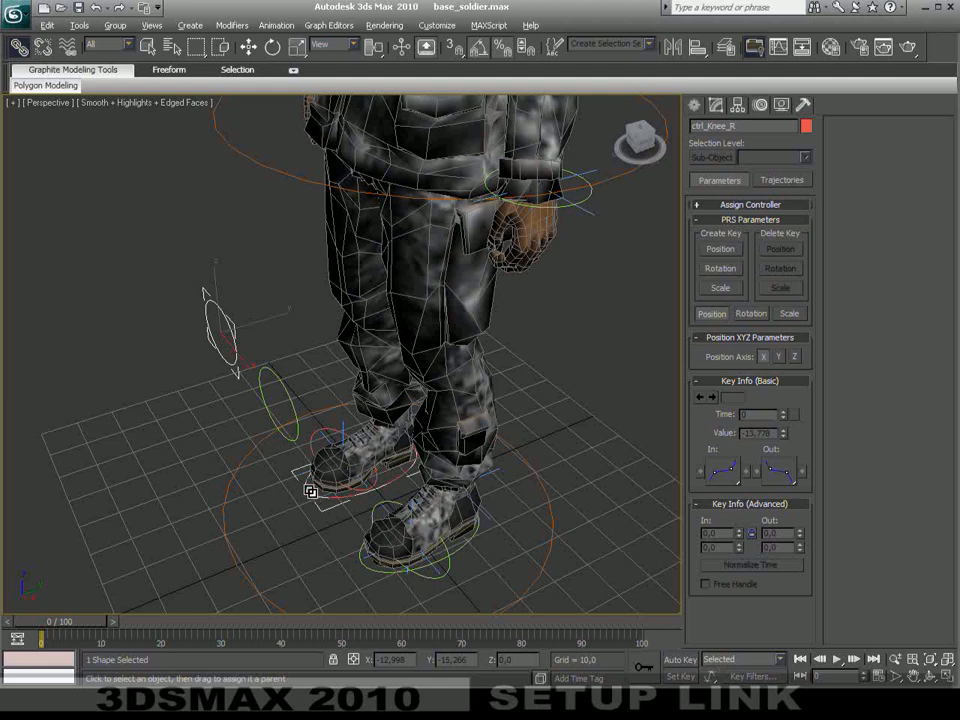
# Link the left and right foot controls together to the large ctrl_global circle on the ground
pyautogui.click(313, 495)
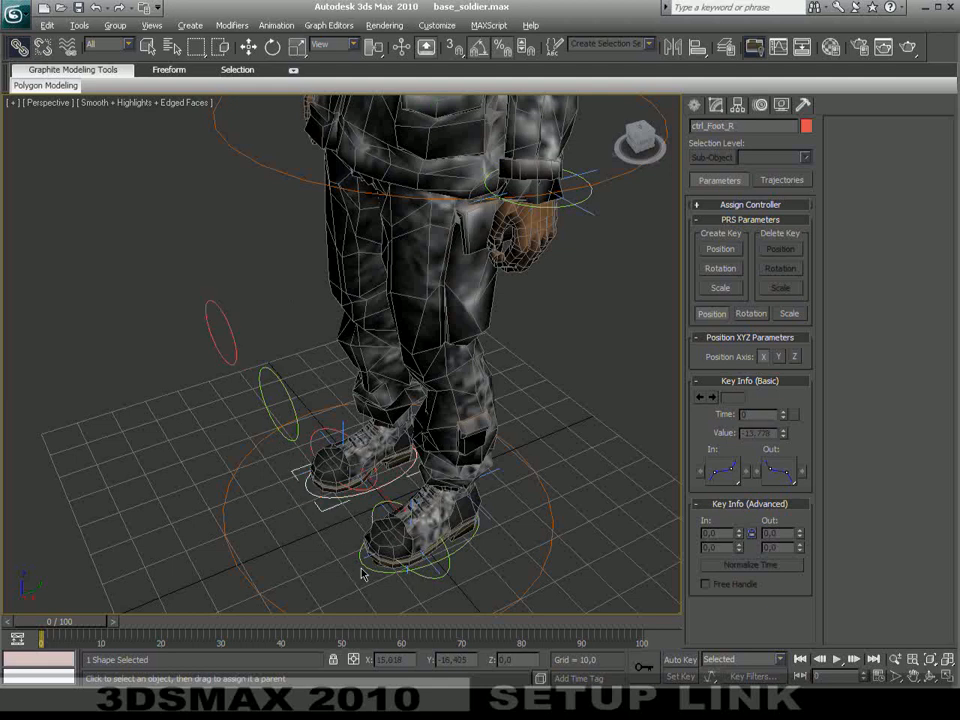
pyautogui.keyDown('ctrl'); pyautogui.click(365, 566); pyautogui.keyUp('ctrl')
pyautogui.keyDown('alt'); pyautogui.moveTo(454, 580); pyautogui.dragTo(393, 537, button='middle'); pyautogui.keyUp('alt')
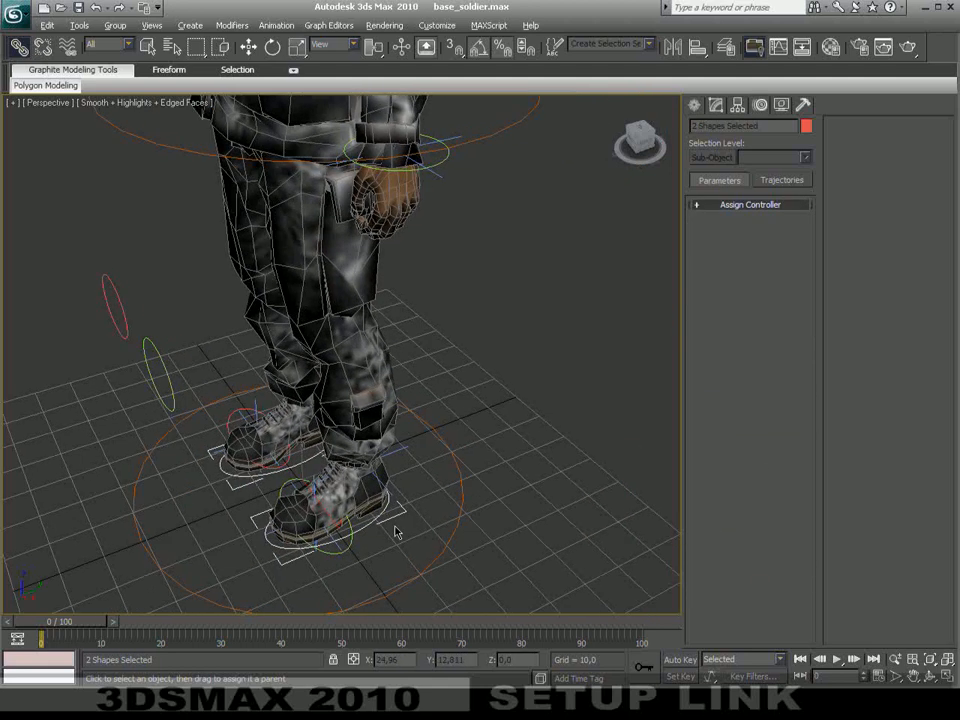
pyautogui.moveTo(380, 516); pyautogui.dragTo(460, 527)
pyautogui.keyDown('alt'); pyautogui.moveTo(484, 518); pyautogui.dragTo(553, 527, button='middle'); pyautogui.keyUp('alt')
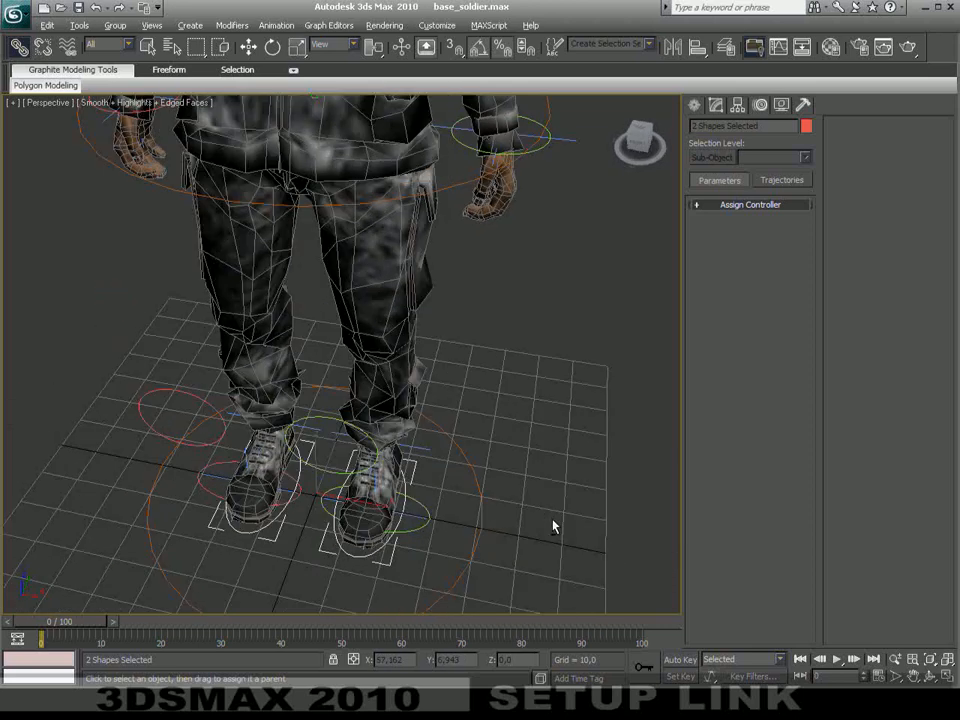
# Link ctrl_hips to the ctrl_global circle on the ground
pyautogui.click(449, 197)
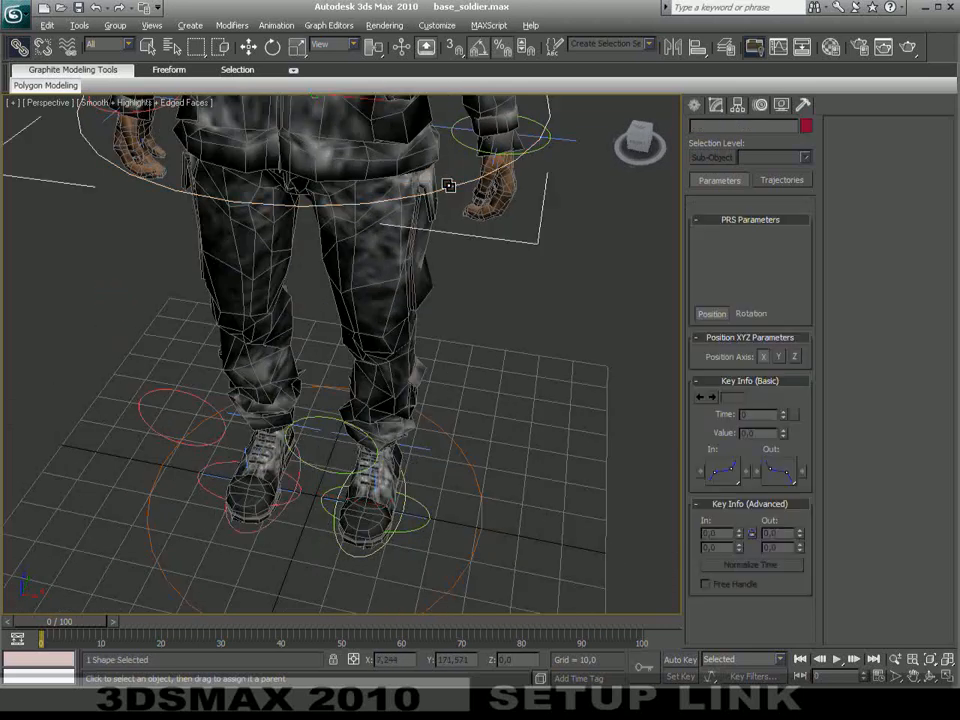
pyautogui.moveTo(451, 186); pyautogui.dragTo(483, 513)
pyautogui.rightClick(484, 514)
pyautogui.click(499, 522)
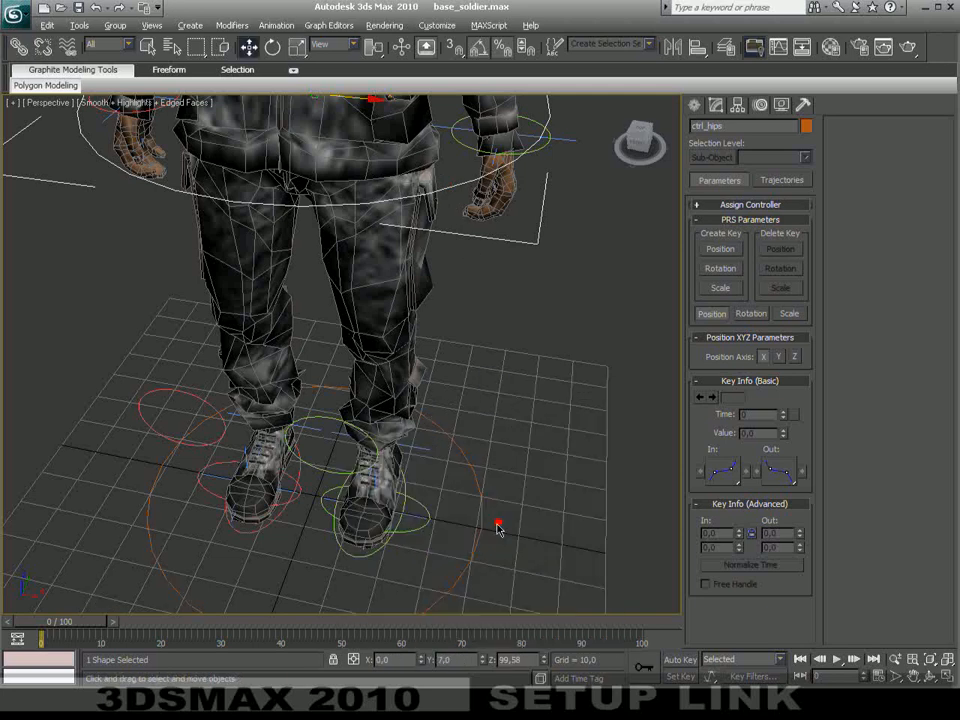
# Move ctrl_global across the ground to test that the whole soldier rig follows it
pyautogui.click(482, 516)
pyautogui.keyDown('alt'); pyautogui.moveTo(476, 523); pyautogui.dragTo(378, 470, button='middle'); pyautogui.keyUp('alt')
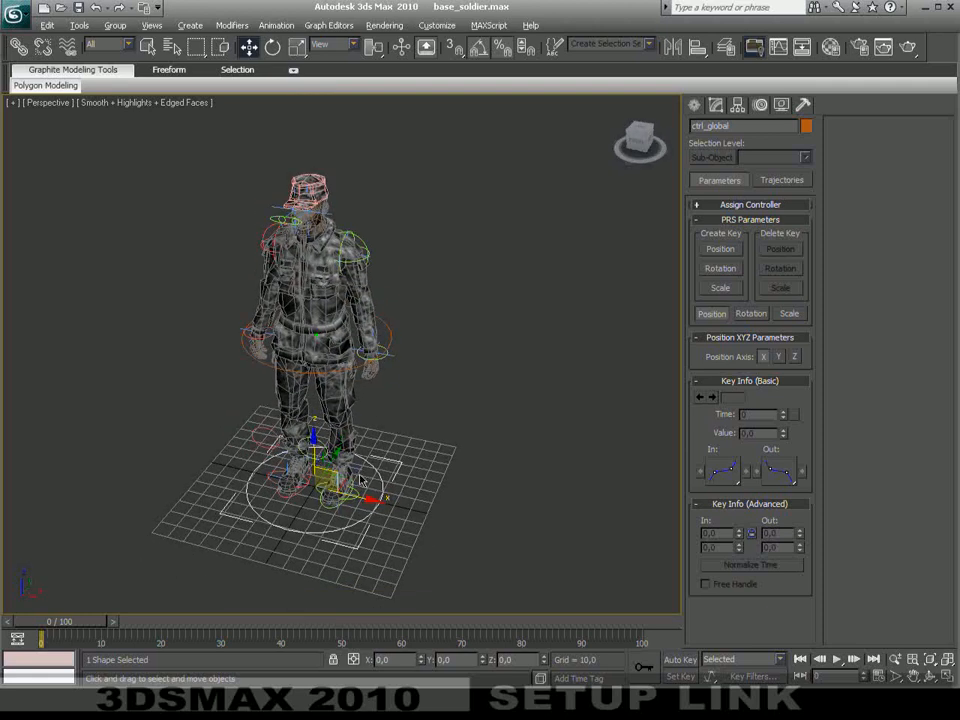
pyautogui.moveTo(350, 484)
pyautogui.mouseDown()
pyautogui.moveTo(494, 418)
pyautogui.moveTo(498, 504)
pyautogui.moveTo(331, 514)
pyautogui.moveTo(269, 352)
pyautogui.moveTo(511, 437)
pyautogui.moveTo(300, 520)
pyautogui.moveTo(257, 504)
pyautogui.moveTo(364, 450)
pyautogui.moveTo(288, 490)
pyautogui.moveTo(171, 500)
pyautogui.mouseUp()
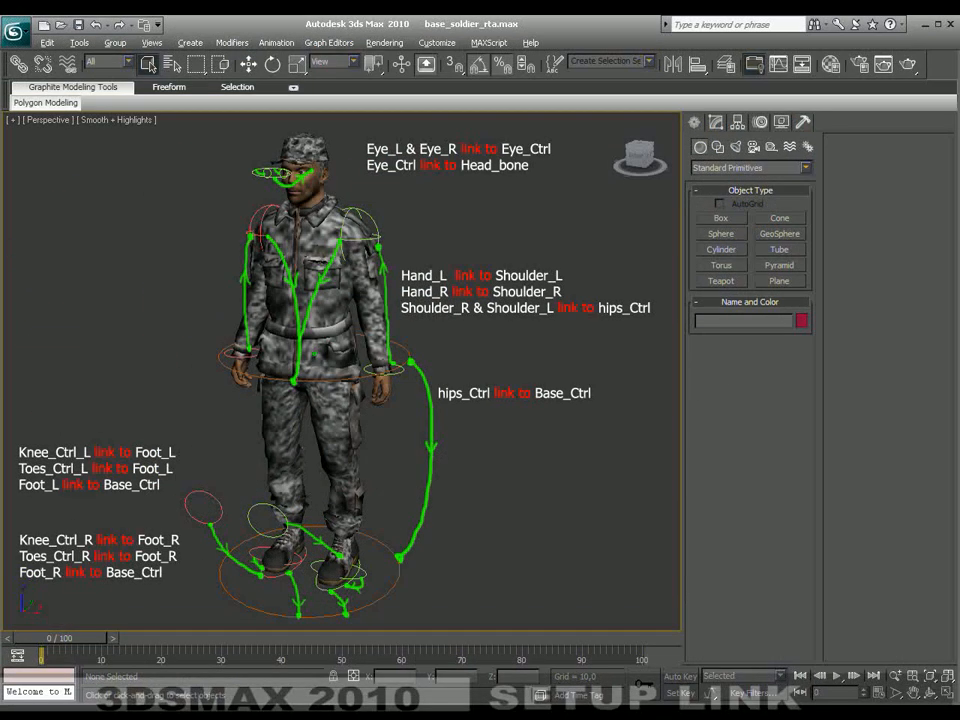